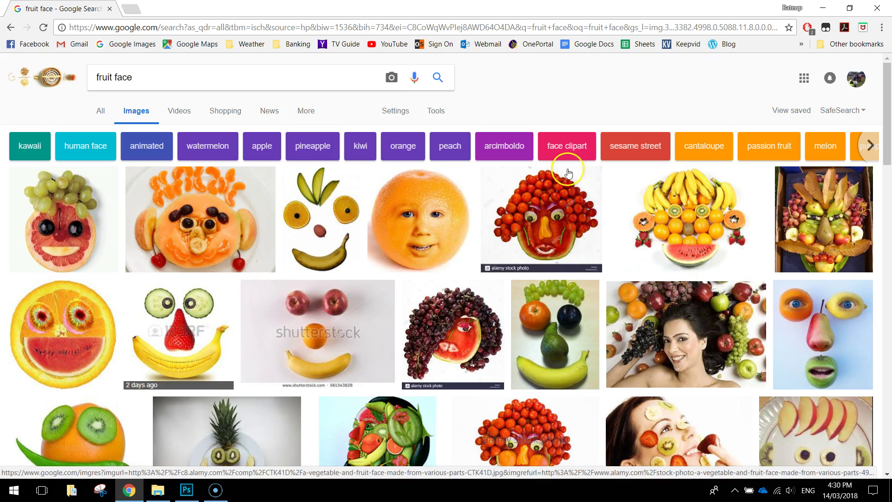
# - Preview the red fruit face and strawberry face results, then switch to the Food Faces folder
pyautogui.click(573, 188)
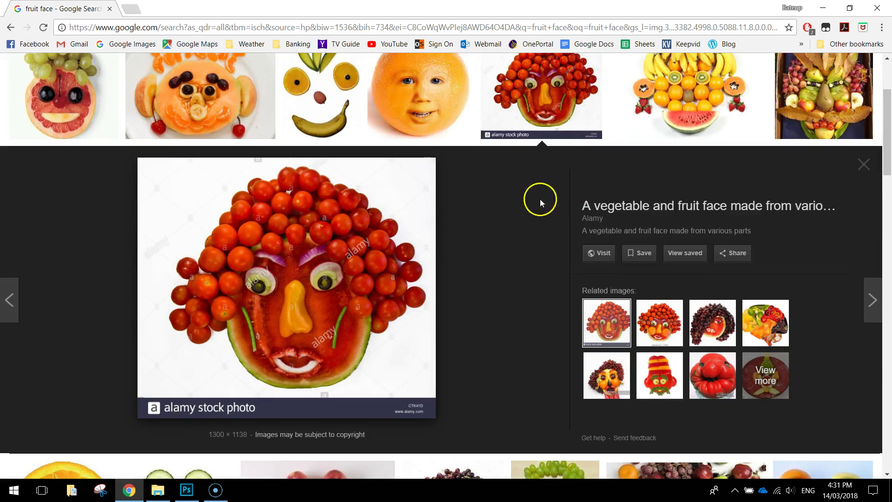
pyautogui.click(564, 86)
pyautogui.scroll(-1, 553, 244)
pyautogui.scroll(-4, 553, 244)
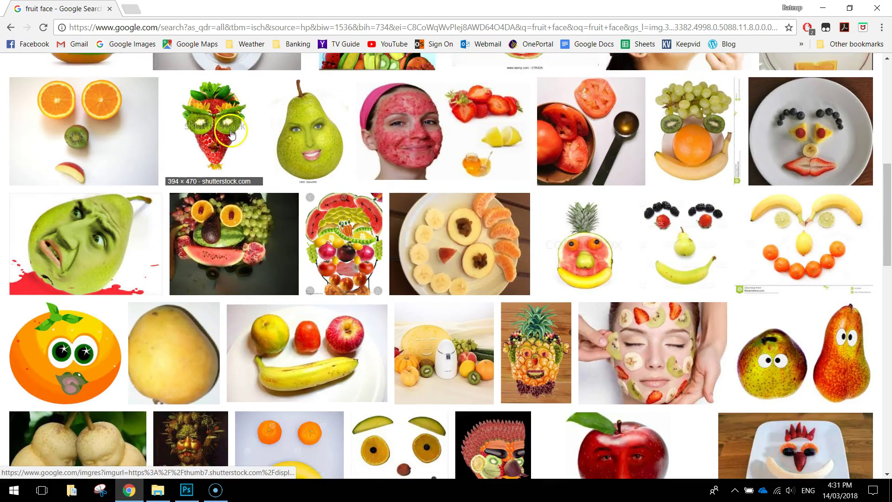
pyautogui.click(231, 134)
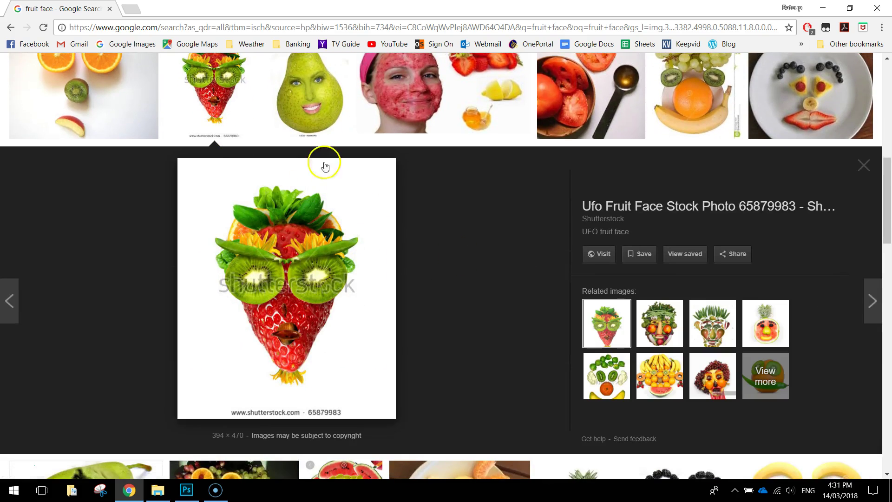
pyautogui.click(228, 93)
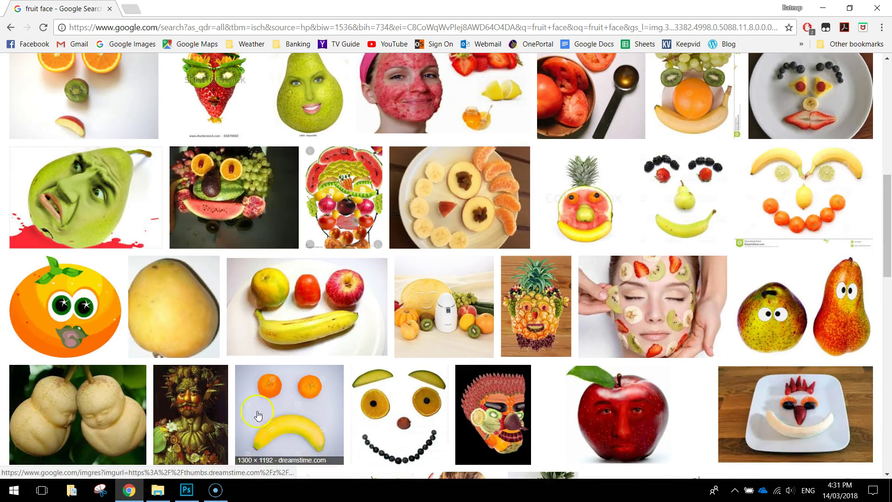
pyautogui.click(158, 490)
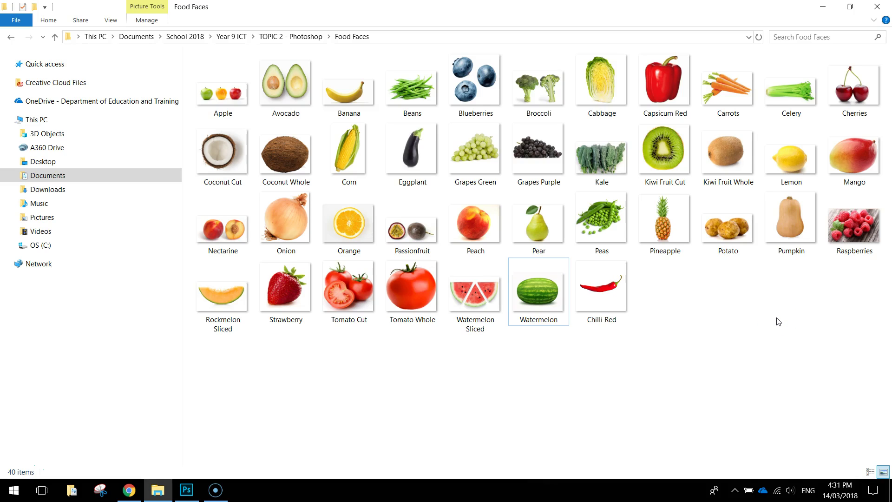
# - Look over the Food Faces produce thumbnails and bring Photoshop forward with Watermelon.jpg
pyautogui.click(747, 424)
pyautogui.click(761, 413)
pyautogui.click(185, 493)
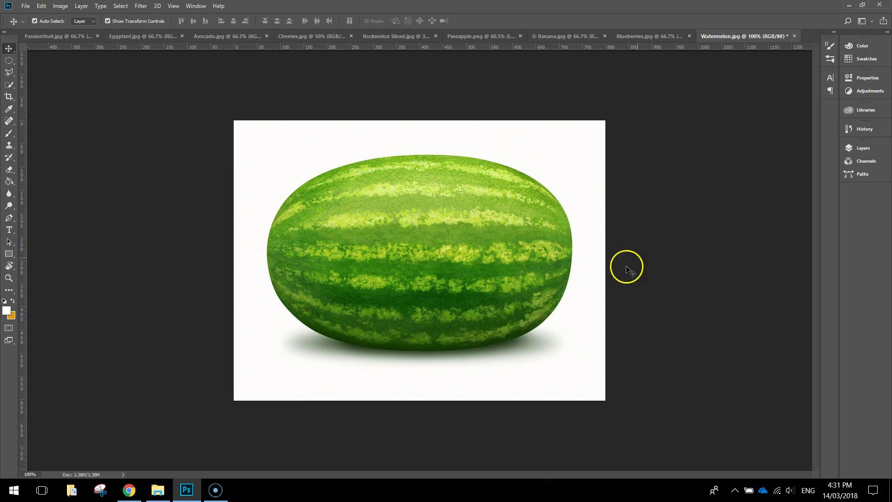
pyautogui.click(638, 36)
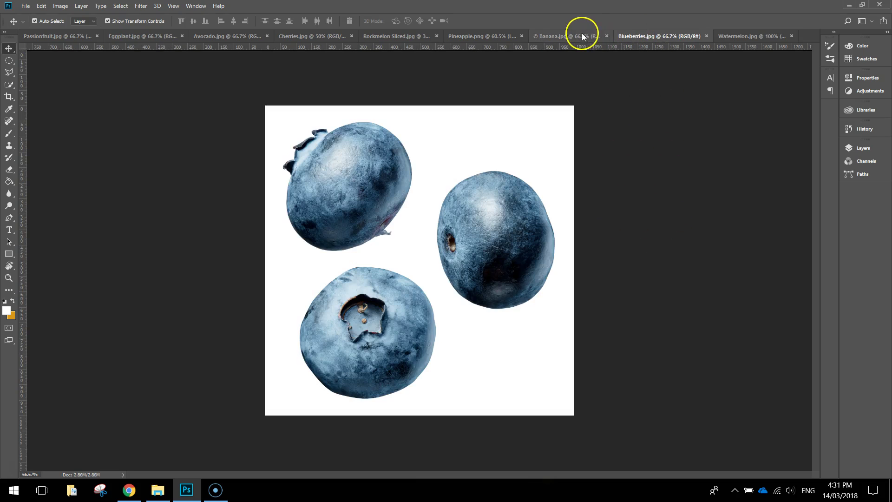
pyautogui.click(546, 36)
pyautogui.click(499, 36)
pyautogui.click(407, 39)
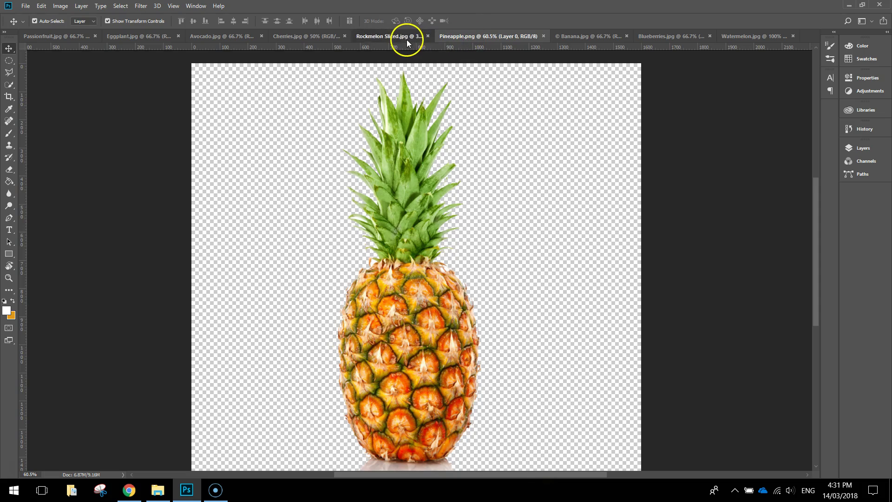
pyautogui.click(303, 39)
pyautogui.click(204, 39)
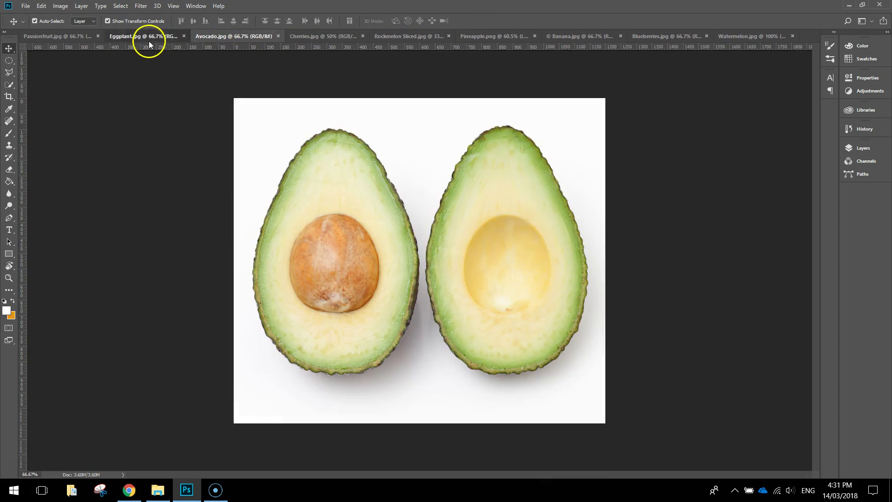
pyautogui.click(149, 40)
pyautogui.click(59, 40)
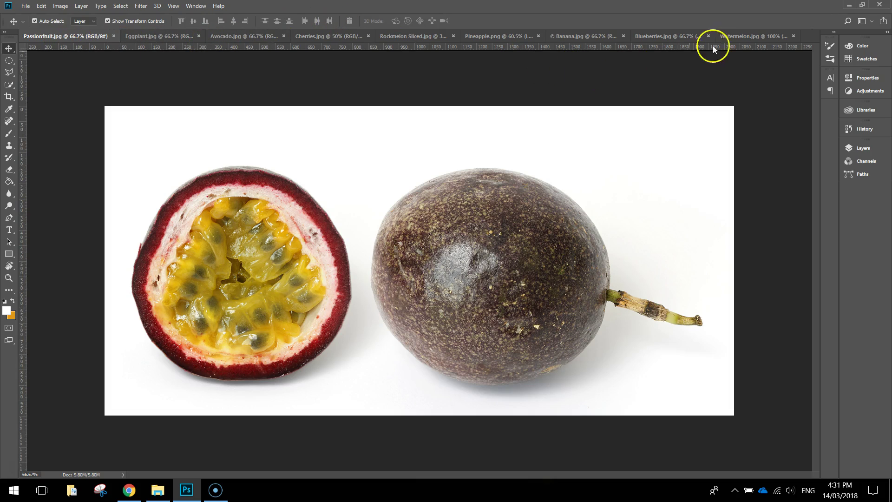
pyautogui.click(749, 34)
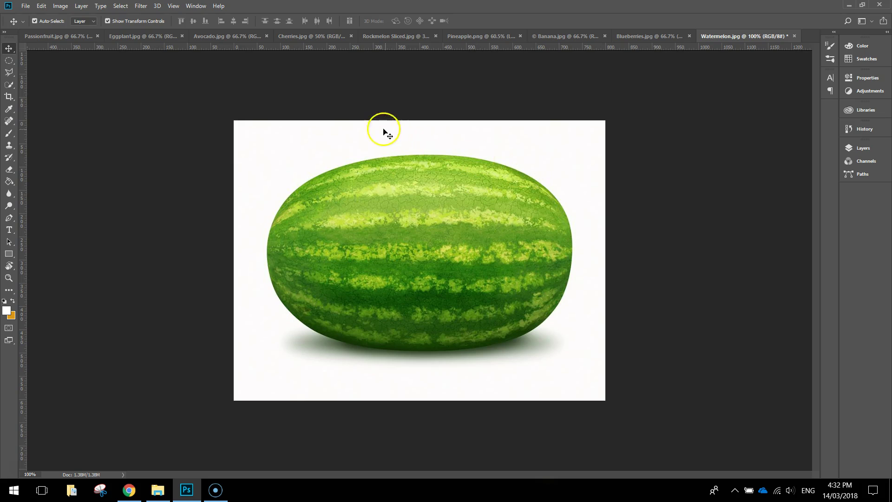
# - Rotate the watermelon image 90° clockwise into portrait orientation
pyautogui.click(60, 6)
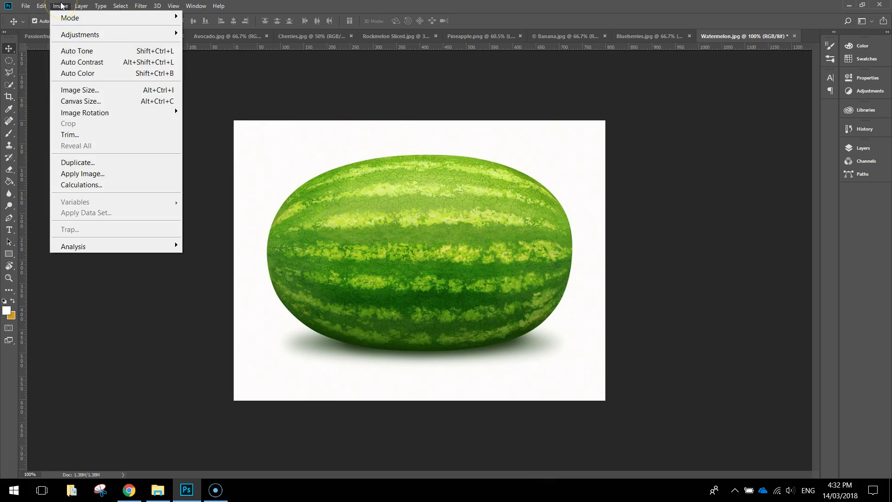
pyautogui.moveTo(93, 113)
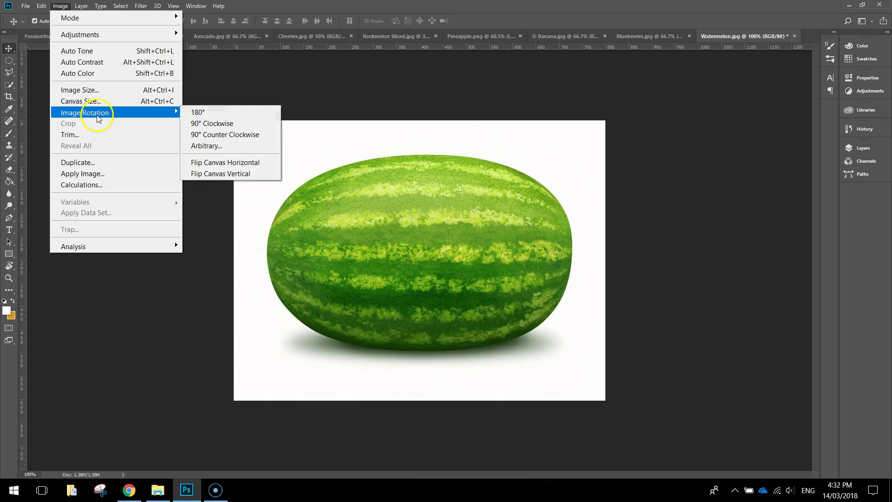
pyautogui.click(220, 123)
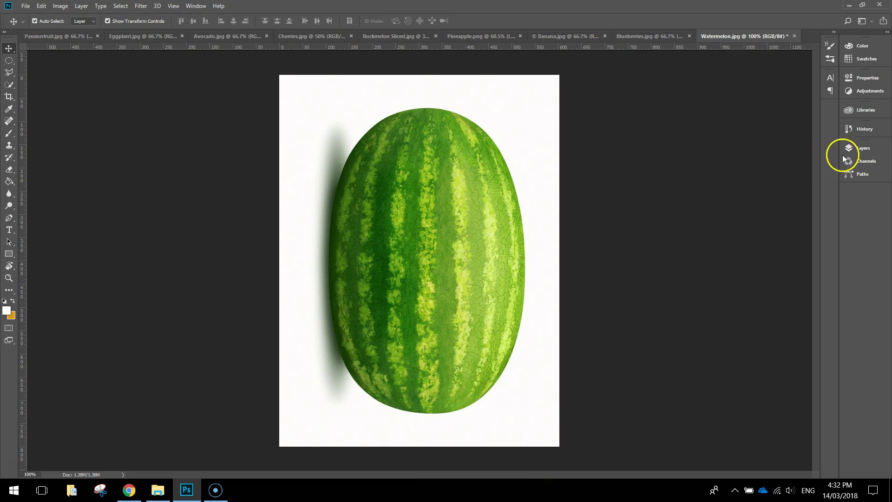
# - Unlock the Background layer and rename it to 'Watermelon'
pyautogui.click(862, 149)
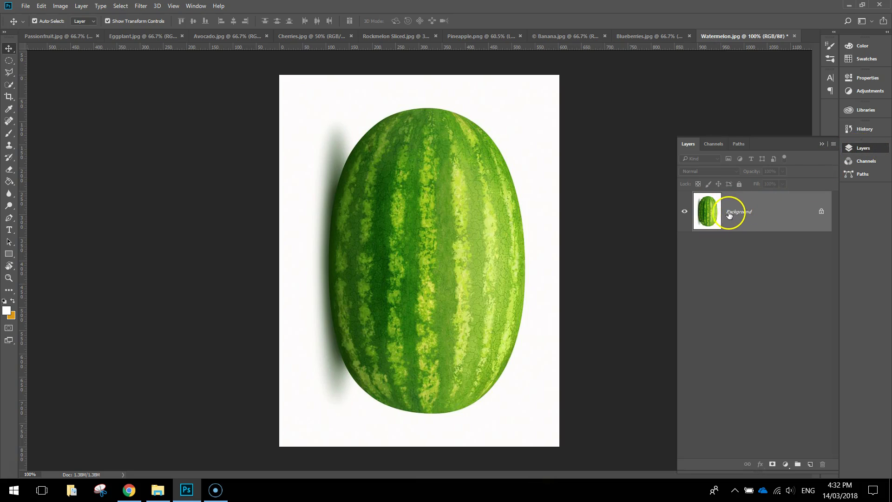
pyautogui.click(822, 213)
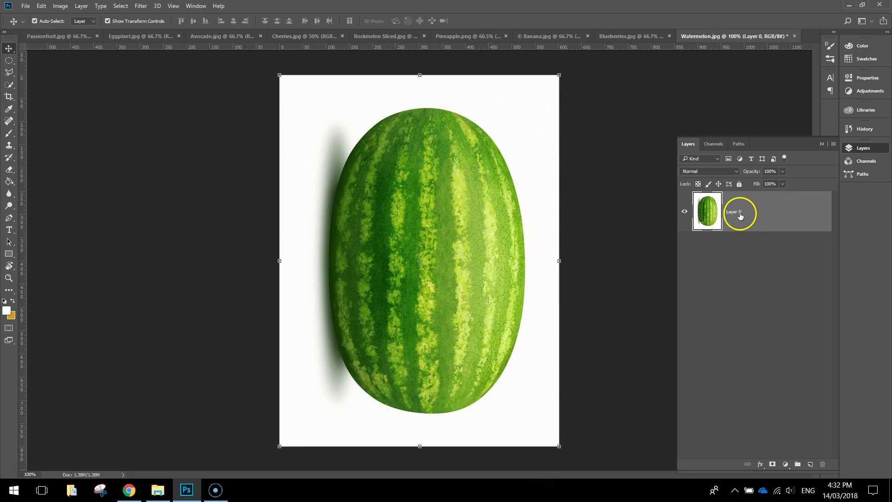
pyautogui.doubleClick(735, 212)
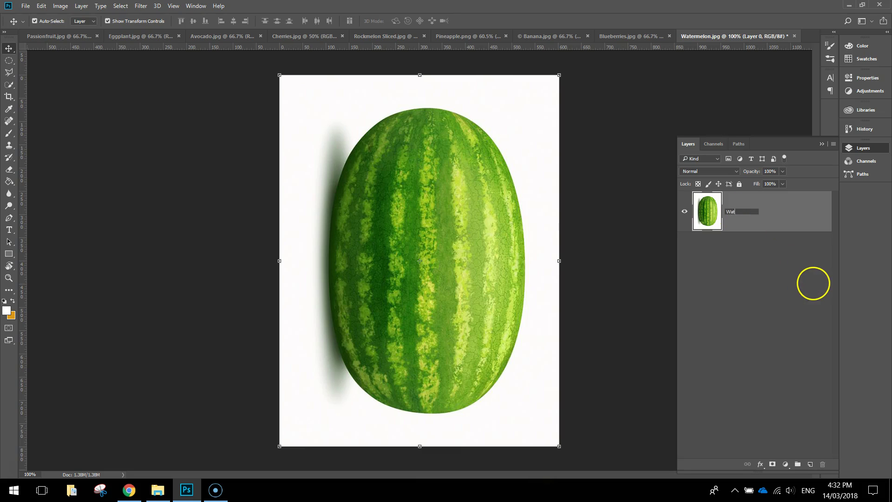
pyautogui.write('Watermelon')
pyautogui.press('Return')
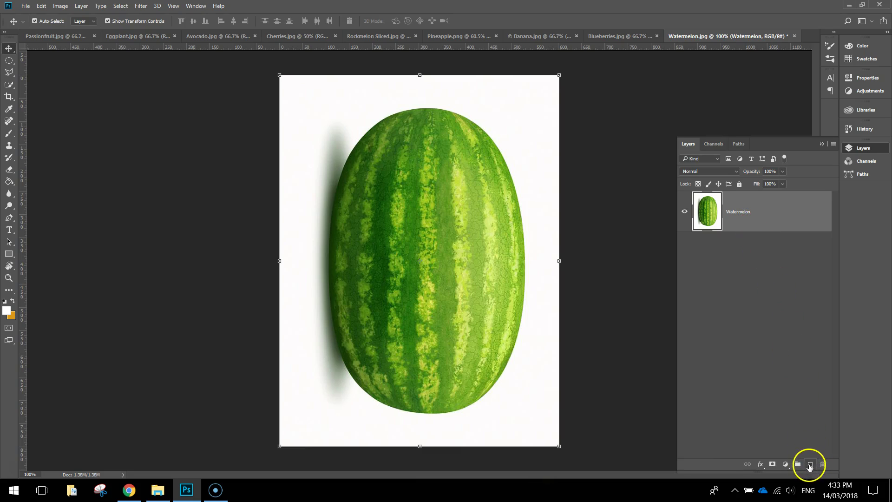
# - Add a new empty layer named 'Background' beneath the Watermelon layer
pyautogui.click(810, 465)
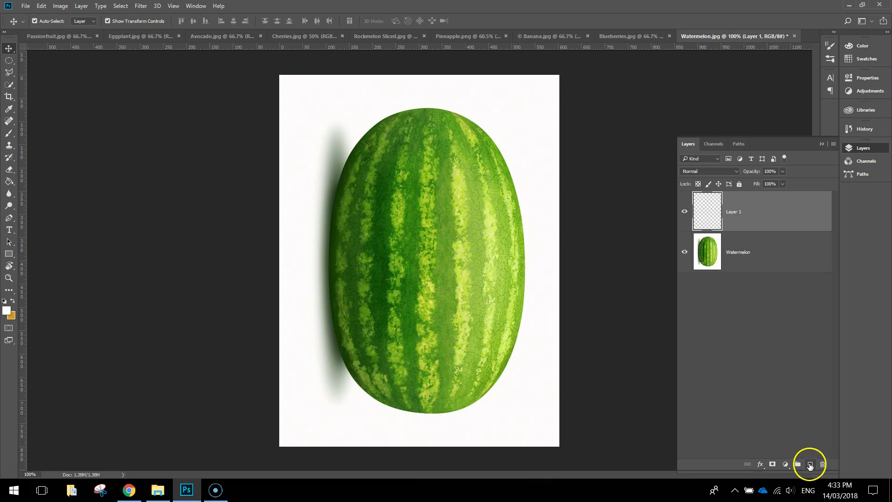
pyautogui.click(750, 227)
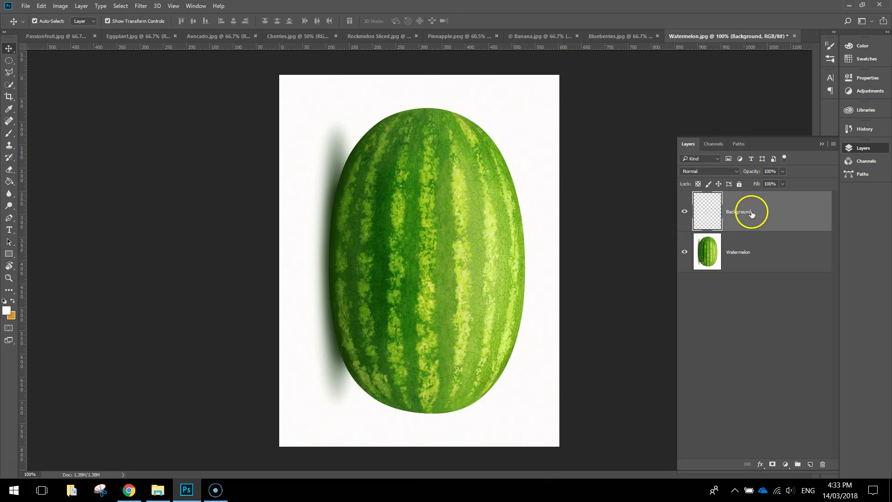
pyautogui.moveTo(751, 213); pyautogui.dragTo(754, 273)
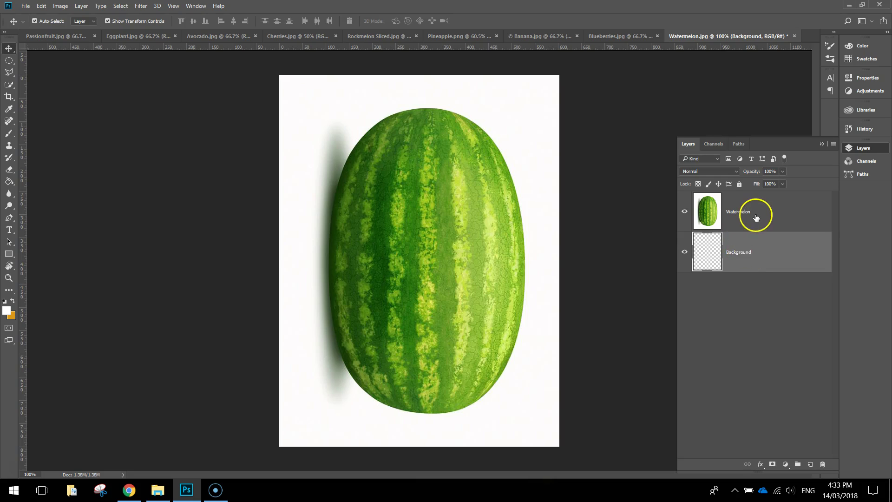
pyautogui.click(741, 215)
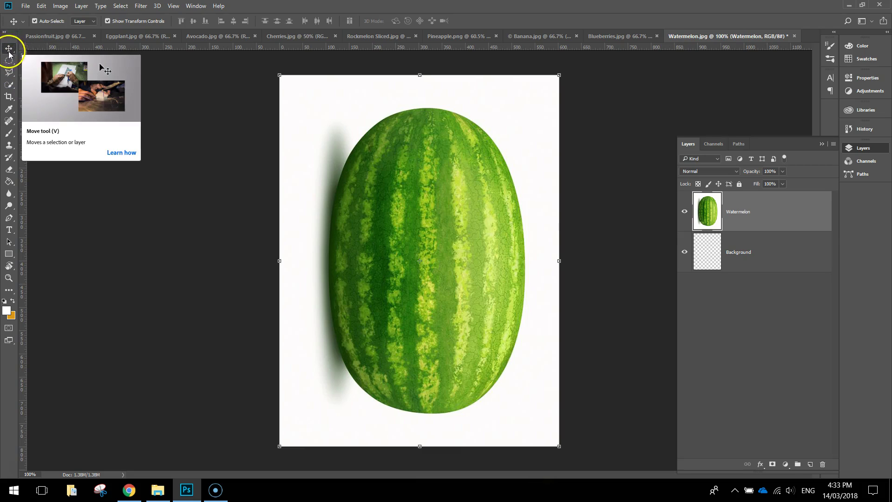
# - Quick-select the white area and shadow around the watermelon, delete them, and deselect
pyautogui.moveTo(9, 84); pyautogui.dragTo(50, 84)
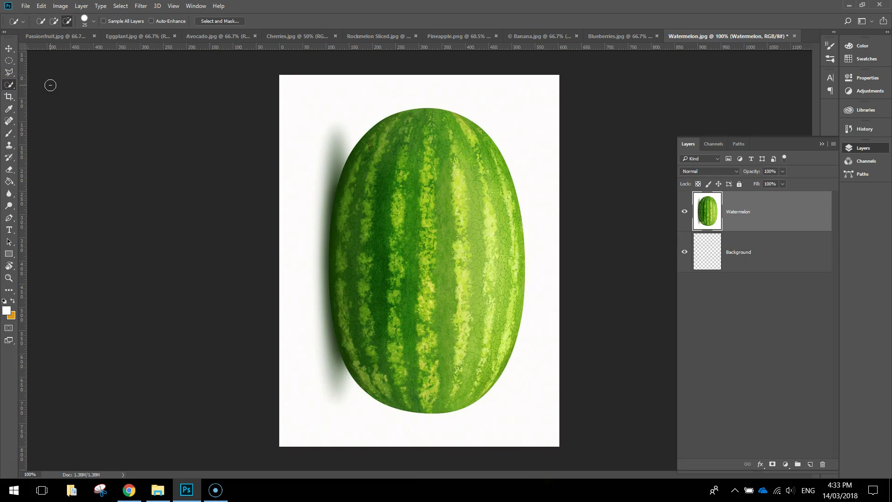
pyautogui.click(54, 21)
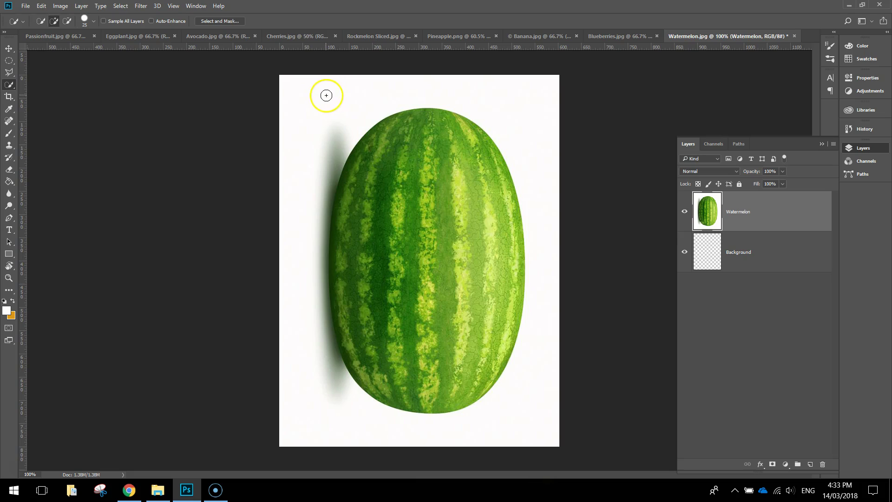
pyautogui.moveTo(320, 98)
pyautogui.mouseDown()
pyautogui.moveTo(295, 237)
pyautogui.moveTo(295, 320)
pyautogui.moveTo(313, 403)
pyautogui.moveTo(361, 422)
pyautogui.moveTo(452, 428)
pyautogui.moveTo(525, 412)
pyautogui.moveTo(560, 251)
pyautogui.moveTo(508, 119)
pyautogui.moveTo(372, 85)
pyautogui.moveTo(291, 225)
pyautogui.moveTo(350, 430)
pyautogui.moveTo(530, 438)
pyautogui.moveTo(551, 313)
pyautogui.mouseUp()
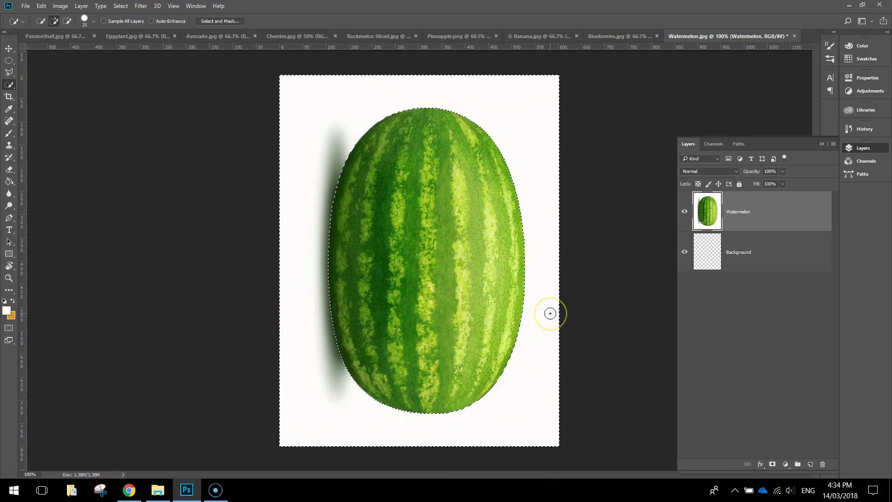
pyautogui.press('Delete')
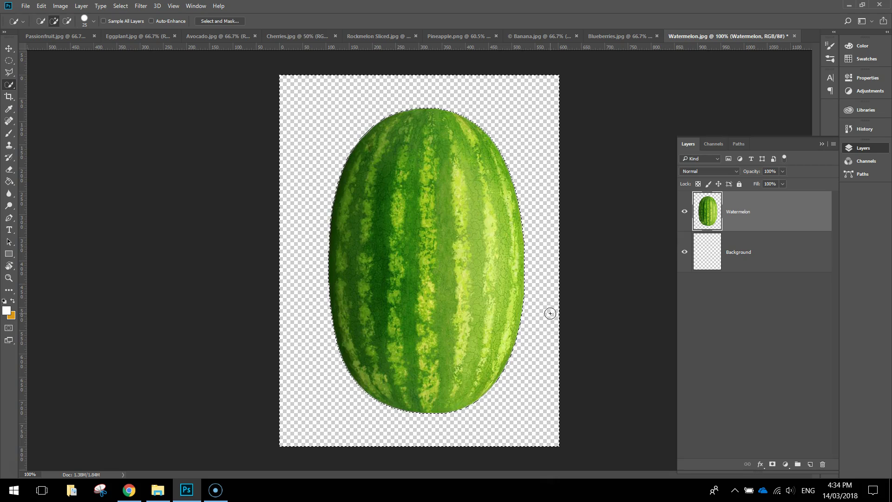
pyautogui.click(120, 6)
pyautogui.click(128, 29)
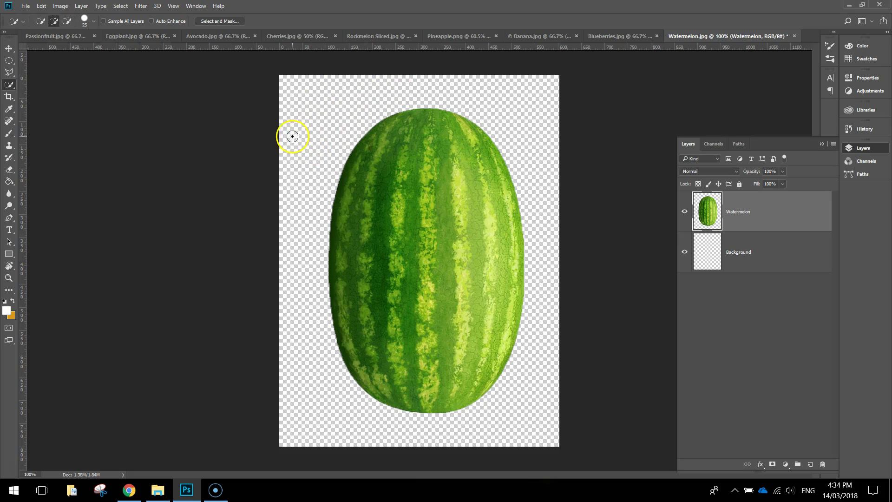
# - Make the Background layer active and switch to the Paint Bucket tool
pyautogui.click(800, 254)
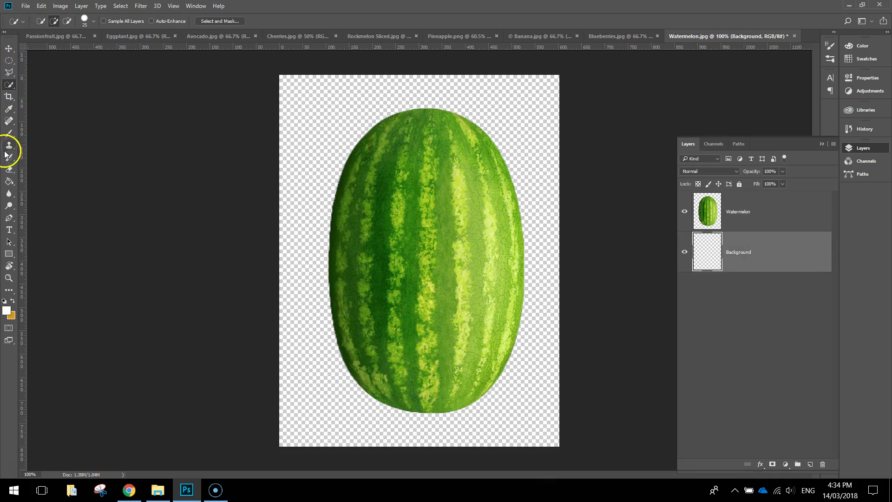
pyautogui.click(7, 171)
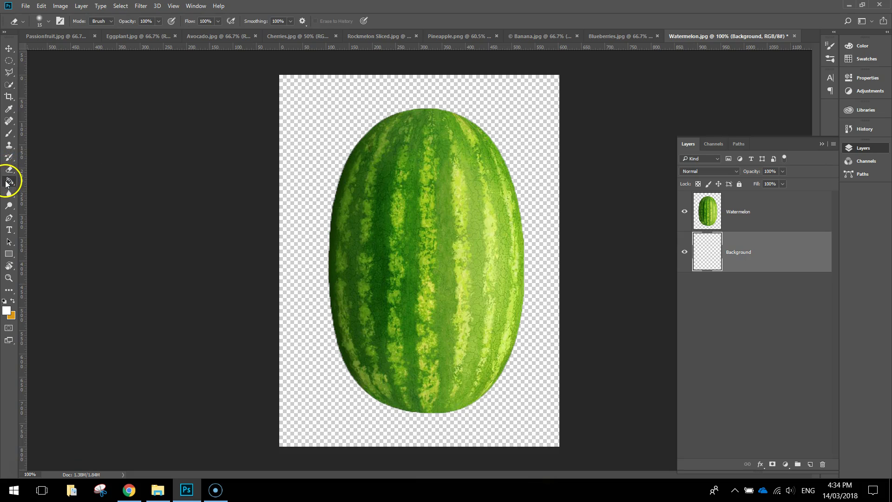
pyautogui.click(9, 182)
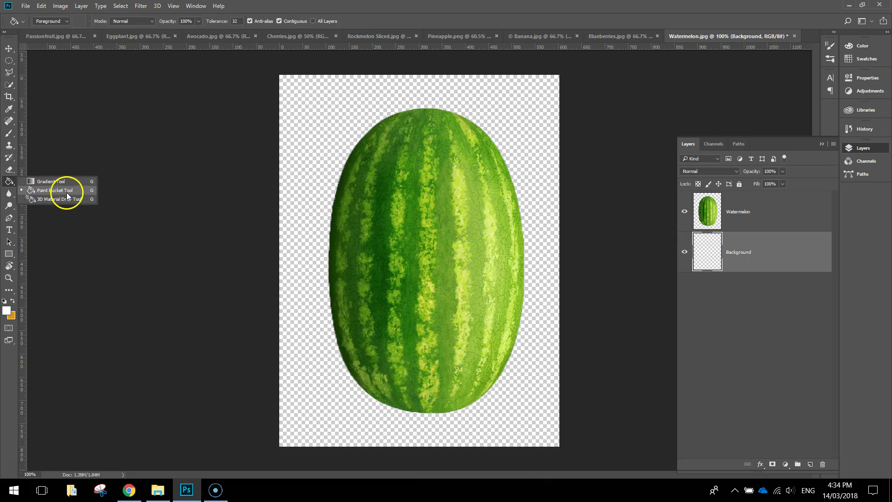
pyautogui.click(53, 181)
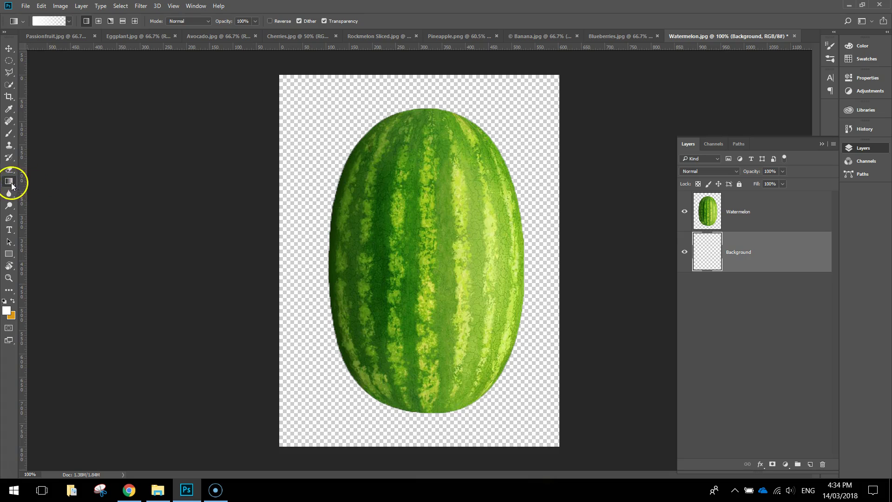
pyautogui.click(9, 184)
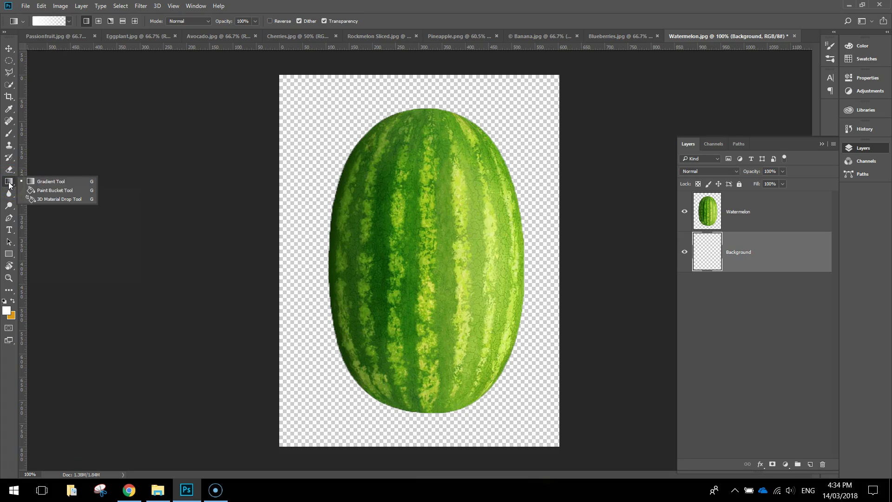
pyautogui.click(52, 192)
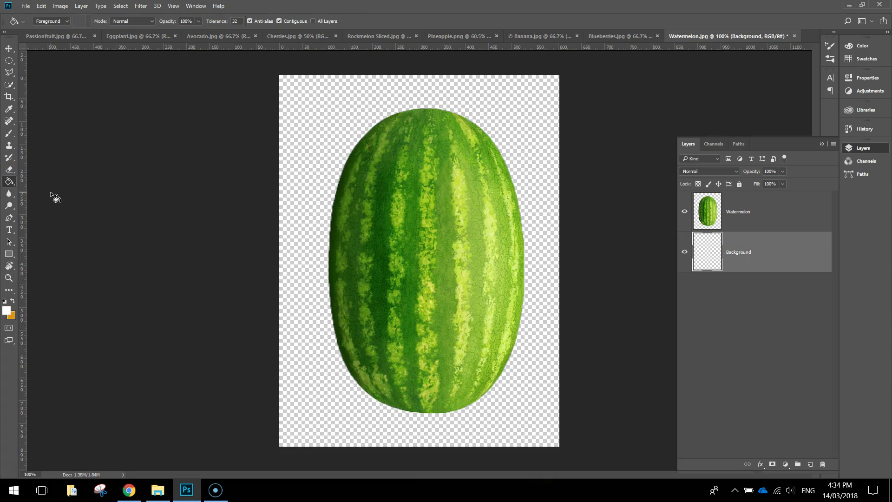
# - Set the foreground colour to white (ffffff) and fill the Background layer with it
pyautogui.click(7, 315)
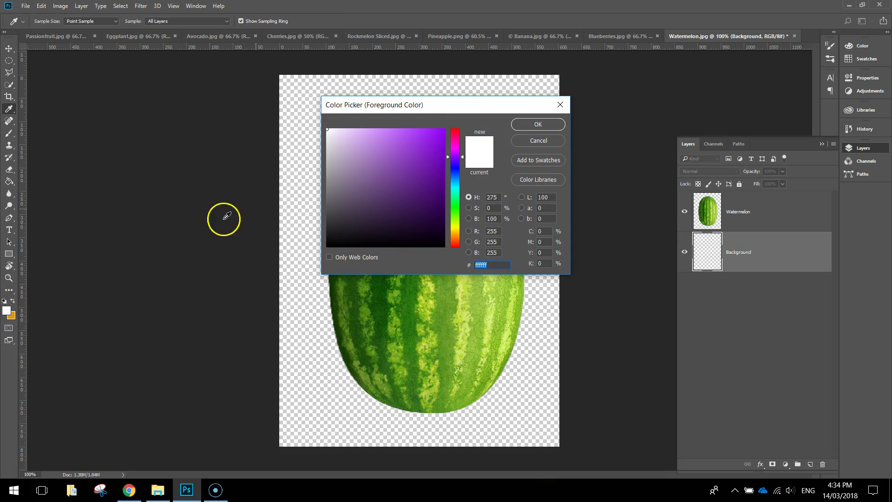
pyautogui.click(335, 142)
pyautogui.moveTo(334, 142); pyautogui.dragTo(325, 124)
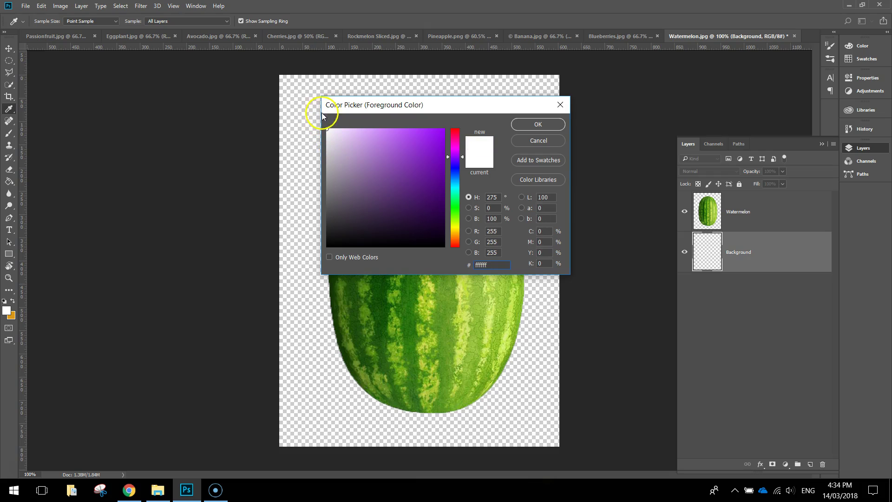
pyautogui.click(538, 124)
pyautogui.press('g')
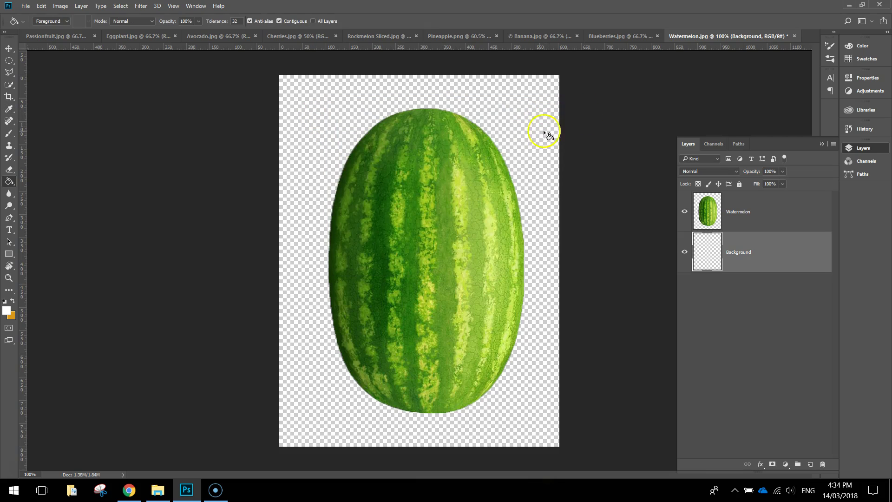
pyautogui.click(535, 126)
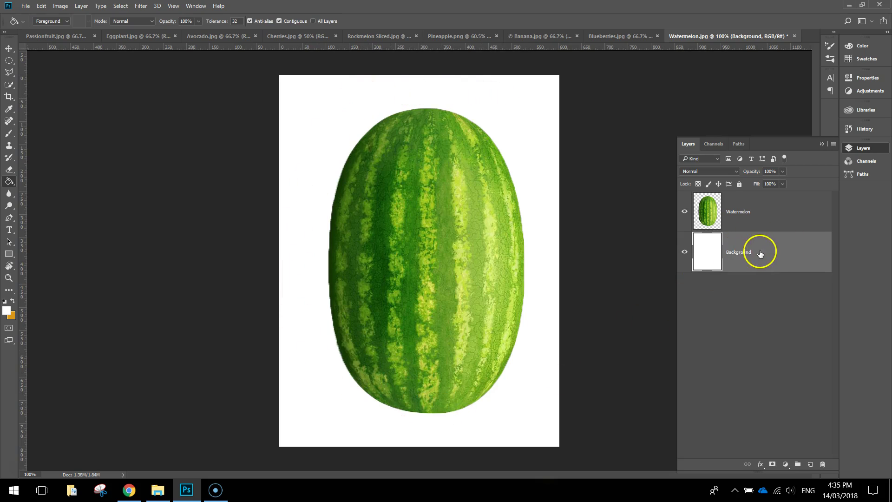
pyautogui.click(756, 214)
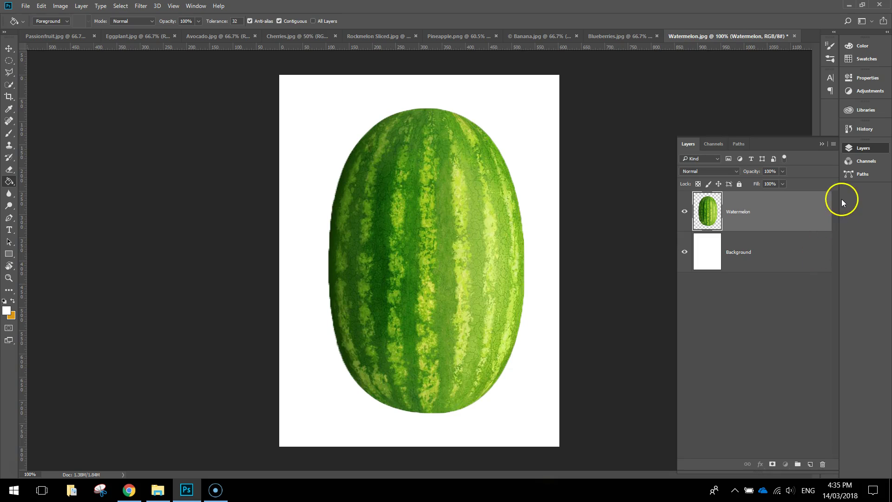
# - Bring Passionfruit.jpg to the front and close the Layers panel
pyautogui.click(9, 48)
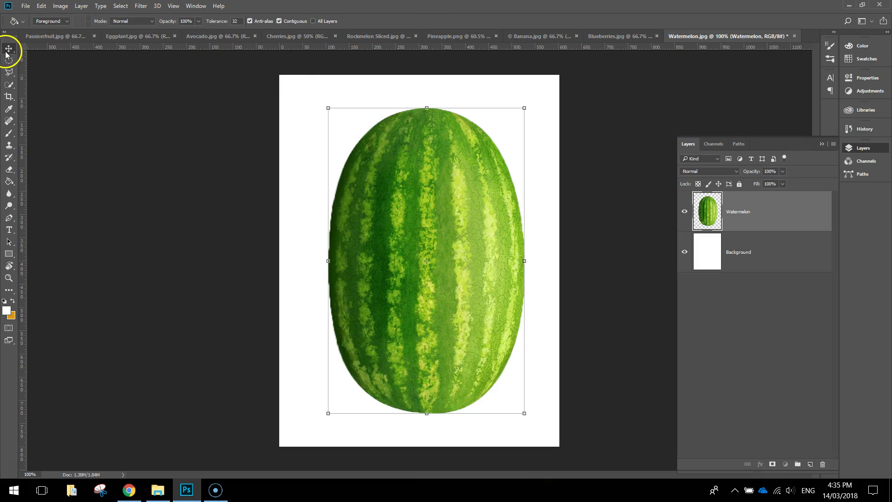
pyautogui.click(32, 36)
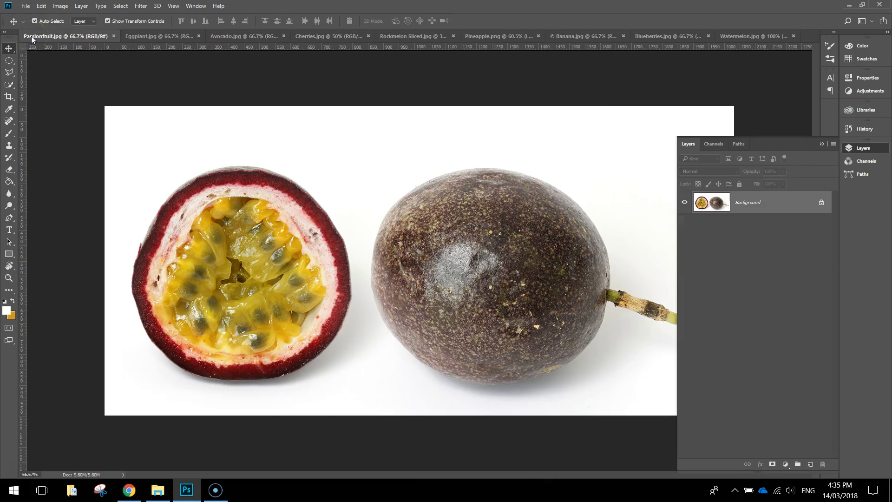
pyautogui.click(863, 148)
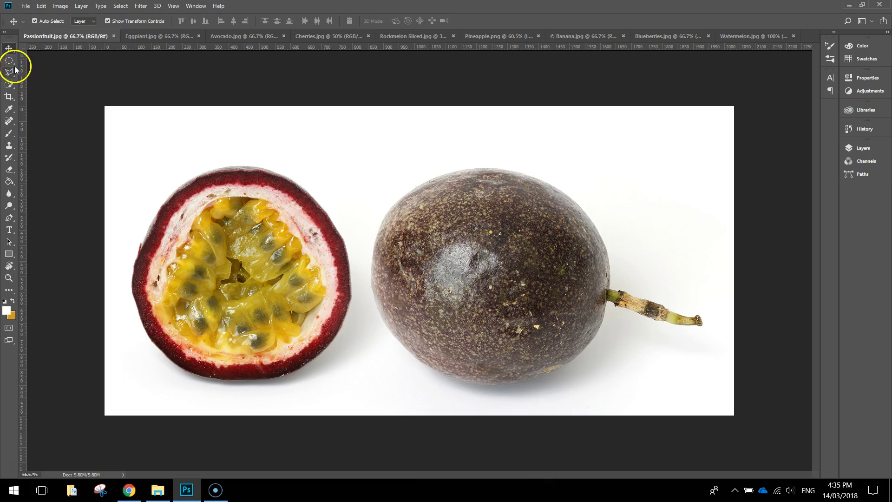
# - Quick-select the cut passionfruit half on the left, trimming spill off the whole fruit
pyautogui.click(10, 86)
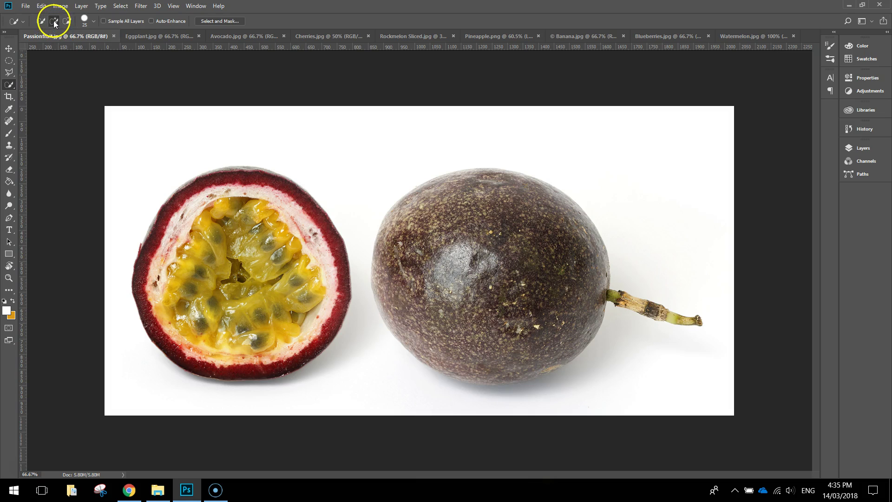
pyautogui.moveTo(229, 199)
pyautogui.mouseDown()
pyautogui.moveTo(178, 220)
pyautogui.moveTo(171, 285)
pyautogui.moveTo(185, 310)
pyautogui.moveTo(210, 316)
pyautogui.moveTo(270, 273)
pyautogui.moveTo(251, 202)
pyautogui.moveTo(259, 183)
pyautogui.moveTo(310, 218)
pyautogui.moveTo(337, 307)
pyautogui.moveTo(296, 353)
pyautogui.moveTo(240, 368)
pyautogui.moveTo(208, 363)
pyautogui.moveTo(180, 343)
pyautogui.moveTo(152, 300)
pyautogui.moveTo(150, 257)
pyautogui.moveTo(156, 232)
pyautogui.moveTo(203, 192)
pyautogui.moveTo(253, 184)
pyautogui.mouseUp()
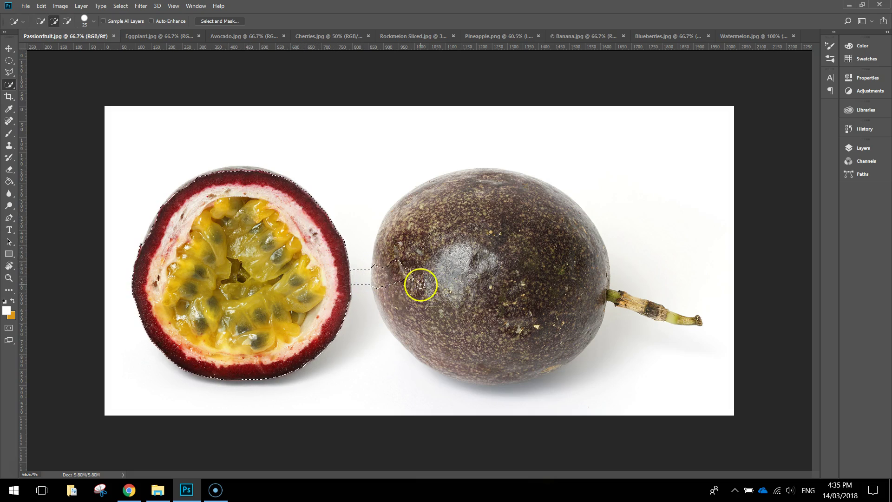
pyautogui.scroll(-1, 387, 275)
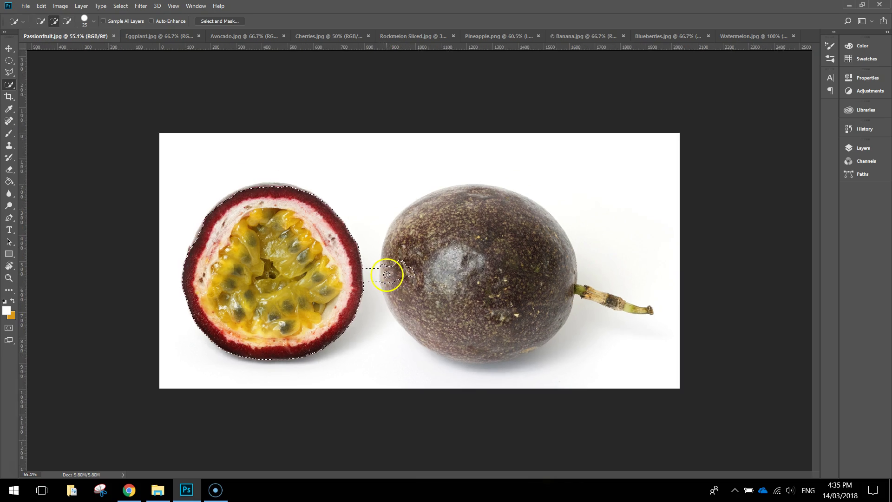
pyautogui.scroll(5, 388, 273)
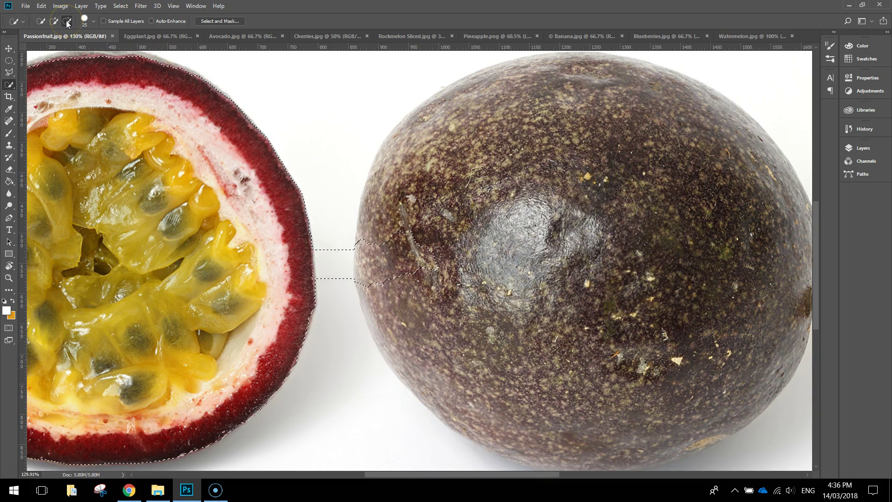
pyautogui.click(443, 273)
pyautogui.scroll(-5, 219, 326)
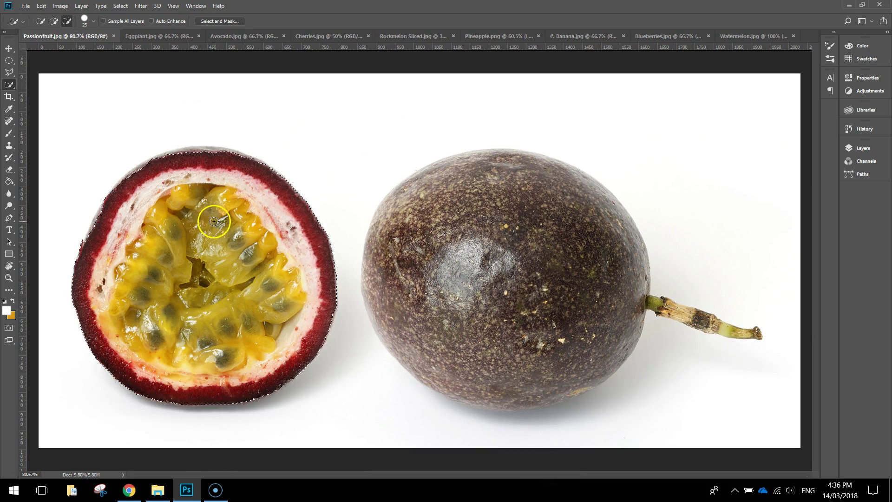
pyautogui.click(8, 49)
pyautogui.click(41, 6)
# - Copy the passionfruit half and paste it into the Watermelon image
pyautogui.click(41, 6)
pyautogui.click(42, 7)
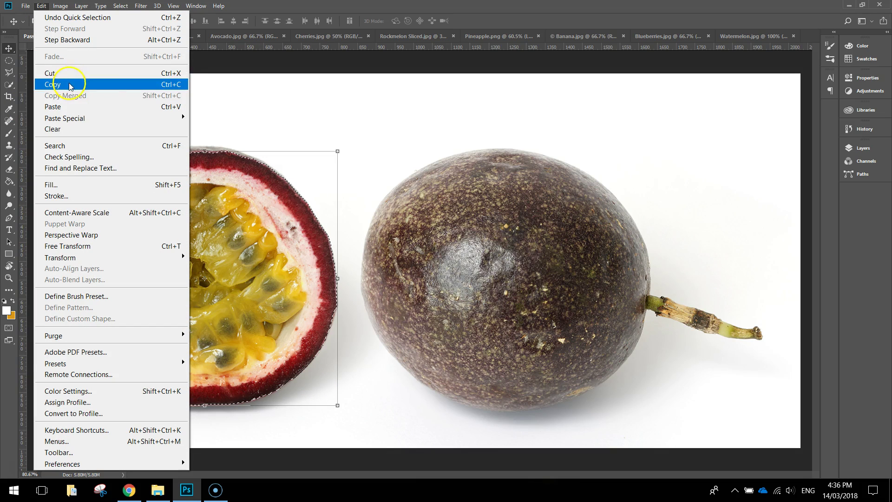
pyautogui.click(115, 85)
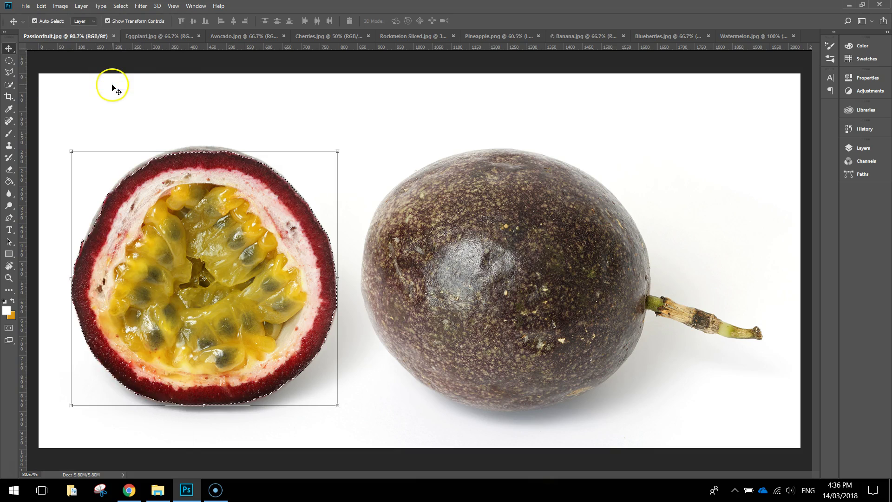
pyautogui.click(744, 36)
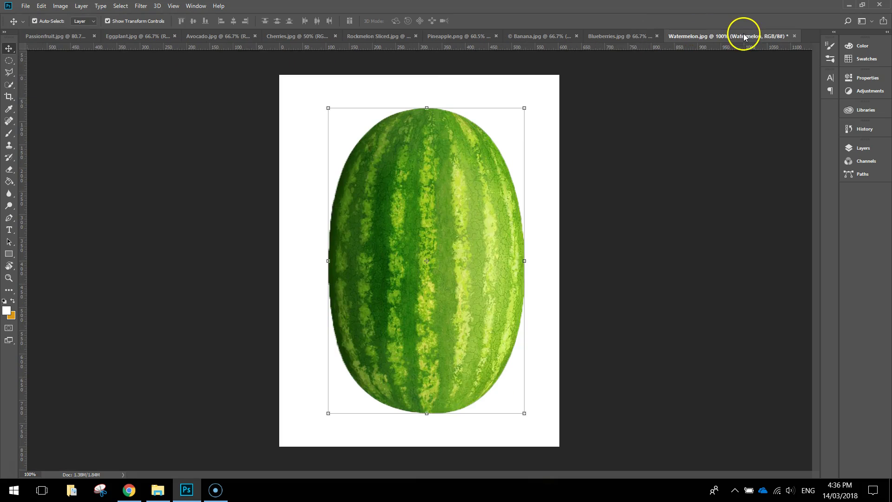
pyautogui.click(41, 6)
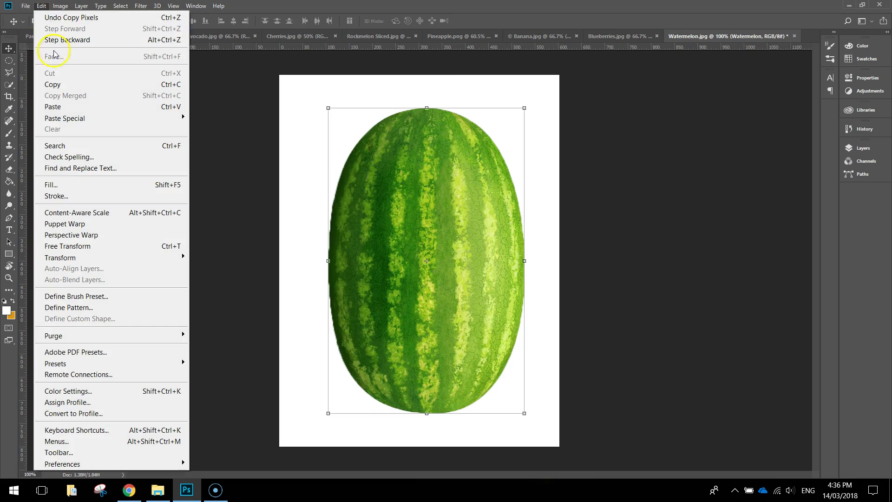
pyautogui.click(65, 107)
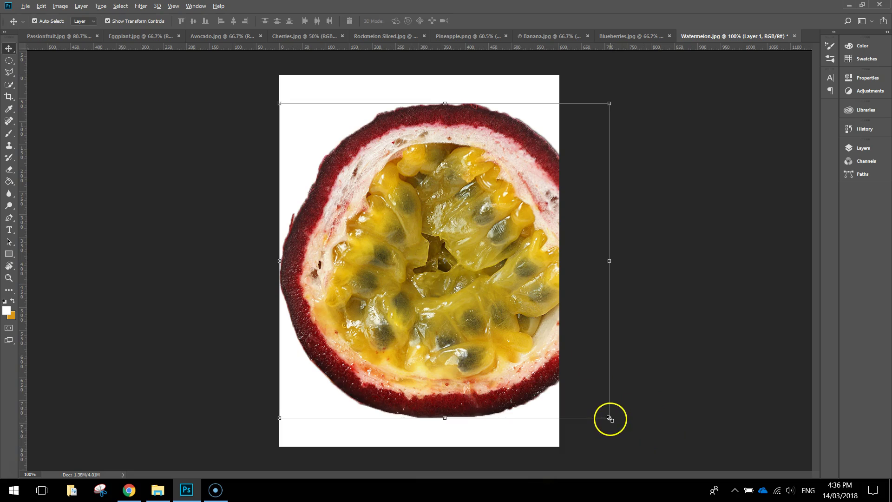
# - Shrink the pasted passionfruit and move it toward the watermelon's upper left
pyautogui.moveTo(609, 418); pyautogui.dragTo(450, 247)
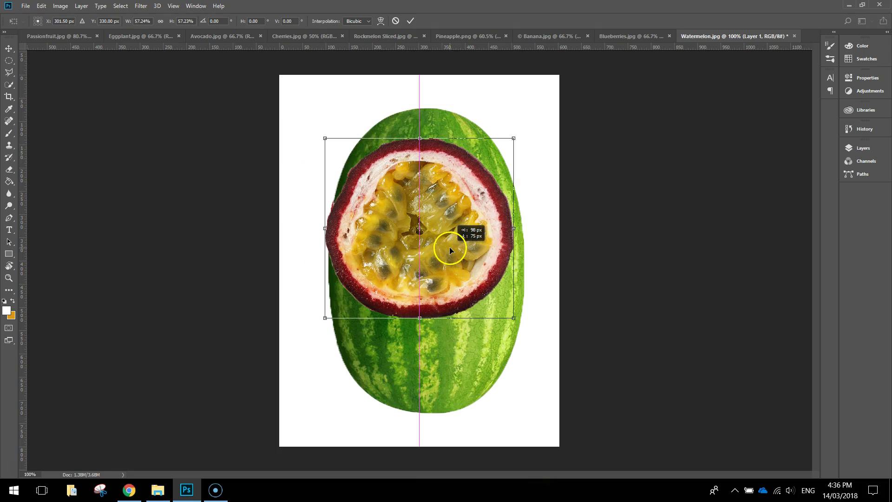
pyautogui.moveTo(517, 319); pyautogui.dragTo(459, 267)
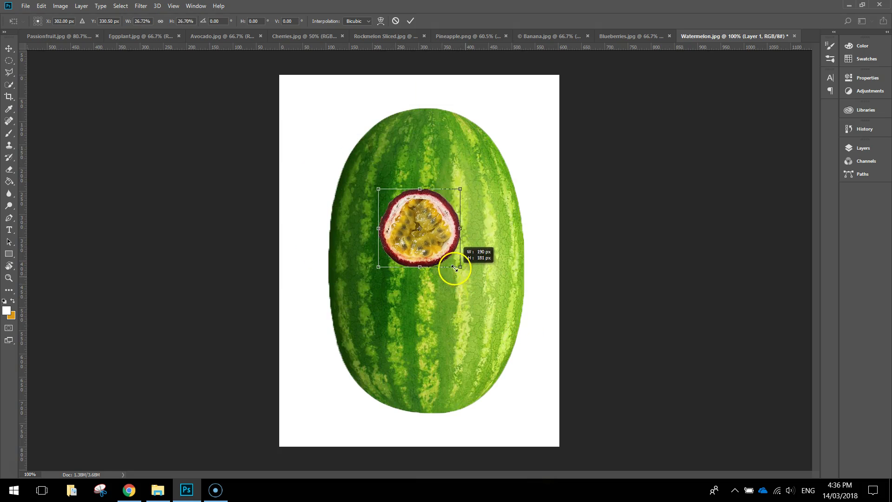
pyautogui.click(410, 21)
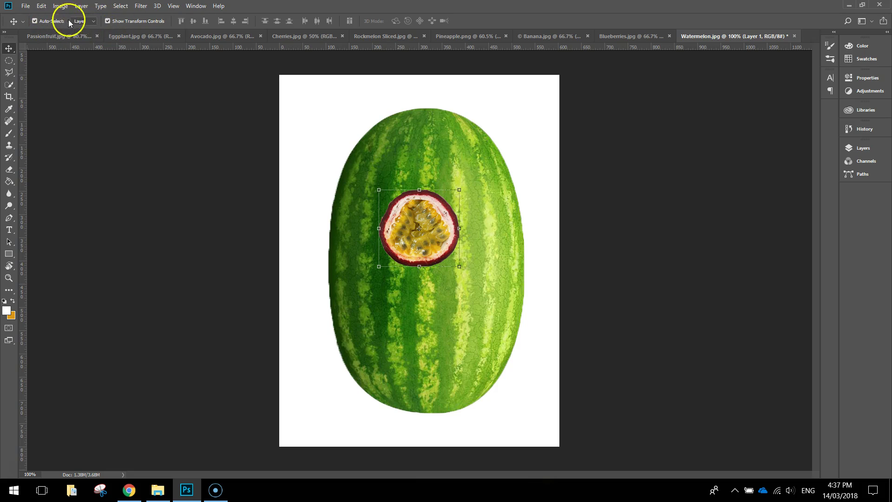
pyautogui.click(116, 21)
pyautogui.click(42, 21)
pyautogui.moveTo(422, 220)
pyautogui.mouseDown()
pyautogui.moveTo(396, 196)
pyautogui.moveTo(412, 205)
pyautogui.mouseUp()
# - Resize the passionfruit to a small eye near the top left and commit the transform
pyautogui.click(108, 21)
pyautogui.moveTo(450, 175); pyautogui.dragTo(431, 192)
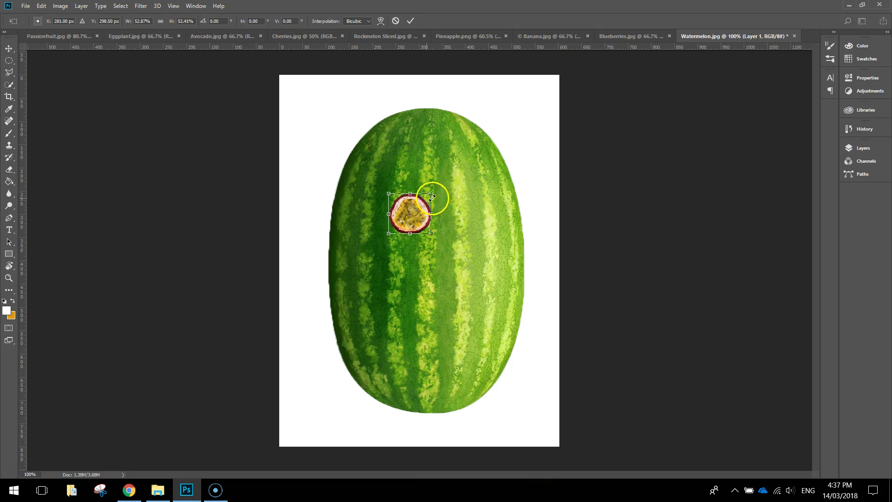
pyautogui.moveTo(422, 223); pyautogui.dragTo(411, 323)
pyautogui.moveTo(413, 252); pyautogui.dragTo(565, 261)
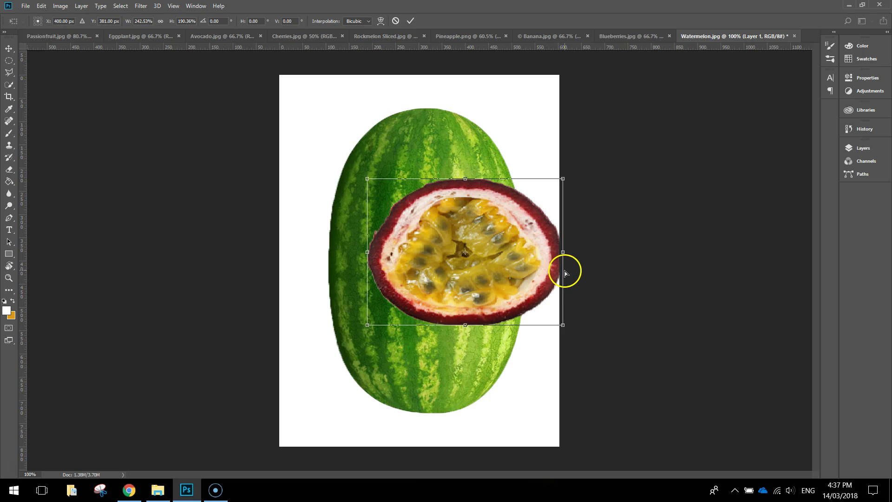
pyautogui.click(395, 20)
pyautogui.moveTo(450, 252); pyautogui.dragTo(420, 223)
pyautogui.moveTo(416, 217); pyautogui.dragTo(409, 217)
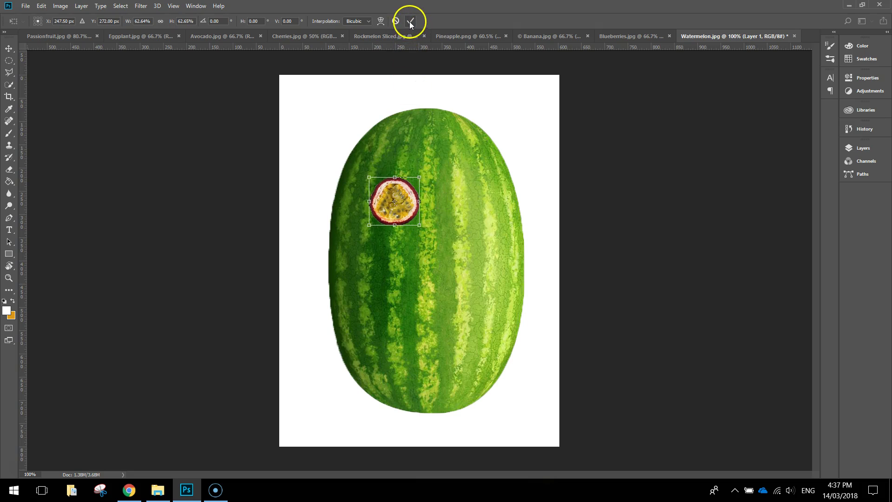
pyautogui.click(410, 21)
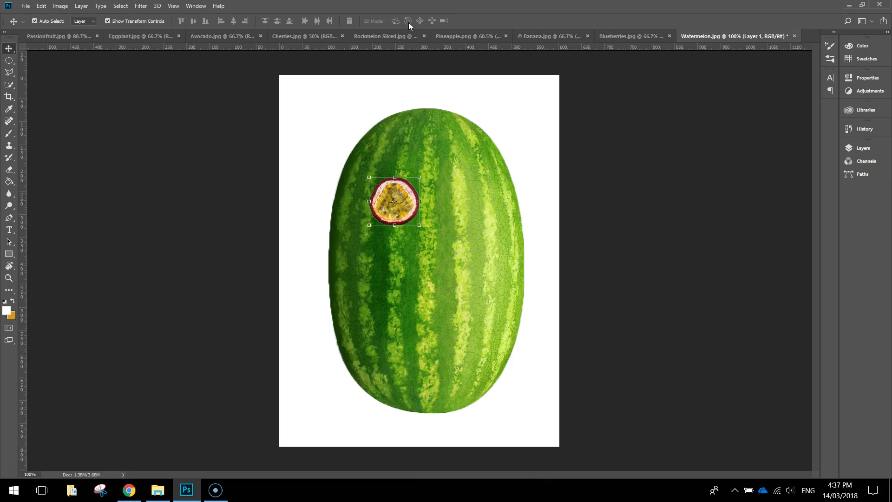
# - Place a passionfruit copy to the right as the second eye and nudge the left one left
pyautogui.click(408, 21)
pyautogui.moveTo(407, 214); pyautogui.dragTo(408, 215)
pyautogui.scroll(-1, 408, 210)
pyautogui.scroll(5, 408, 211)
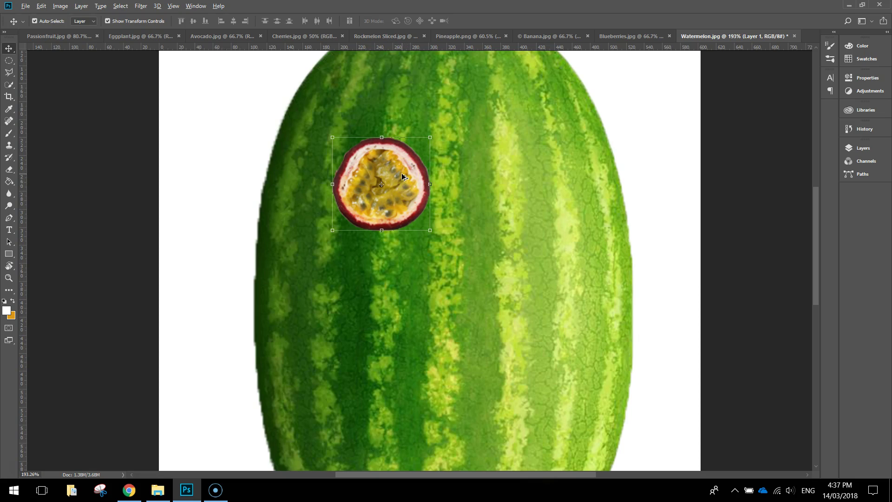
pyautogui.moveTo(393, 173); pyautogui.dragTo(534, 169)
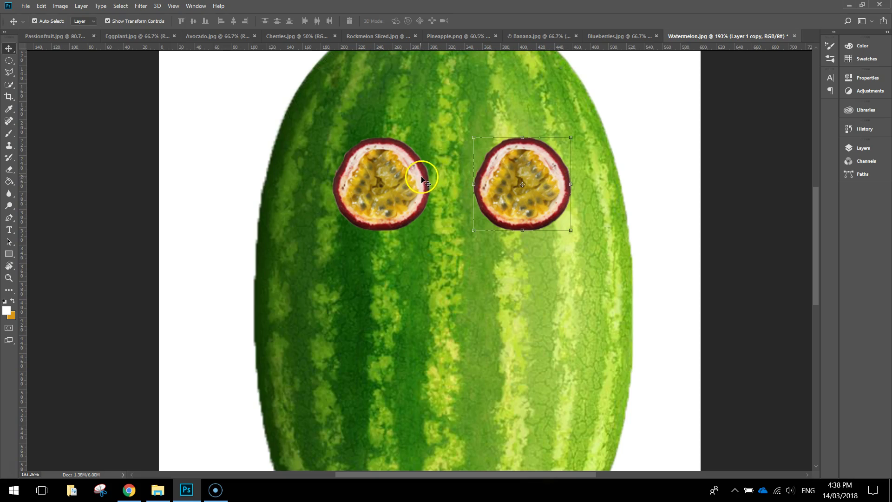
pyautogui.click(650, 172)
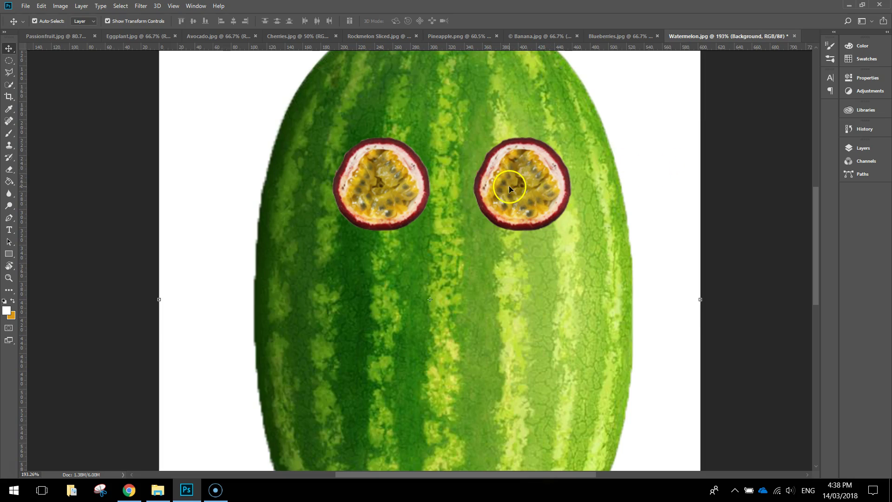
pyautogui.scroll(-5, 510, 189)
pyautogui.moveTo(452, 180); pyautogui.dragTo(442, 179)
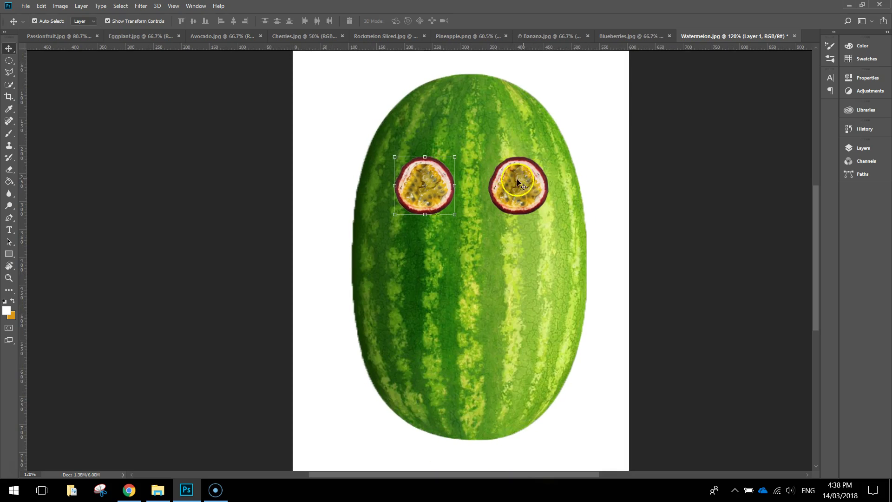
# - In Eggplant.jpg, quick-select the whole eggplant including its stem and copy it
pyautogui.click(138, 37)
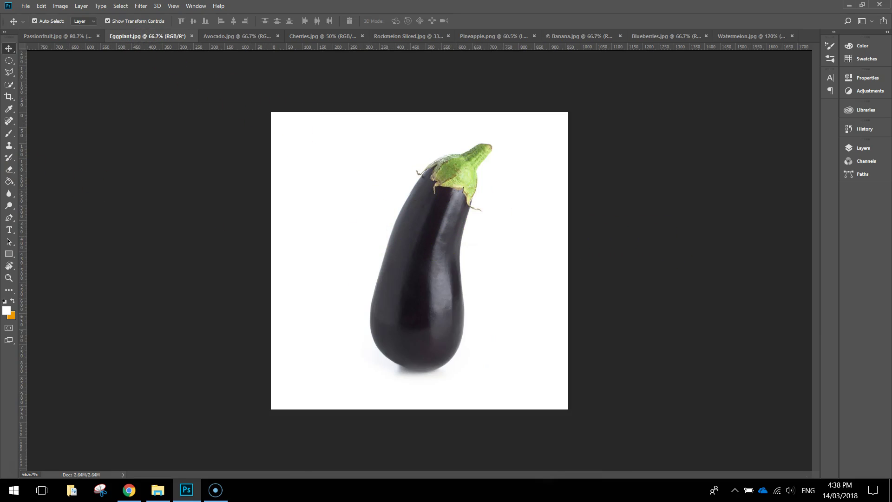
pyautogui.click(8, 86)
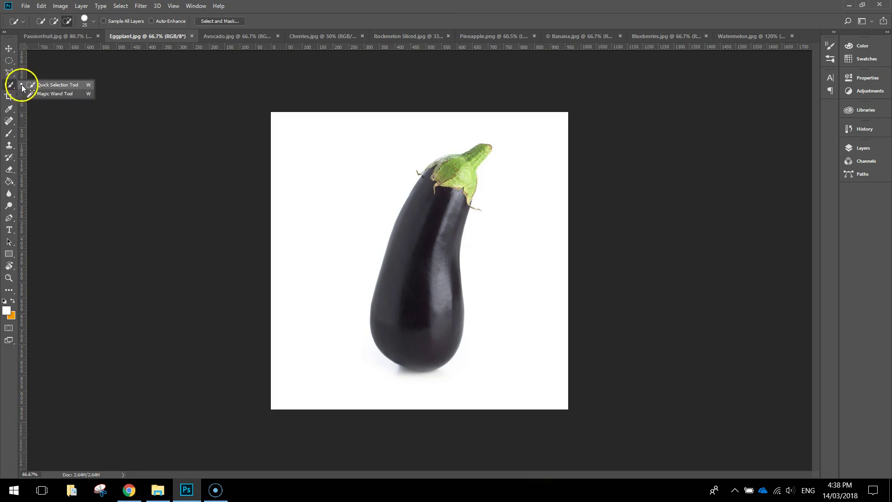
pyautogui.click(54, 22)
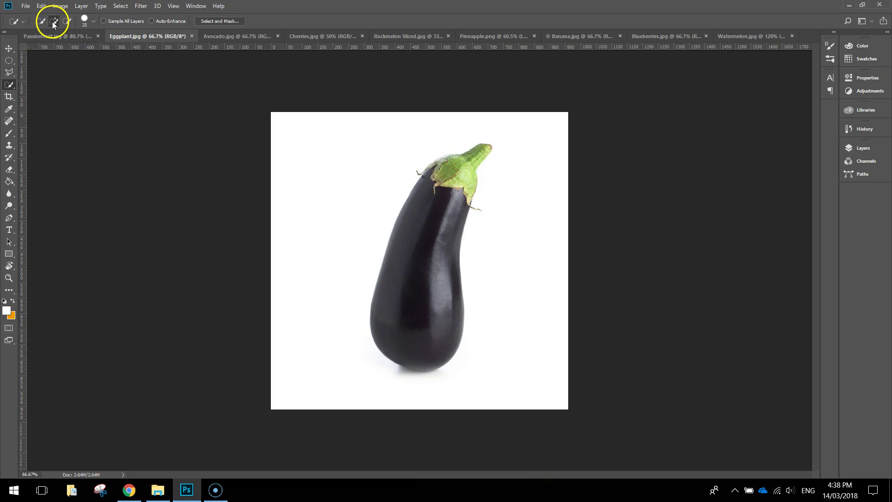
pyautogui.moveTo(476, 155)
pyautogui.mouseDown()
pyautogui.moveTo(427, 199)
pyautogui.moveTo(408, 314)
pyautogui.moveTo(422, 310)
pyautogui.mouseUp()
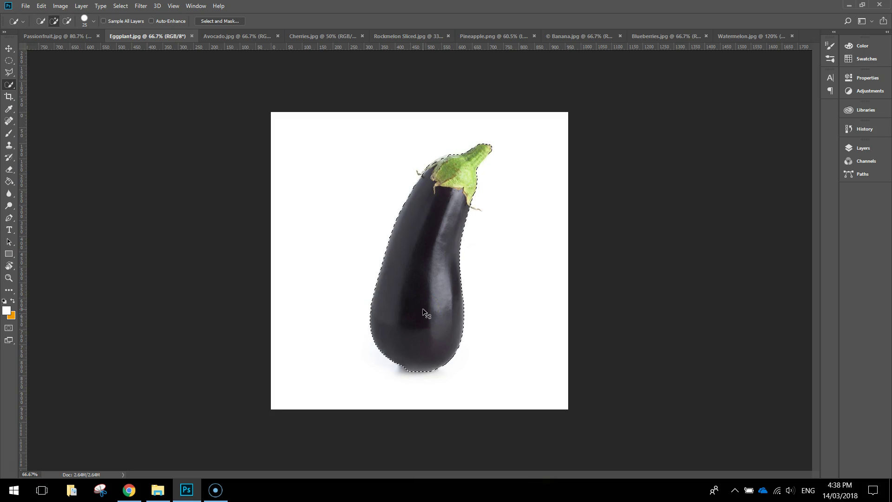
pyautogui.click(41, 5)
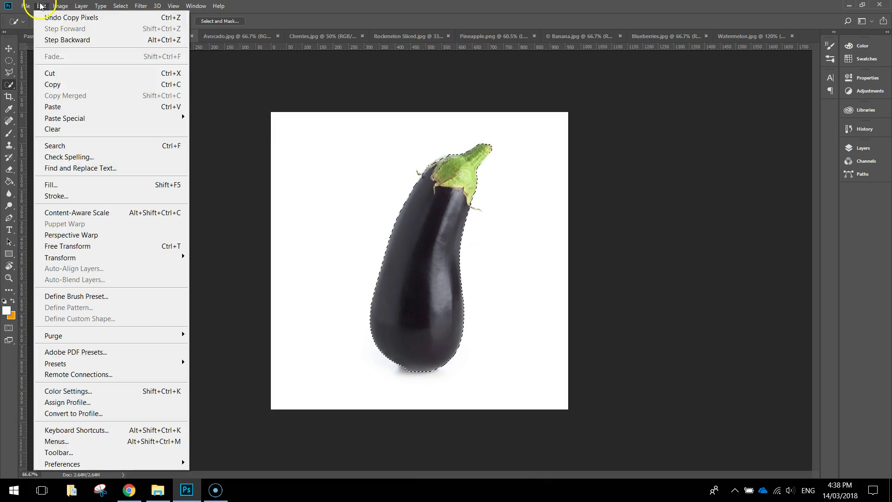
pyautogui.click(58, 82)
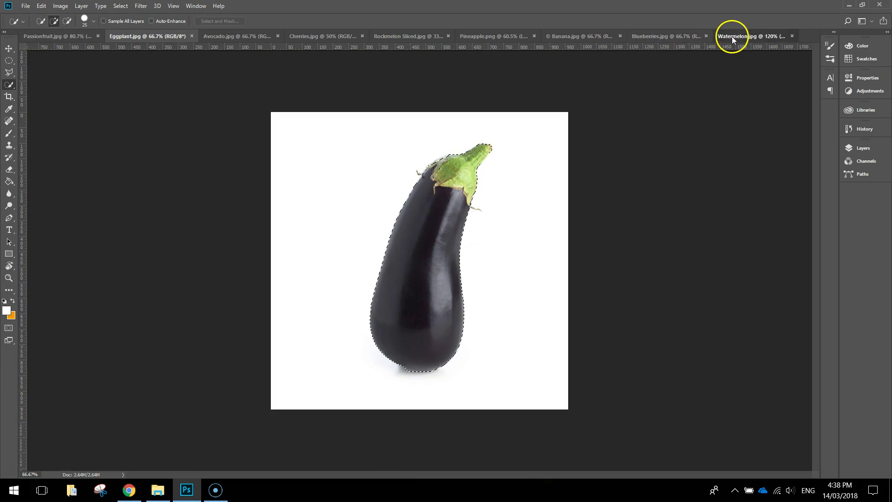
# - Paste the eggplant into Watermelon.jpg, scale it to about 26% and place it below the eyes
pyautogui.click(732, 36)
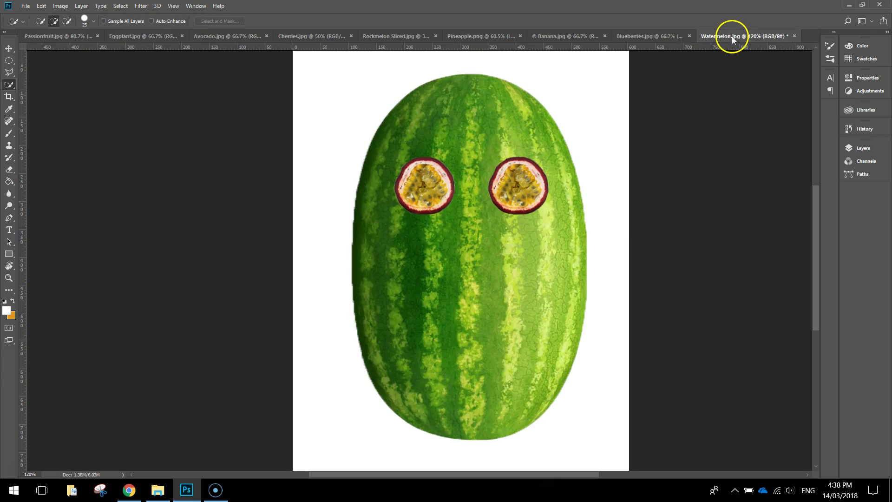
pyautogui.click(41, 5)
pyautogui.click(60, 106)
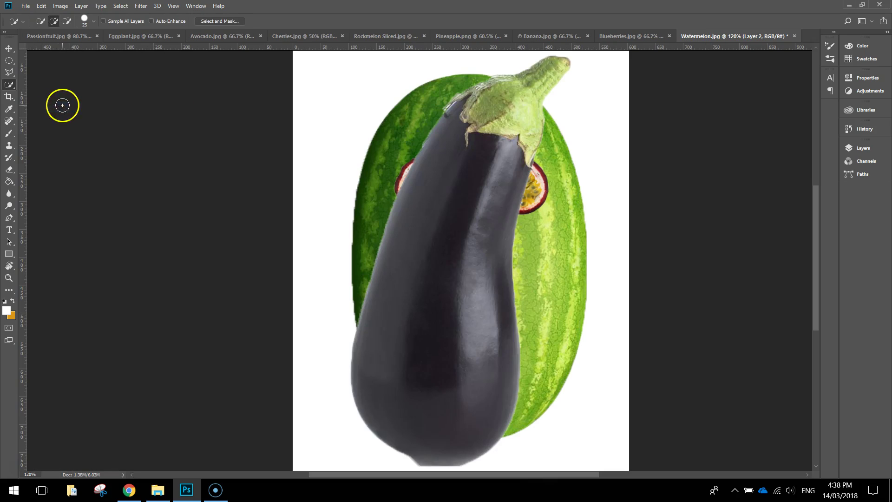
pyautogui.click(9, 49)
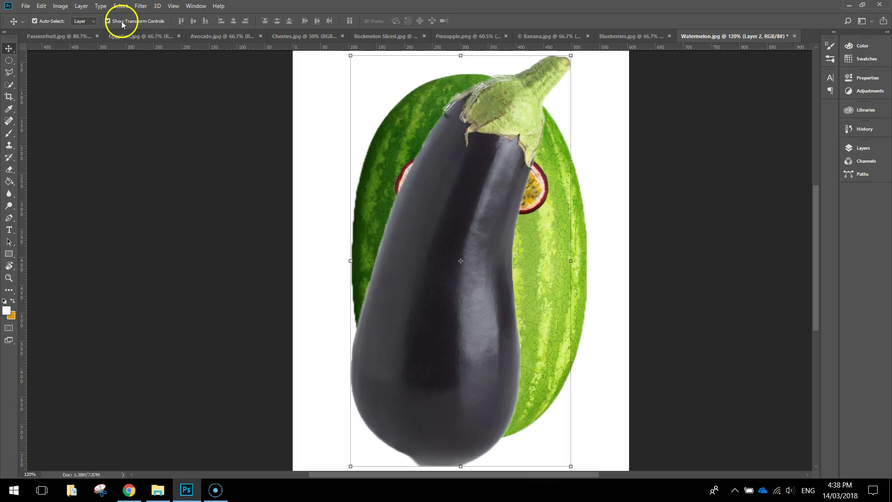
pyautogui.moveTo(571, 56); pyautogui.dragTo(468, 199)
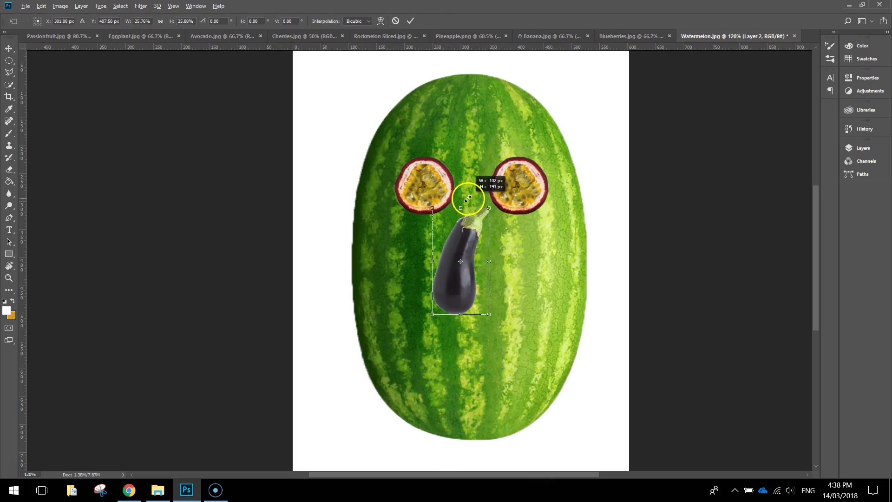
pyautogui.moveTo(465, 245); pyautogui.dragTo(464, 231)
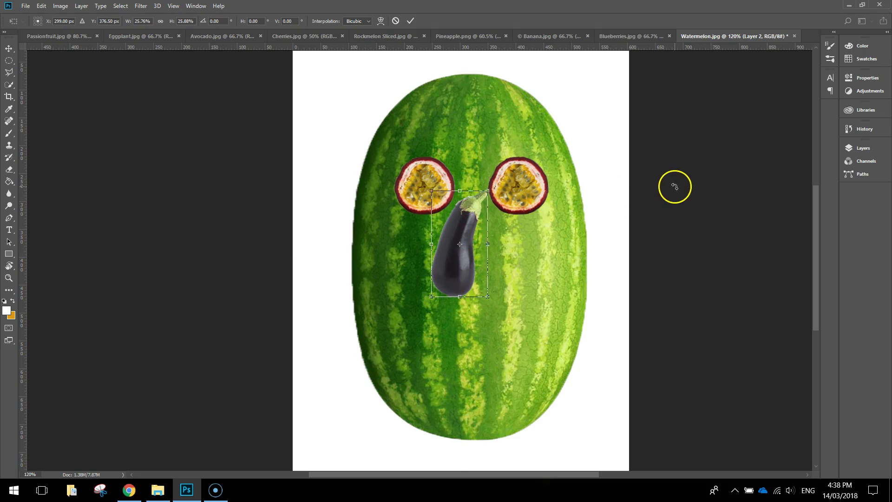
pyautogui.click(411, 21)
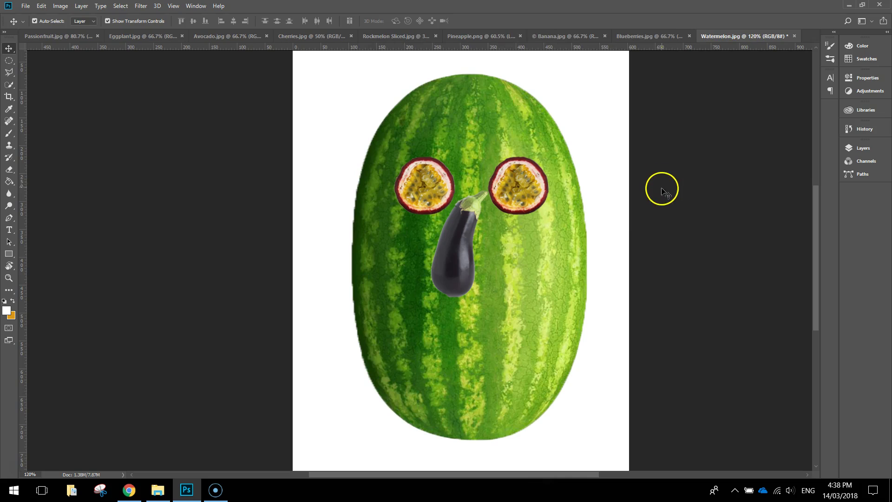
pyautogui.moveTo(467, 287); pyautogui.dragTo(467, 293)
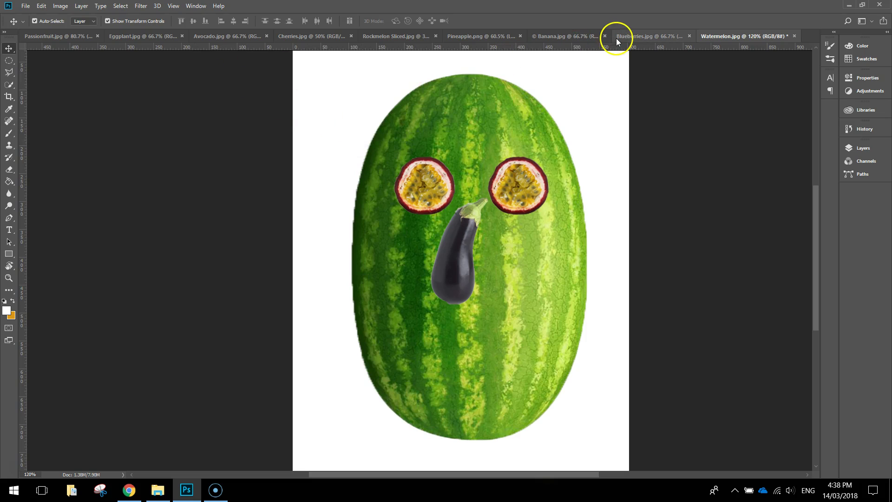
# - In Rockmelon Sliced.jpg, pick Quick Selection and adjust the brush size with the bracket keys
pyautogui.click(420, 33)
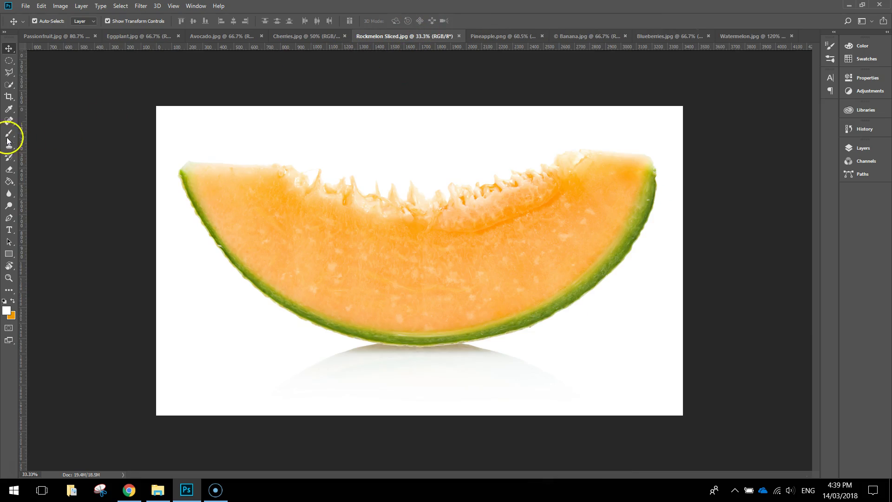
pyautogui.click(9, 84)
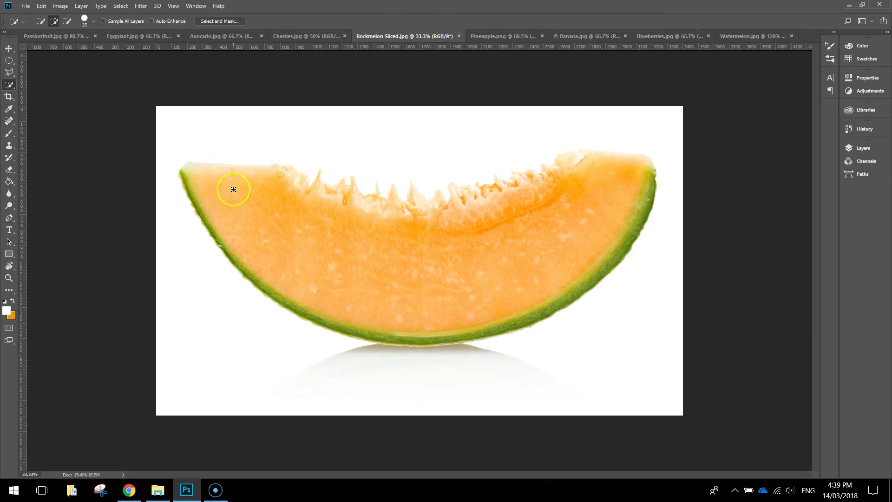
pyautogui.press(']')
pyautogui.press(']')
pyautogui.press(']')
pyautogui.click(93, 21)
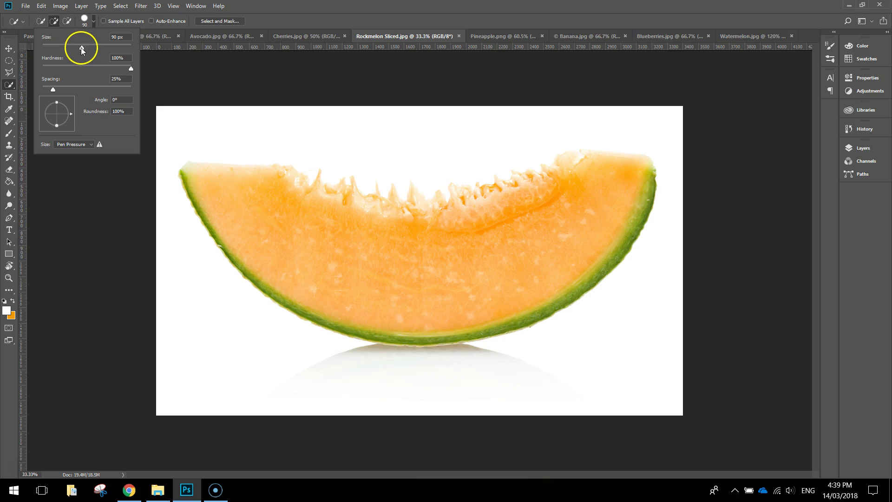
pyautogui.press('Return')
pyautogui.press(']')
pyautogui.press(']')
pyautogui.press(']')
pyautogui.press(']')
pyautogui.press(']')
pyautogui.press(']')
pyautogui.press('[')
pyautogui.press('[')
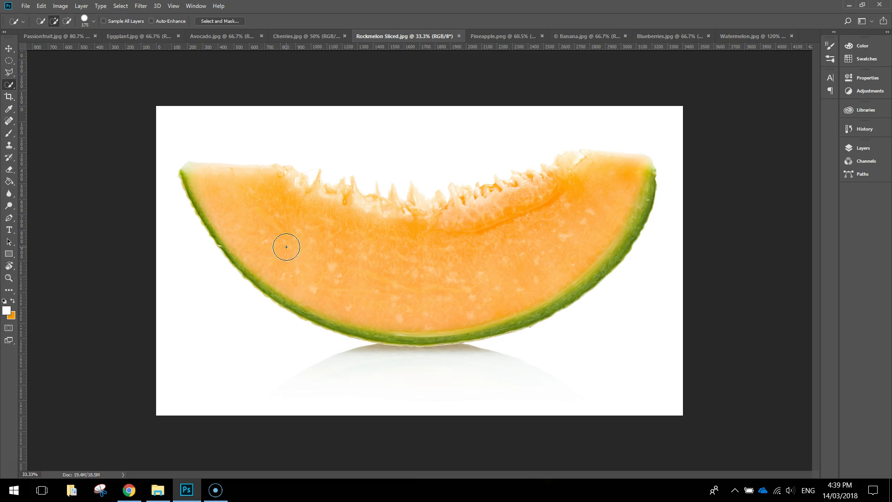
pyautogui.press('[')
pyautogui.press('[')
pyautogui.press('[')
pyautogui.press('[')
pyautogui.press('[')
# - Paint a selection over the whole melon slice, copy it, and return to Watermelon.jpg
pyautogui.moveTo(224, 189)
pyautogui.mouseDown()
pyautogui.moveTo(261, 229)
pyautogui.moveTo(310, 247)
pyautogui.moveTo(433, 260)
pyautogui.moveTo(477, 251)
pyautogui.moveTo(579, 203)
pyautogui.moveTo(576, 195)
pyautogui.moveTo(593, 194)
pyautogui.moveTo(540, 213)
pyautogui.moveTo(335, 188)
pyautogui.mouseUp()
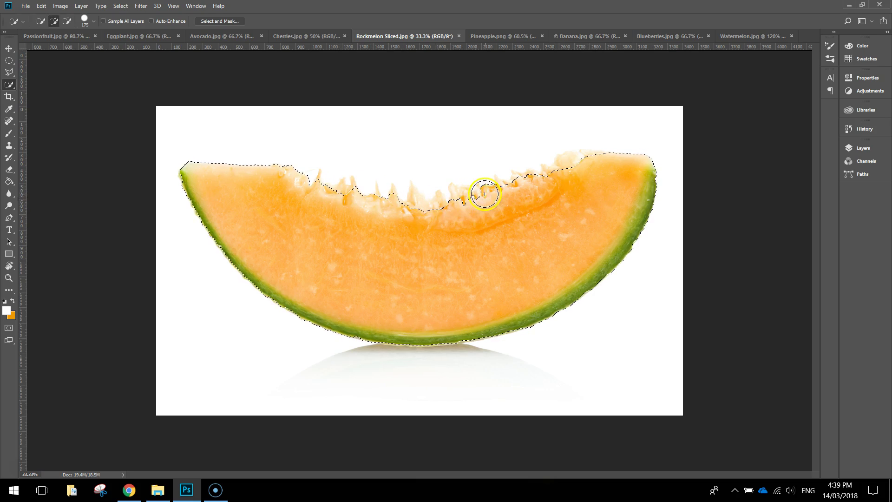
pyautogui.moveTo(523, 195); pyautogui.dragTo(526, 191)
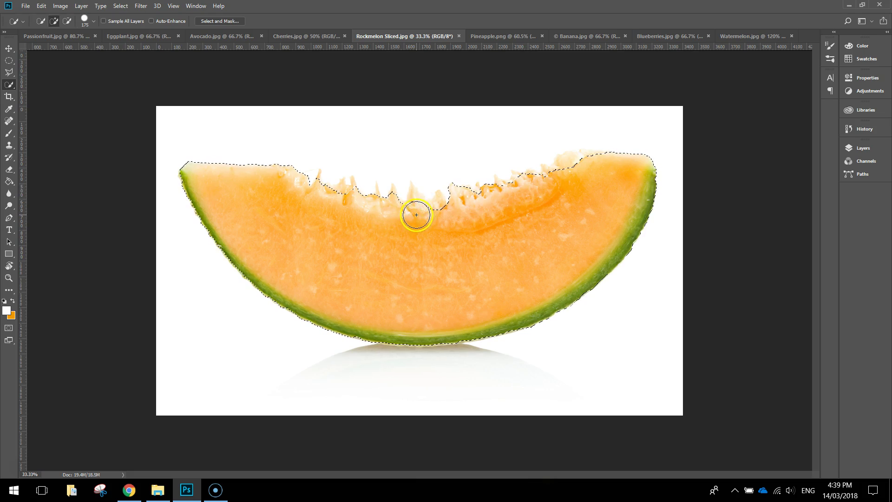
pyautogui.moveTo(423, 226); pyautogui.dragTo(344, 222)
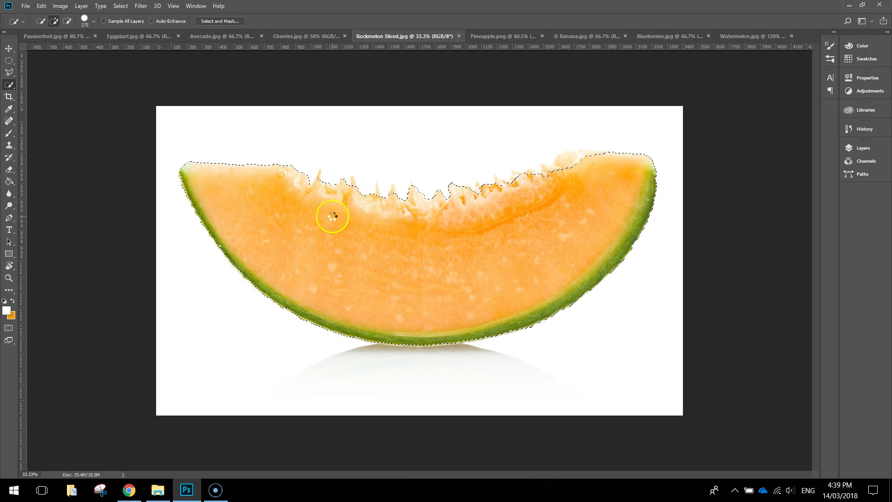
pyautogui.moveTo(571, 179)
pyautogui.mouseDown()
pyautogui.moveTo(493, 223)
pyautogui.moveTo(442, 233)
pyautogui.moveTo(326, 233)
pyautogui.moveTo(374, 241)
pyautogui.moveTo(345, 258)
pyautogui.moveTo(462, 293)
pyautogui.moveTo(479, 256)
pyautogui.moveTo(442, 278)
pyautogui.moveTo(415, 257)
pyautogui.mouseUp()
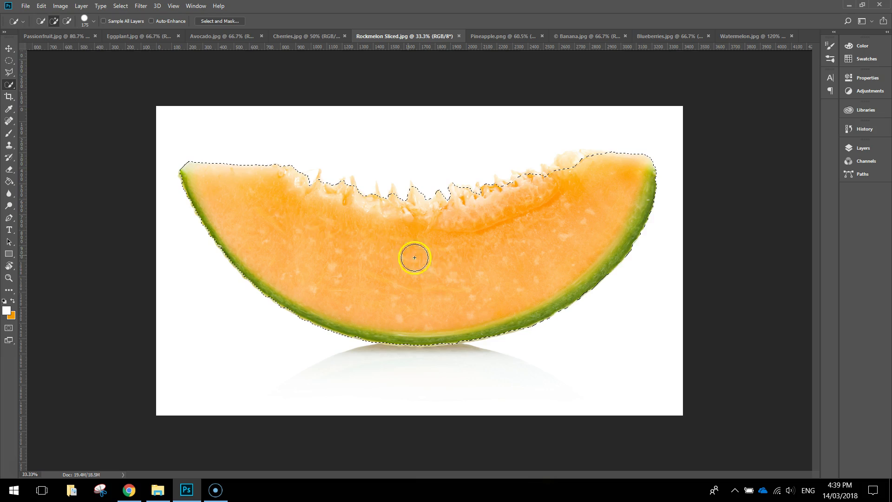
pyautogui.click(41, 6)
pyautogui.click(58, 87)
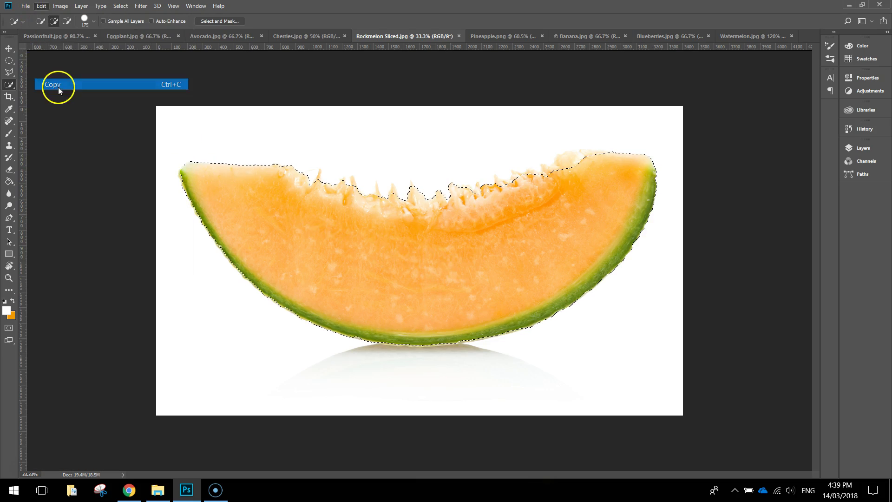
pyautogui.click(736, 35)
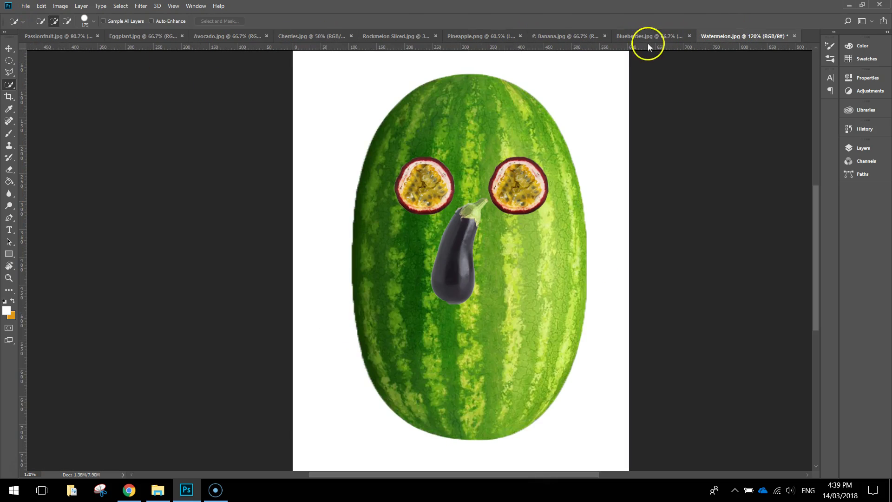
pyautogui.click(26, 6)
# - Paste the melon slice into the watermelon face and shrink it to about 15%
pyautogui.moveTo(41, 5)
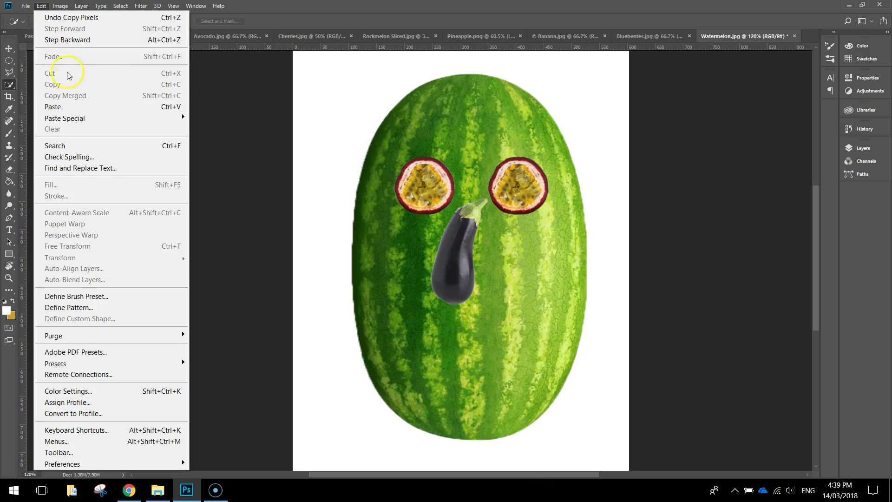
pyautogui.click(88, 107)
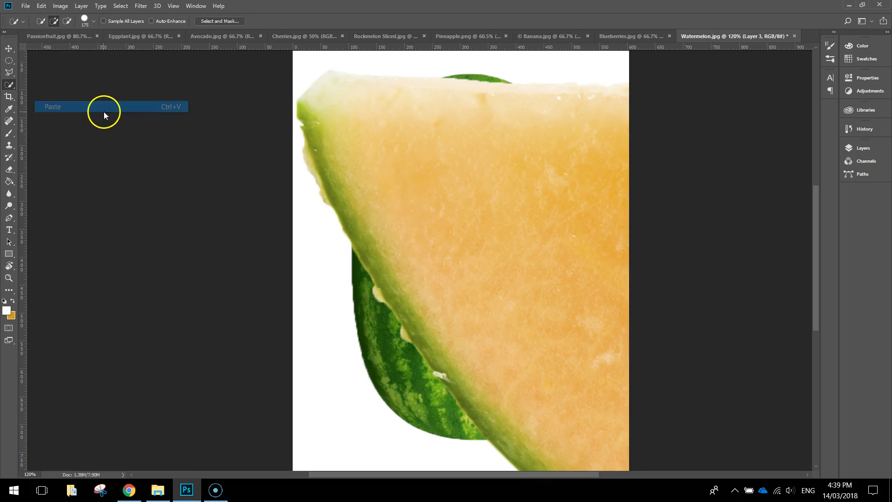
pyautogui.click(9, 48)
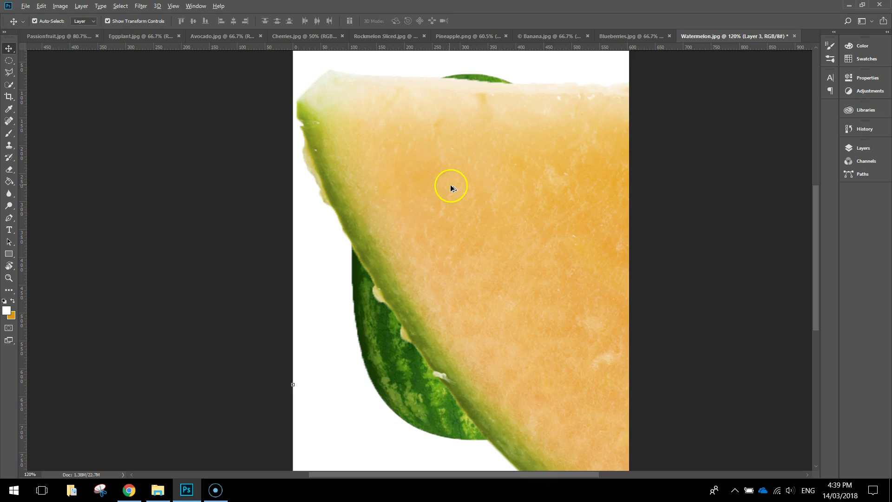
pyautogui.scroll(-5, 454, 188)
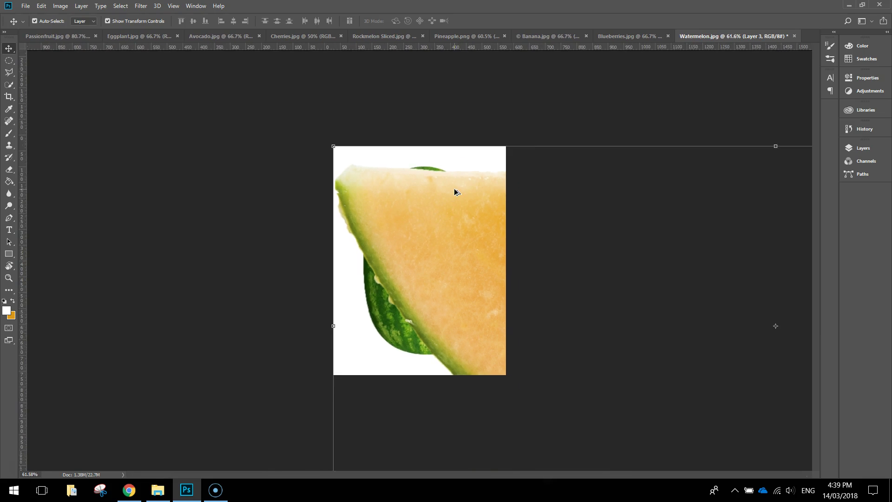
pyautogui.scroll(-2, 454, 189)
pyautogui.scroll(-3, 455, 190)
pyautogui.scroll(-2, 454, 189)
pyautogui.moveTo(759, 366); pyautogui.dragTo(446, 289)
# - Move the melon slice below the nose, shrink it further into a mouth, and commit
pyautogui.scroll(1, 433, 287)
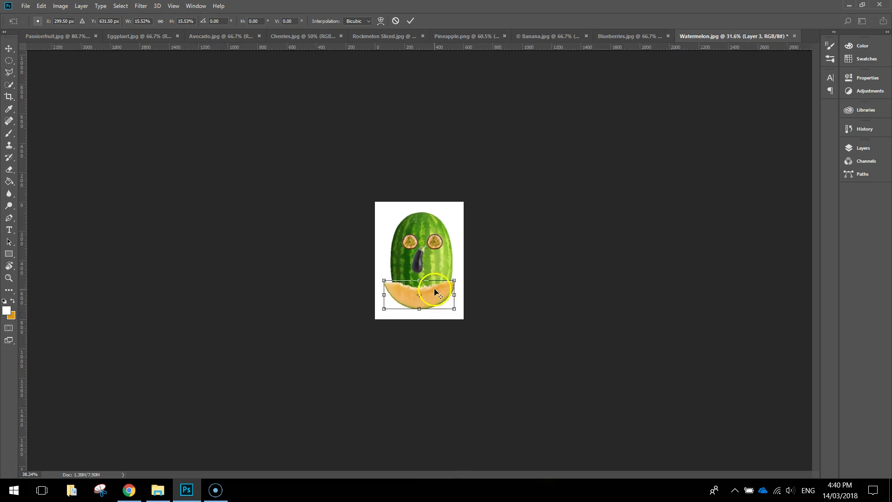
pyautogui.scroll(4, 436, 292)
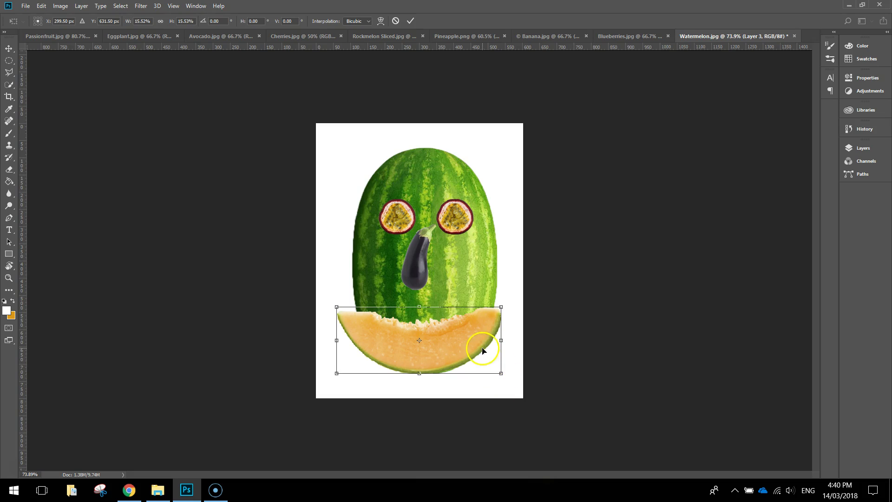
pyautogui.moveTo(464, 341); pyautogui.dragTo(478, 331)
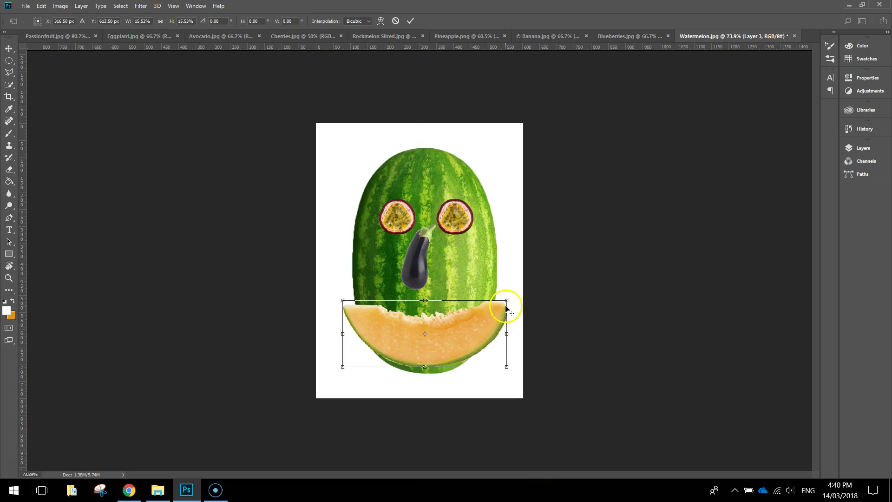
pyautogui.moveTo(517, 297); pyautogui.dragTo(442, 328)
pyautogui.click(410, 20)
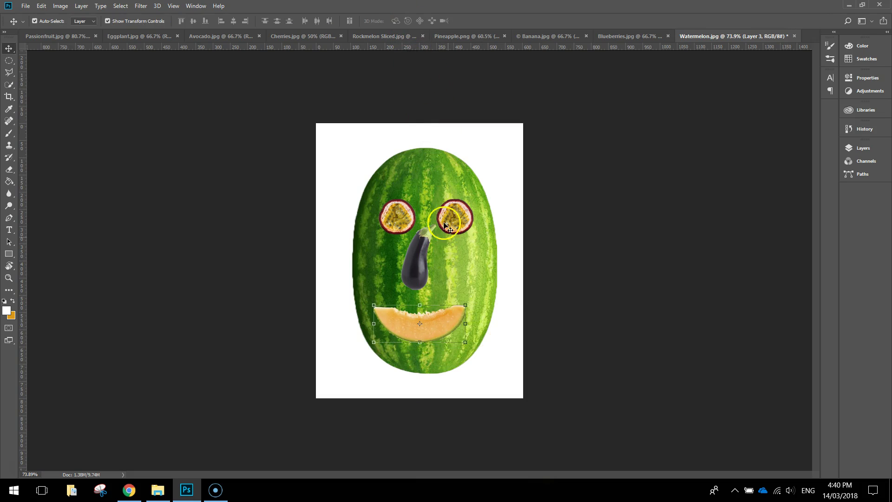
# - Nudge the eggplant nose down slightly and deselect the layers
pyautogui.scroll(3, 444, 323)
pyautogui.moveTo(417, 273); pyautogui.dragTo(418, 278)
pyautogui.click(436, 340)
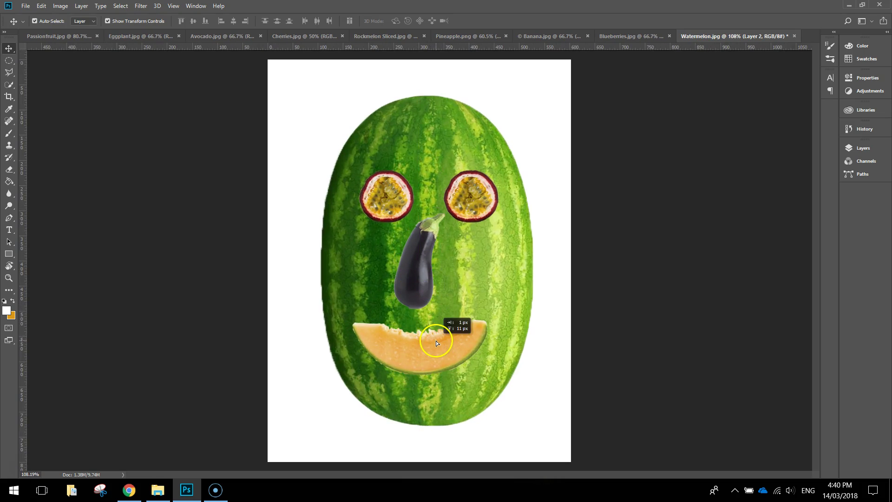
pyautogui.click(424, 291)
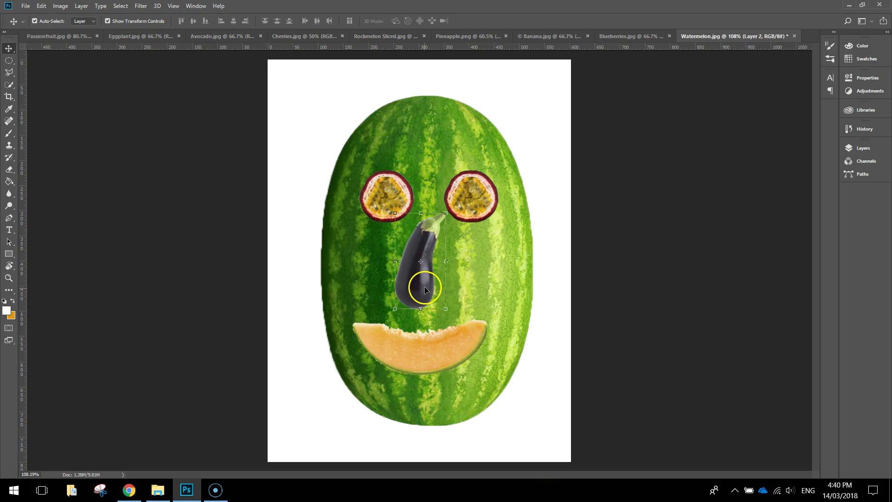
pyautogui.click(612, 235)
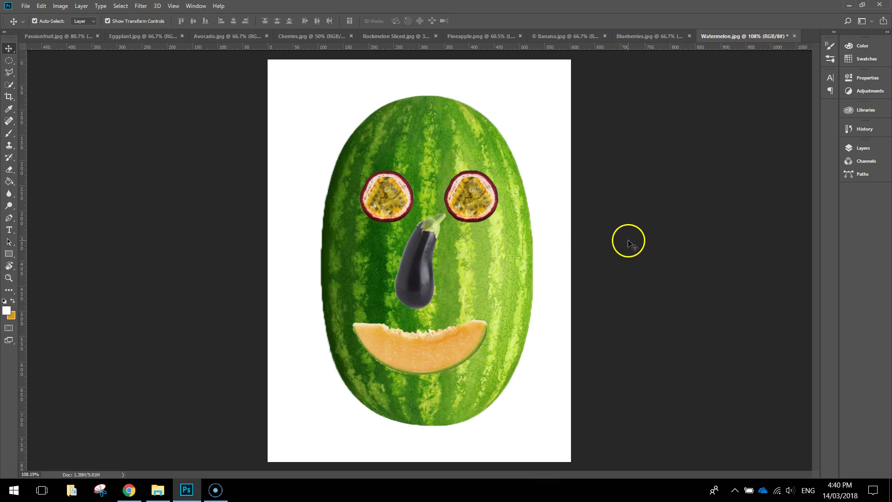
# - Quick-select the right-hand blueberry in Blueberries.jpg and paste it into the watermelon face
pyautogui.click(625, 36)
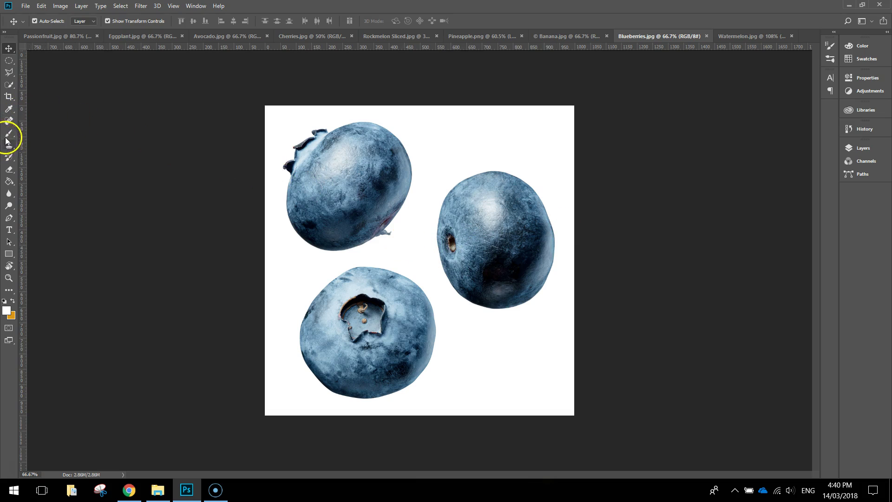
pyautogui.click(10, 85)
pyautogui.moveTo(458, 200)
pyautogui.mouseDown()
pyautogui.moveTo(493, 247)
pyautogui.moveTo(500, 241)
pyautogui.moveTo(502, 257)
pyautogui.moveTo(515, 256)
pyautogui.mouseUp()
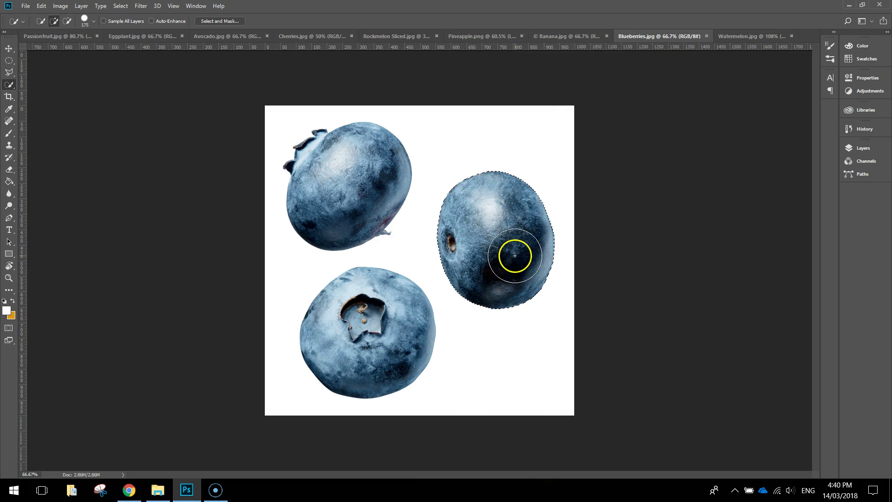
pyautogui.click(736, 36)
pyautogui.hotkey('ctrl', 'v')
# - Shrink the blueberry to pupil size in the left eye, then Alt-drag a copy into the right eye
pyautogui.click(10, 51)
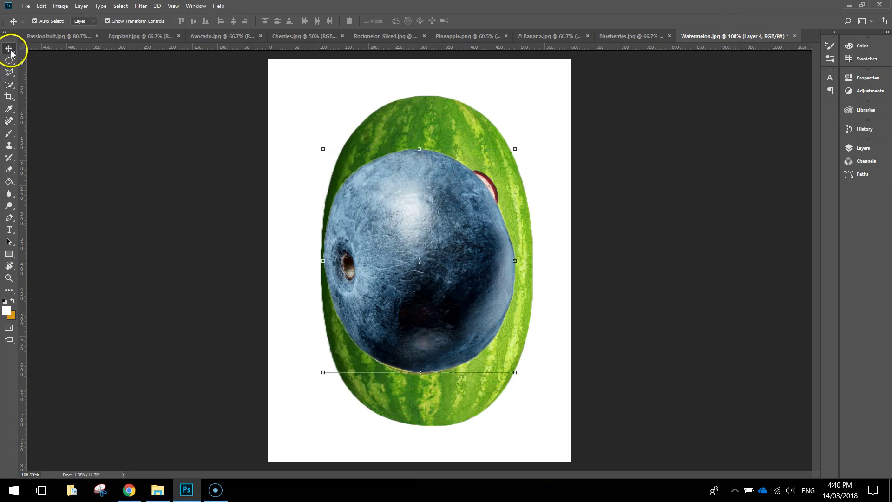
pyautogui.moveTo(515, 373); pyautogui.dragTo(392, 213)
pyautogui.click(410, 20)
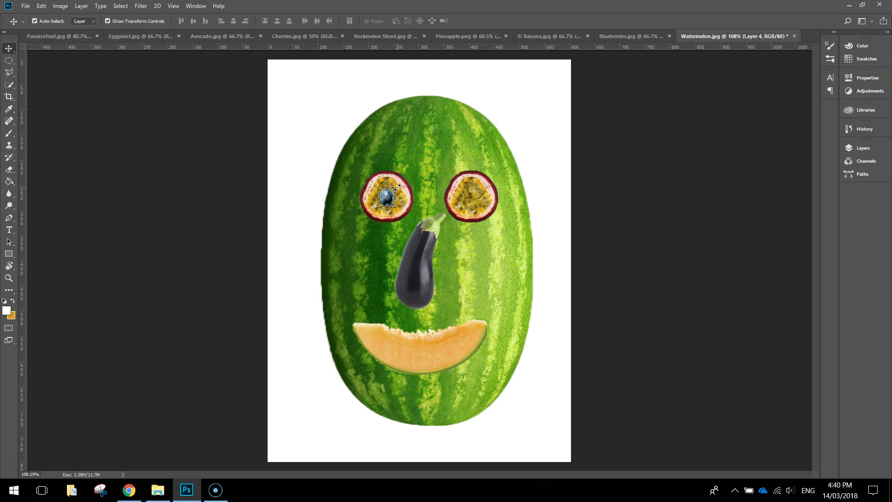
pyautogui.moveTo(398, 187); pyautogui.dragTo(474, 192)
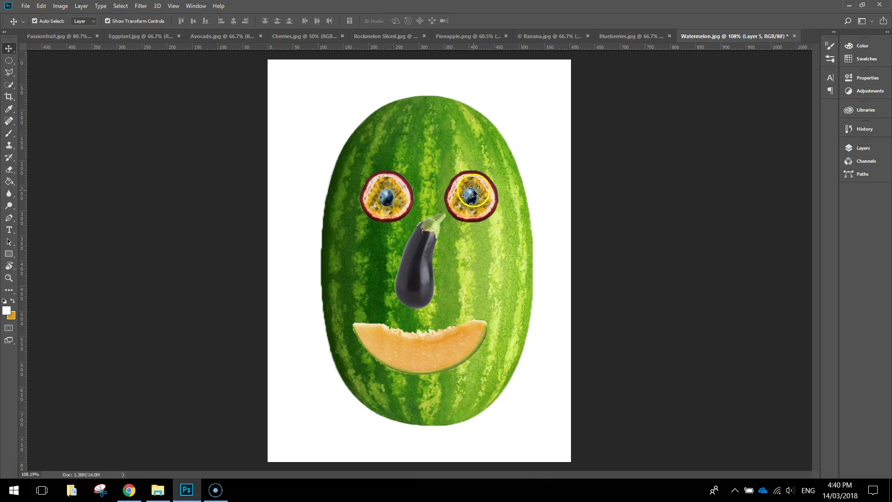
pyautogui.click(588, 196)
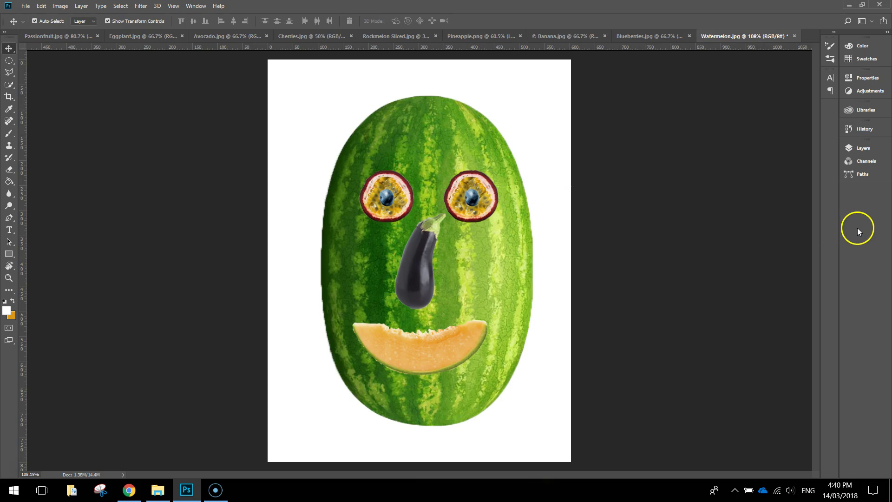
# - Quick-select the whole banana in Banana.jpg and paste it into the watermelon face
pyautogui.click(550, 37)
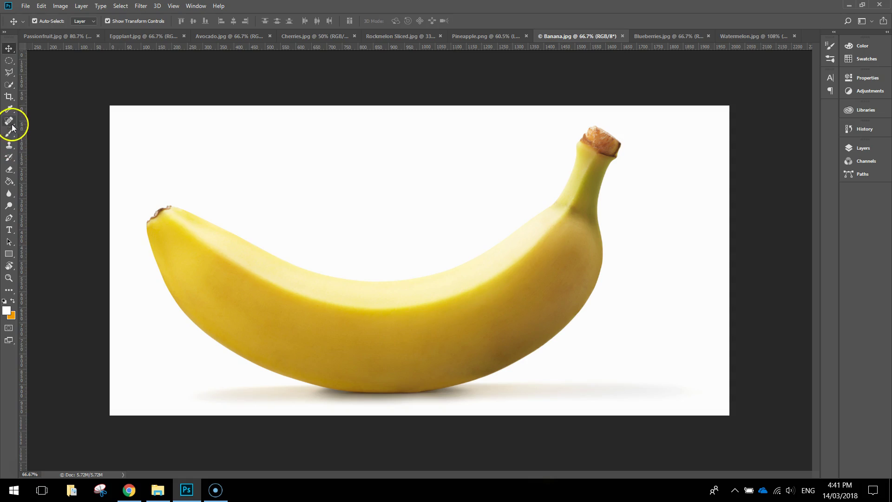
pyautogui.click(8, 84)
pyautogui.press('[')
pyautogui.press('[')
pyautogui.moveTo(175, 233)
pyautogui.mouseDown()
pyautogui.moveTo(197, 264)
pyautogui.moveTo(243, 291)
pyautogui.moveTo(373, 308)
pyautogui.moveTo(469, 308)
pyautogui.moveTo(522, 282)
pyautogui.moveTo(542, 285)
pyautogui.moveTo(566, 237)
pyautogui.moveTo(458, 355)
pyautogui.mouseUp()
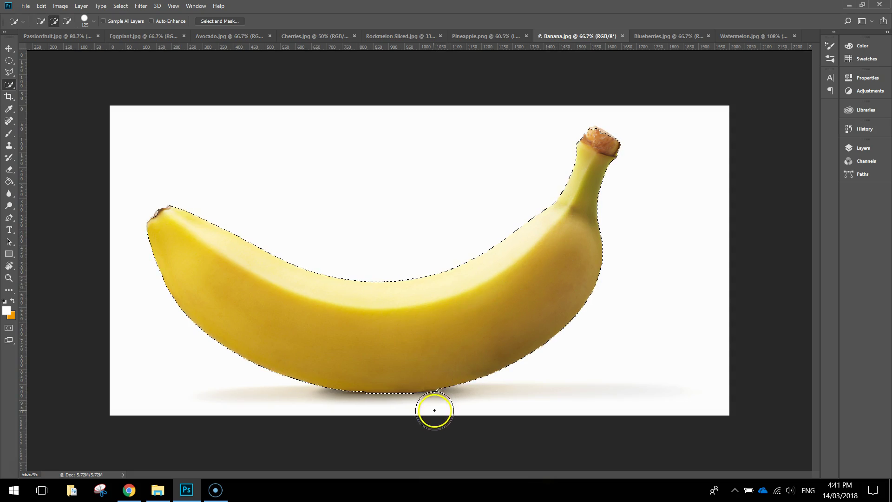
pyautogui.click(66, 21)
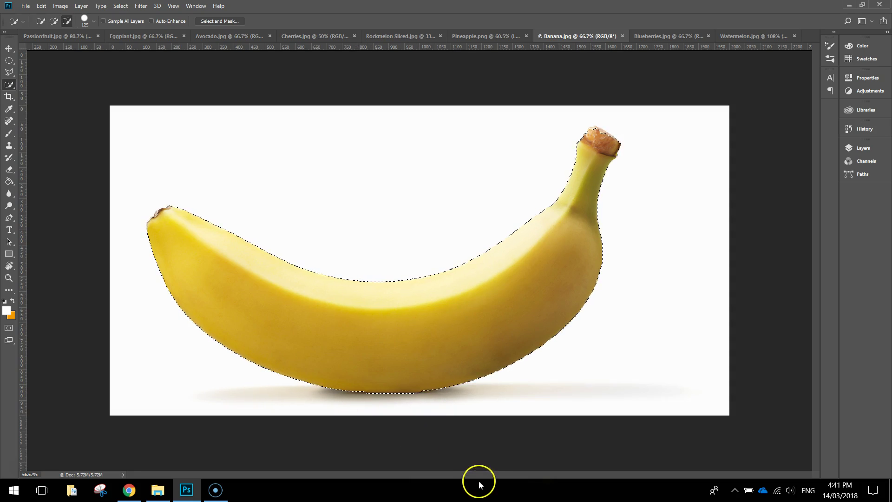
pyautogui.click(741, 36)
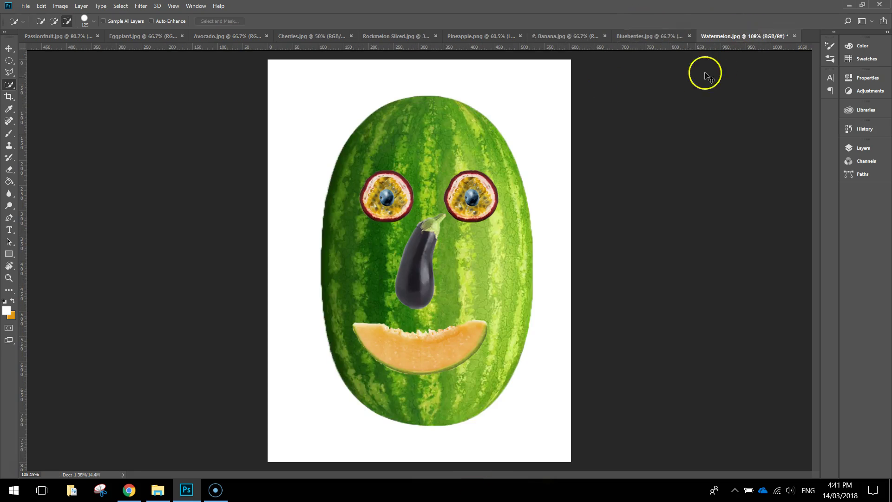
pyautogui.hotkey('ctrl', 'v')
# - Shrink the banana, rotate it about -173° and place it above the left eye
pyautogui.click(8, 48)
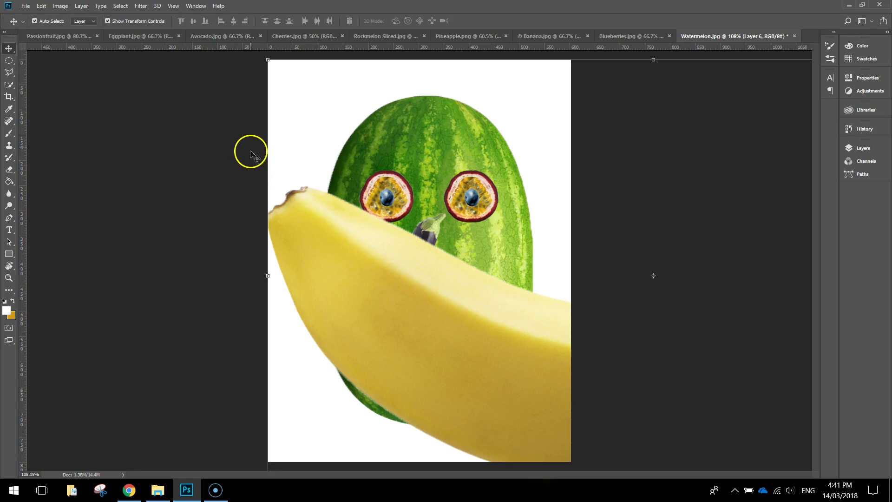
pyautogui.moveTo(268, 59); pyautogui.dragTo(376, 158)
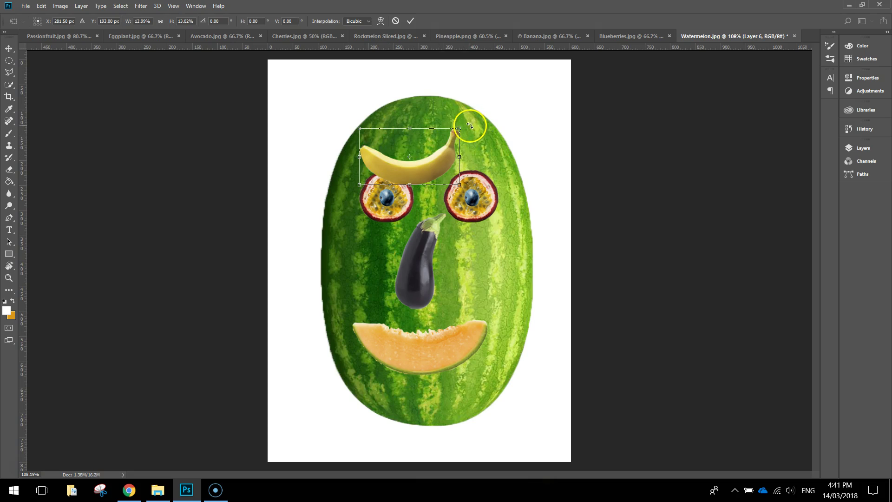
pyautogui.moveTo(462, 126); pyautogui.dragTo(453, 132)
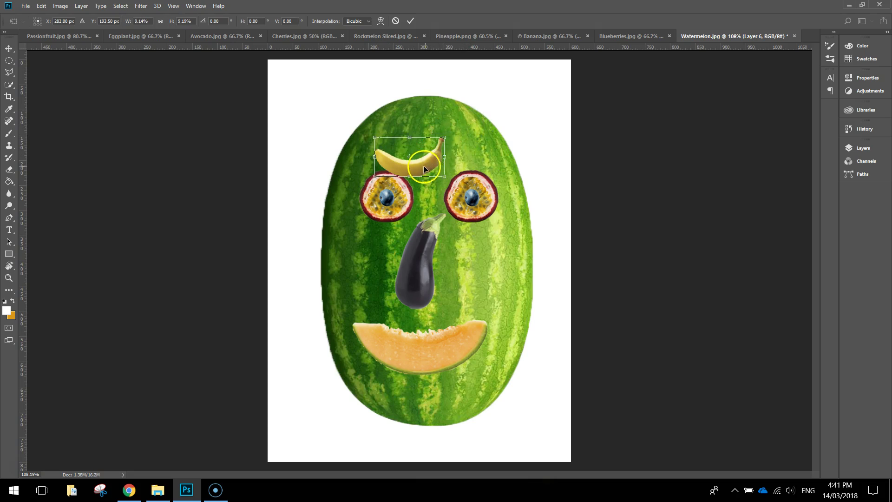
pyautogui.moveTo(423, 158); pyautogui.dragTo(417, 151)
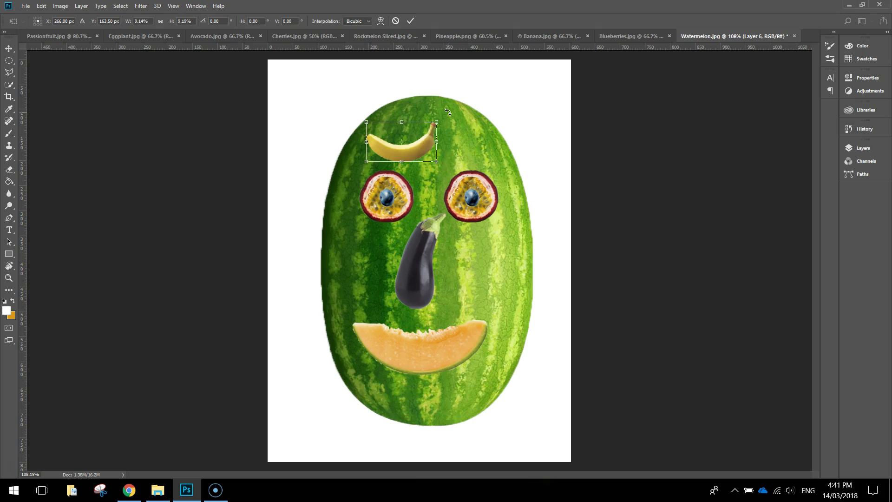
pyautogui.moveTo(445, 114); pyautogui.dragTo(308, 188)
pyautogui.moveTo(435, 138); pyautogui.dragTo(411, 144)
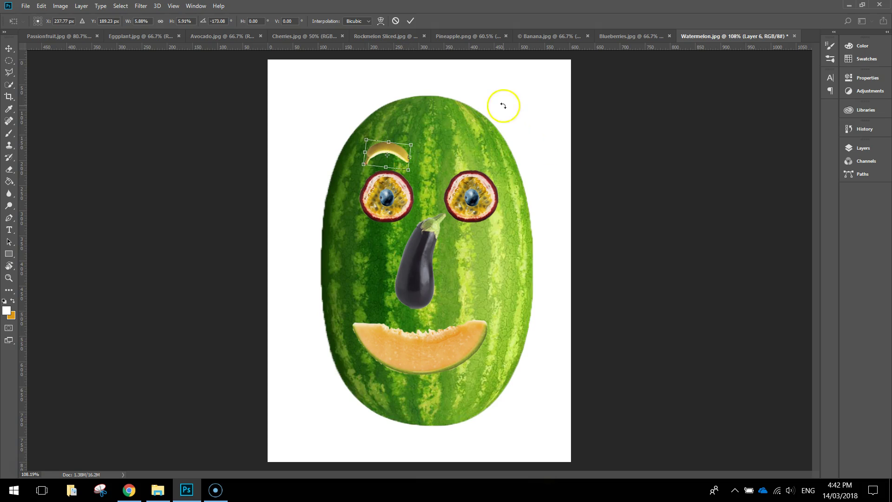
pyautogui.click(412, 21)
pyautogui.click(609, 166)
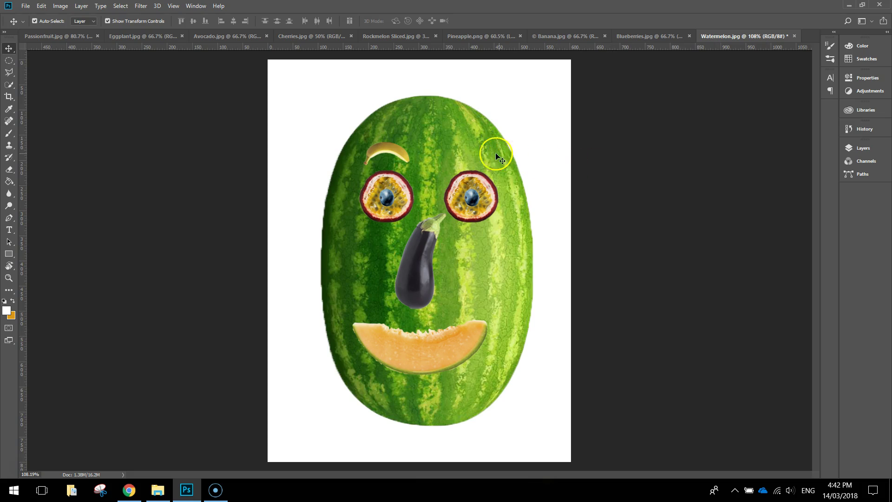
# - Alt-drag a copy of the banana eyebrow above the right eye and flip it horizontally
pyautogui.click(401, 151)
pyautogui.moveTo(400, 150); pyautogui.dragTo(480, 157)
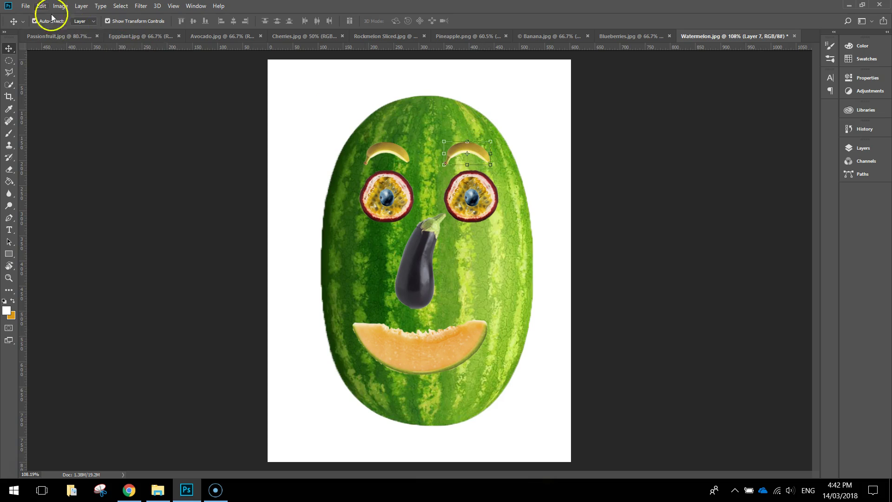
pyautogui.click(40, 6)
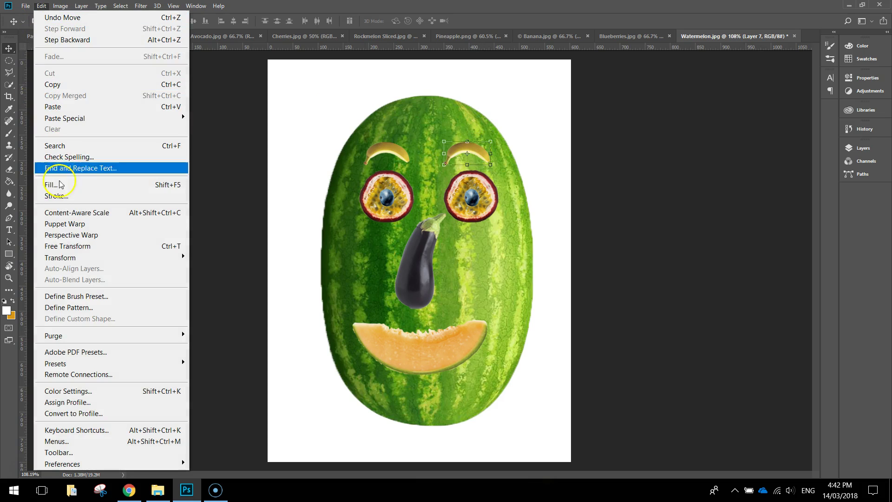
pyautogui.moveTo(76, 258)
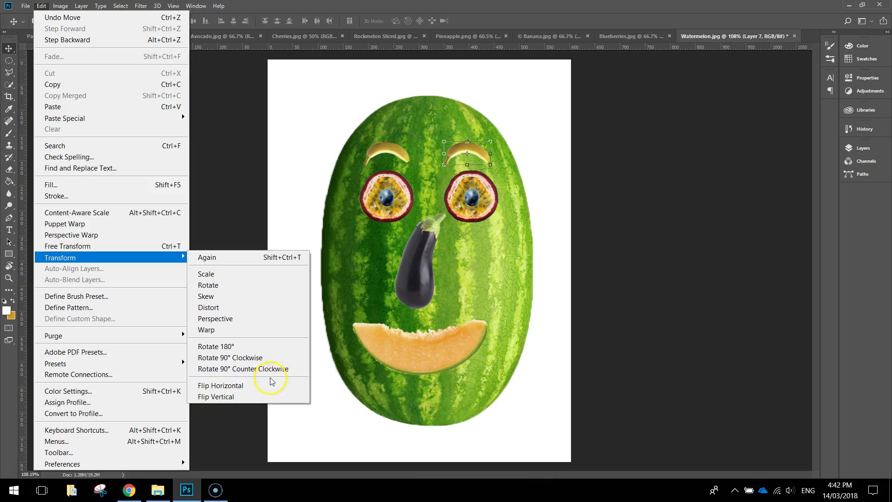
pyautogui.click(299, 386)
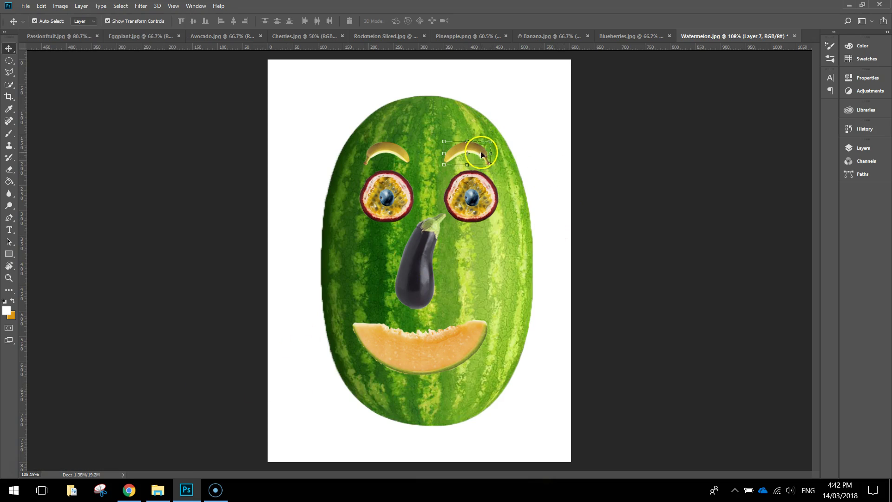
pyautogui.moveTo(481, 150); pyautogui.dragTo(481, 150)
pyautogui.click(587, 161)
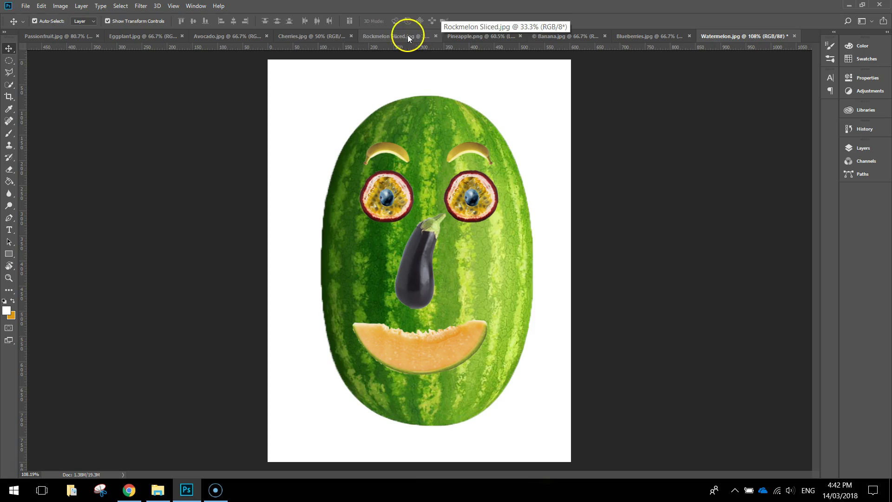
# - Quick-select the right avocado half and paste it into the watermelon face
pyautogui.click(224, 37)
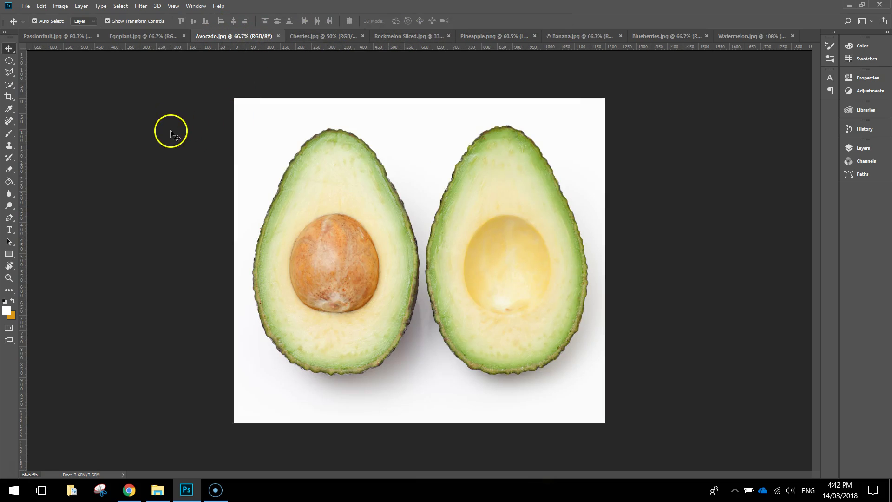
pyautogui.click(9, 84)
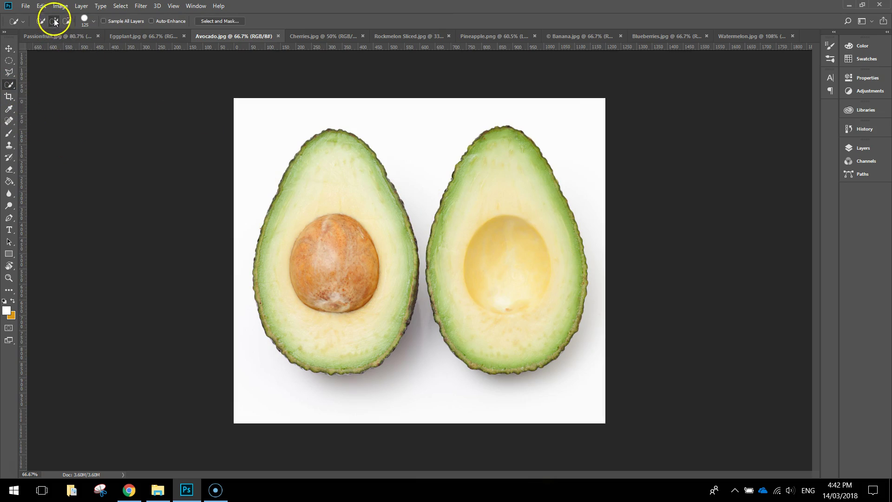
pyautogui.moveTo(498, 233); pyautogui.dragTo(494, 261)
pyautogui.click(667, 38)
pyautogui.click(723, 36)
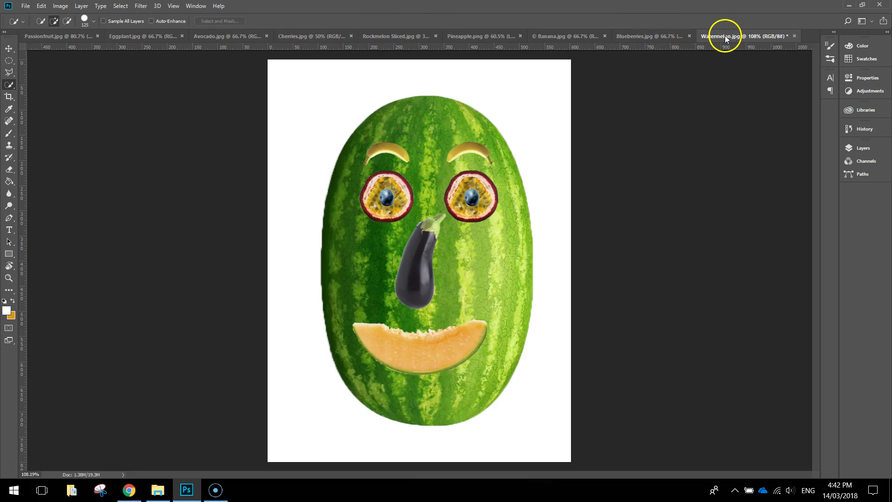
pyautogui.hotkey('ctrl', 'v')
# - Shrink and rotate the avocado half, placing it against the watermelon's left edge
pyautogui.click(9, 48)
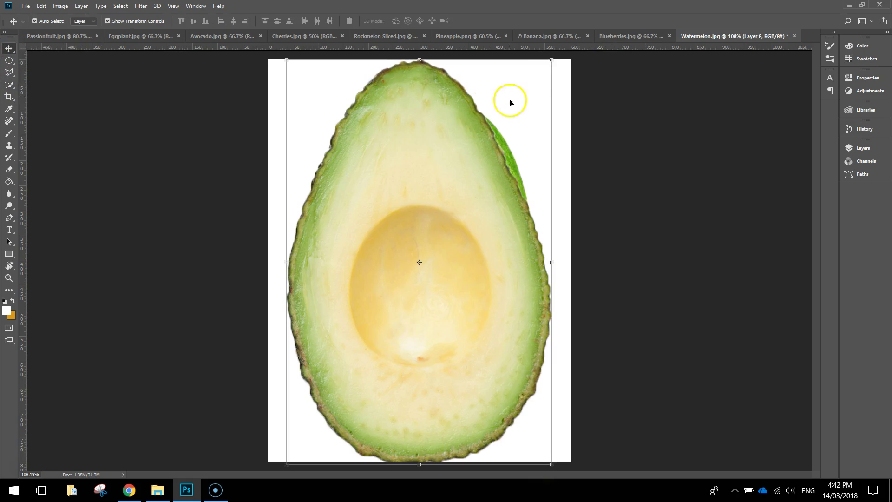
pyautogui.moveTo(552, 59); pyautogui.dragTo(343, 378)
pyautogui.moveTo(450, 215); pyautogui.dragTo(352, 166)
pyautogui.moveTo(382, 130); pyautogui.dragTo(341, 193)
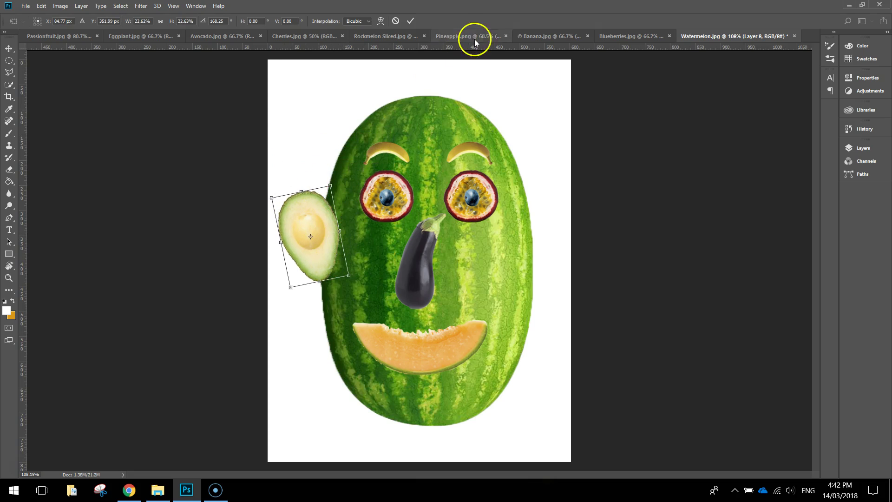
pyautogui.click(411, 21)
pyautogui.click(671, 173)
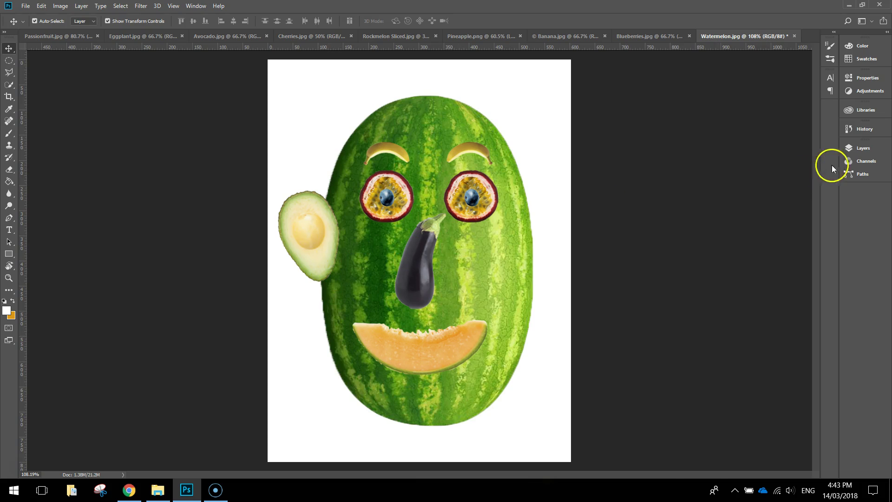
pyautogui.click(864, 148)
# - Rename the avocado layer to 'Avo'
pyautogui.moveTo(768, 142); pyautogui.dragTo(753, 60)
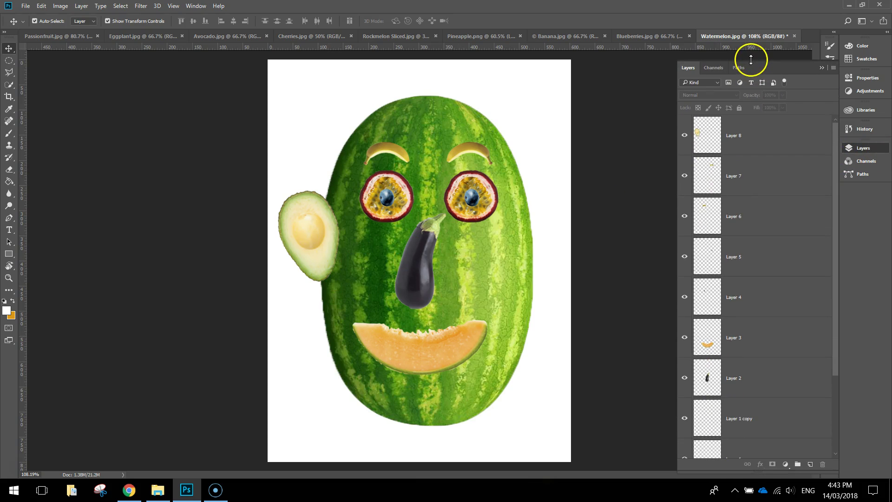
pyautogui.click(325, 226)
pyautogui.moveTo(321, 235); pyautogui.dragTo(306, 218)
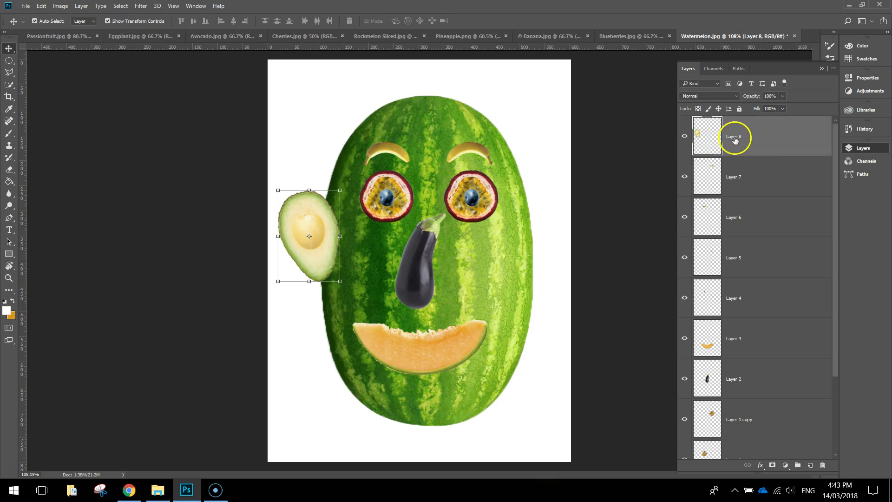
pyautogui.click(803, 165)
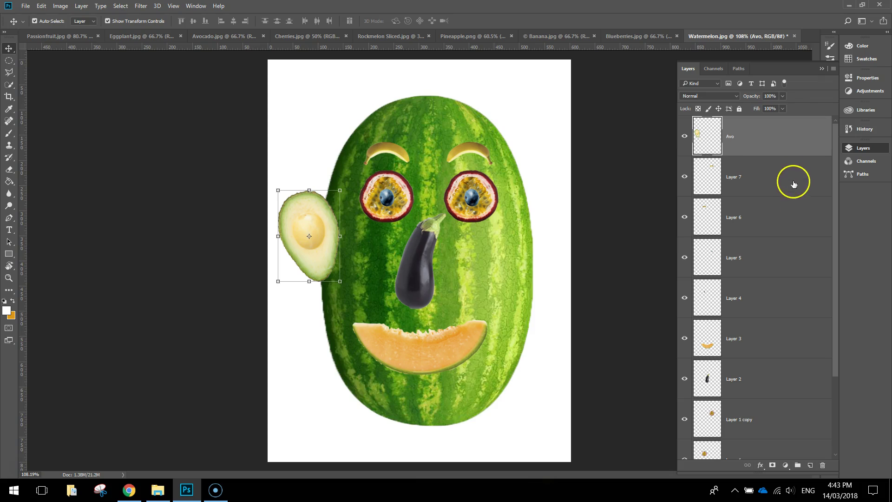
# - Move the Avo layer below the Watermelon layer and undo the accidental moves
pyautogui.moveTo(765, 137); pyautogui.dragTo(768, 412)
pyautogui.click(767, 357)
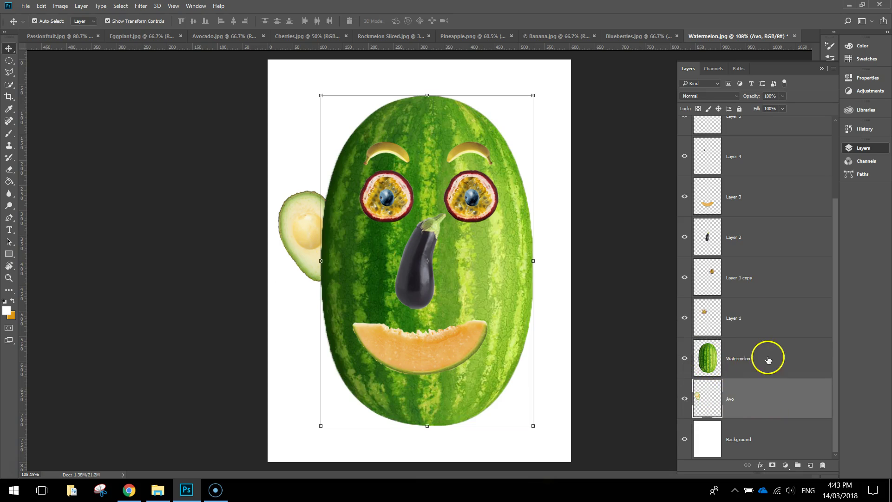
pyautogui.click(767, 396)
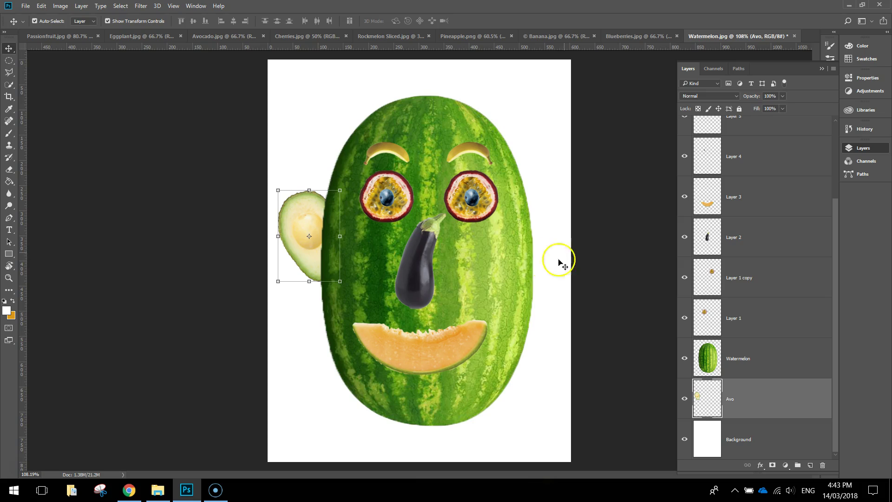
pyautogui.click(288, 140)
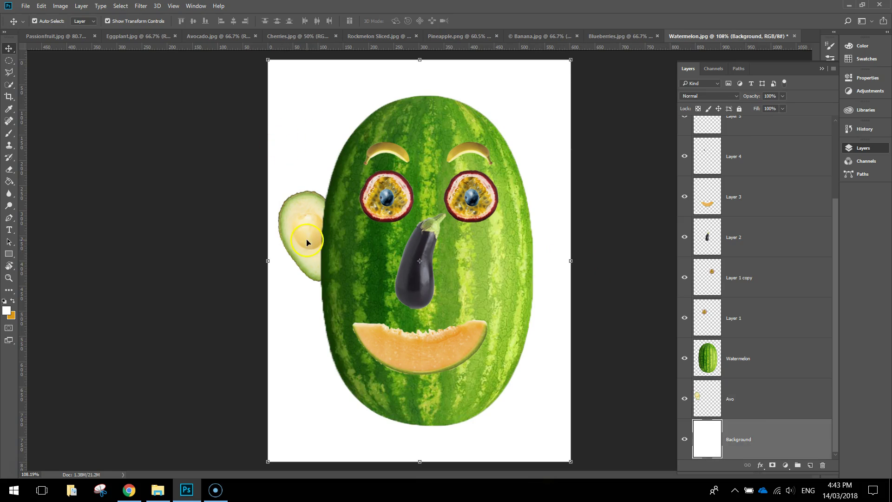
pyautogui.click(299, 218)
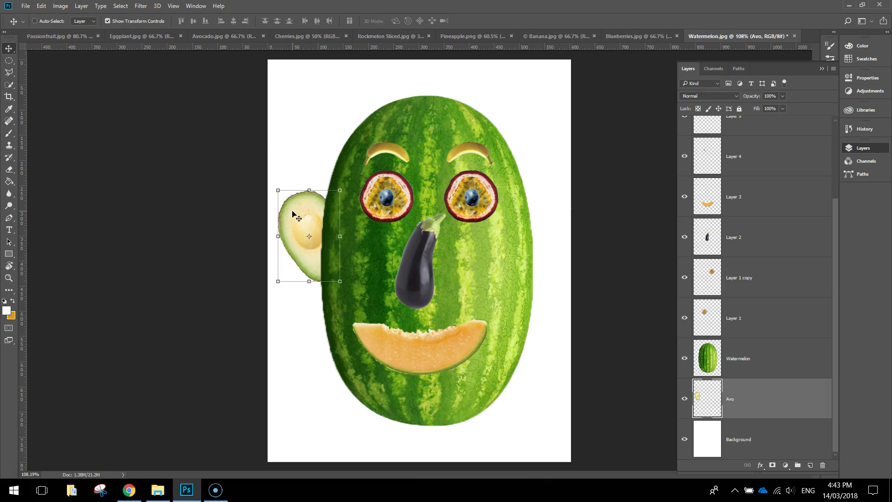
pyautogui.moveTo(446, 253); pyautogui.dragTo(562, 247)
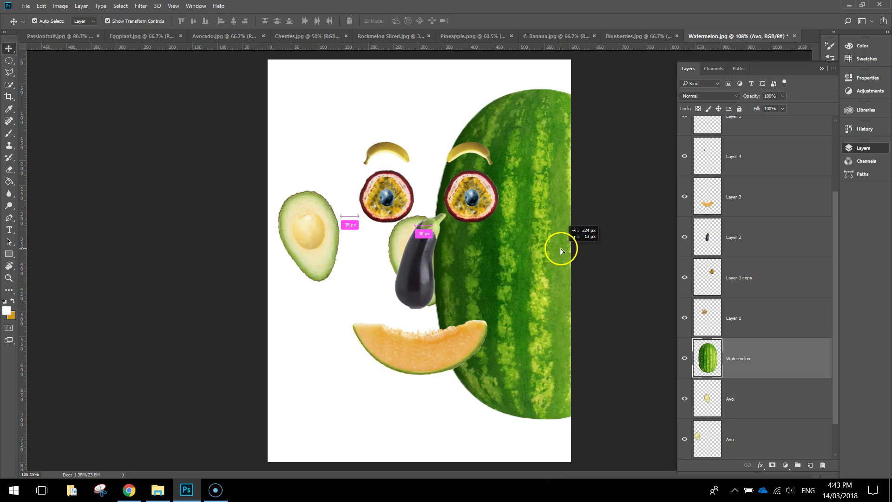
pyautogui.hotkey('ctrl', 'z')
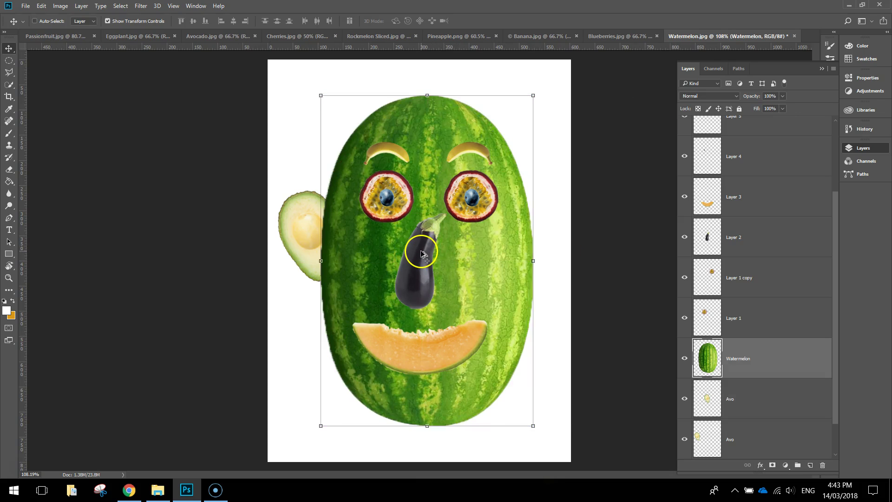
pyautogui.hotkey('ctrl', 'alt', 'z')
pyautogui.hotkey('ctrl', 'alt', 'z')
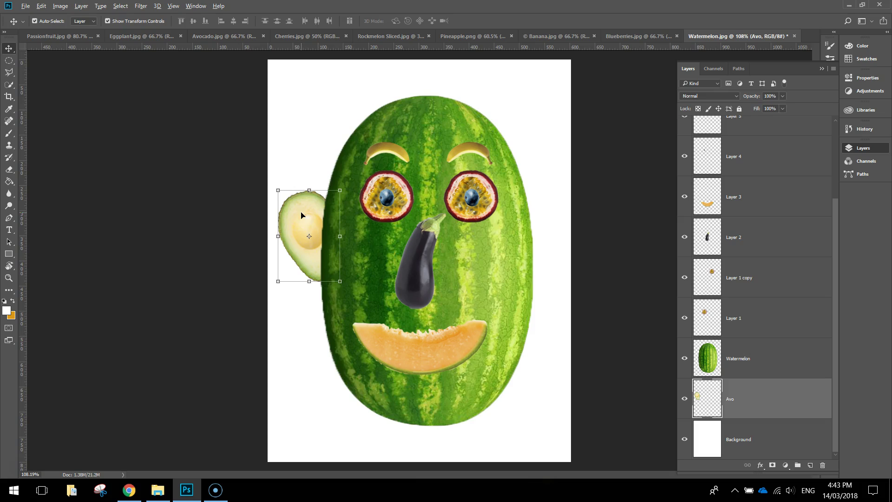
# - Alt-drag a copy of the avocado to the right edge and flip it horizontally
pyautogui.moveTo(303, 209); pyautogui.dragTo(534, 217)
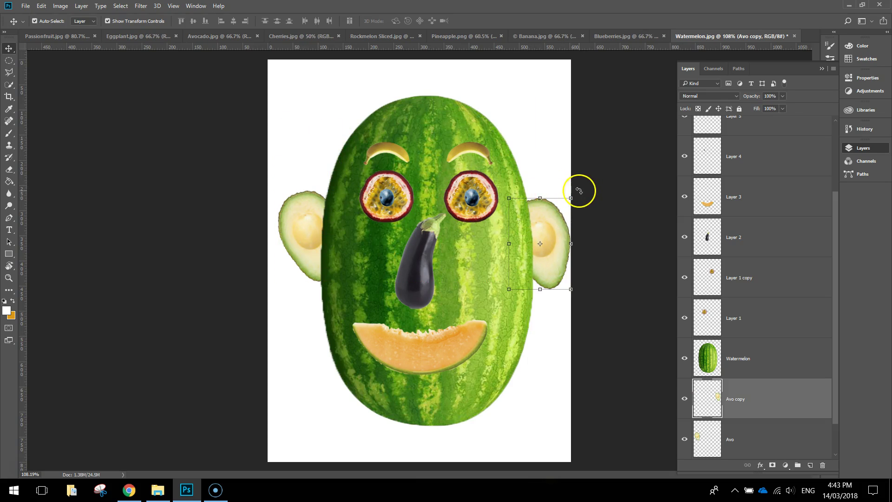
pyautogui.click(42, 5)
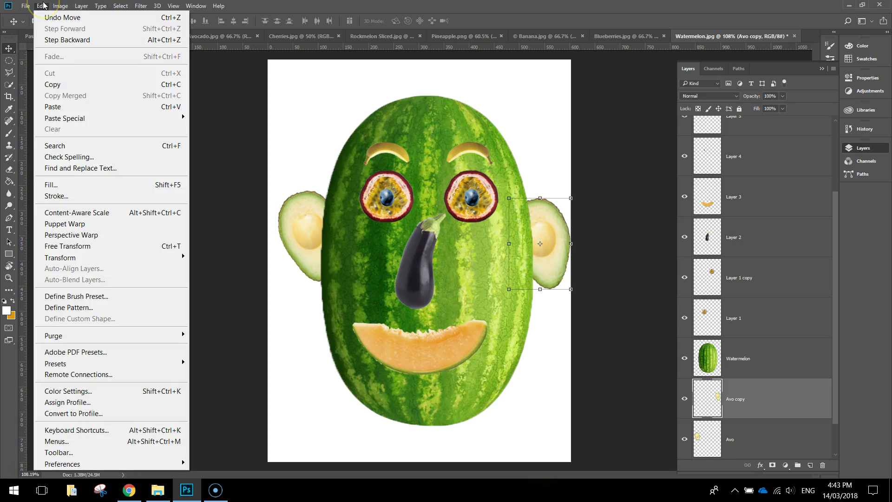
pyautogui.moveTo(88, 258)
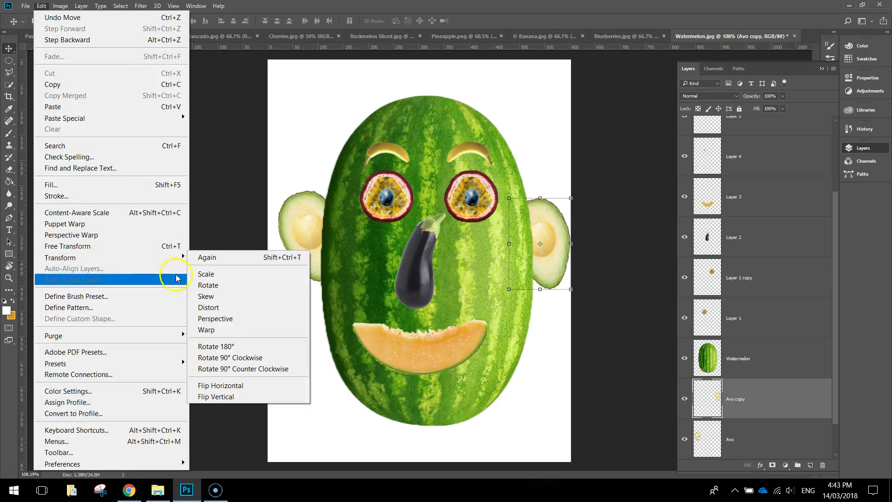
pyautogui.click(251, 386)
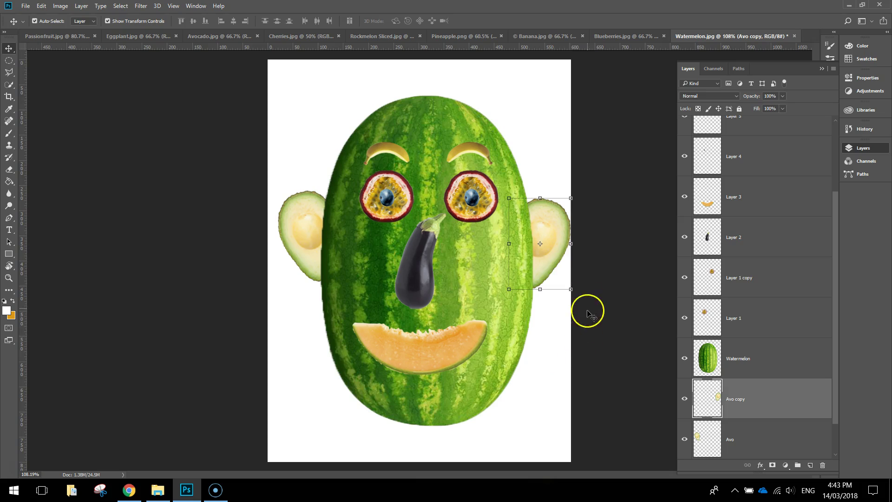
# - Raise the right avocado ear to match the left and fine-tune it with arrow keys
pyautogui.moveTo(568, 263); pyautogui.dragTo(555, 260)
pyautogui.click(640, 235)
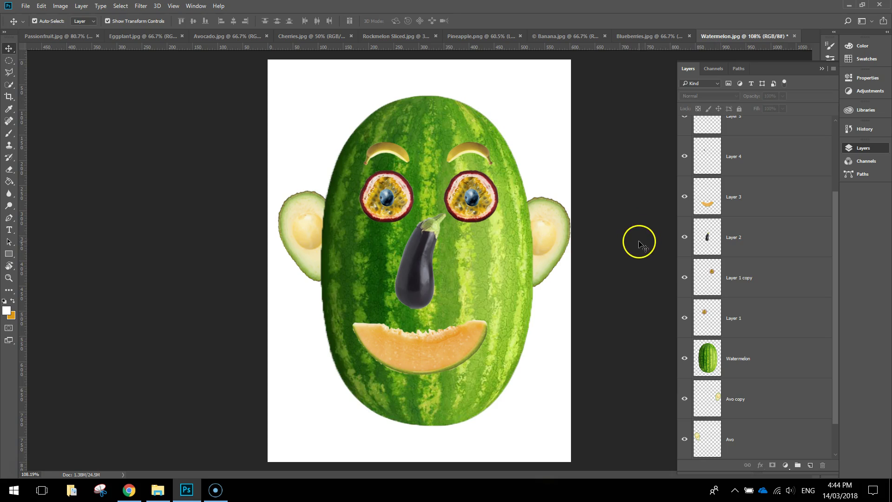
pyautogui.click(549, 253)
pyautogui.press('Right')
pyautogui.press('Right')
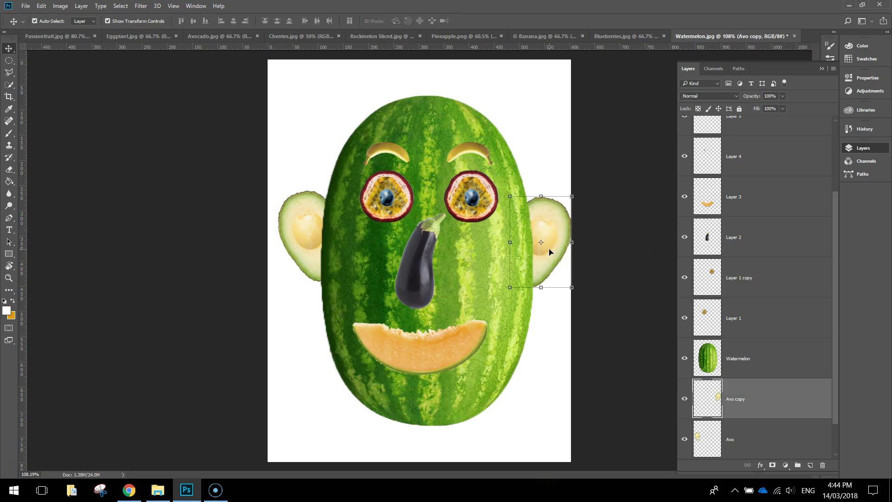
pyautogui.press('Left')
pyautogui.press('Left')
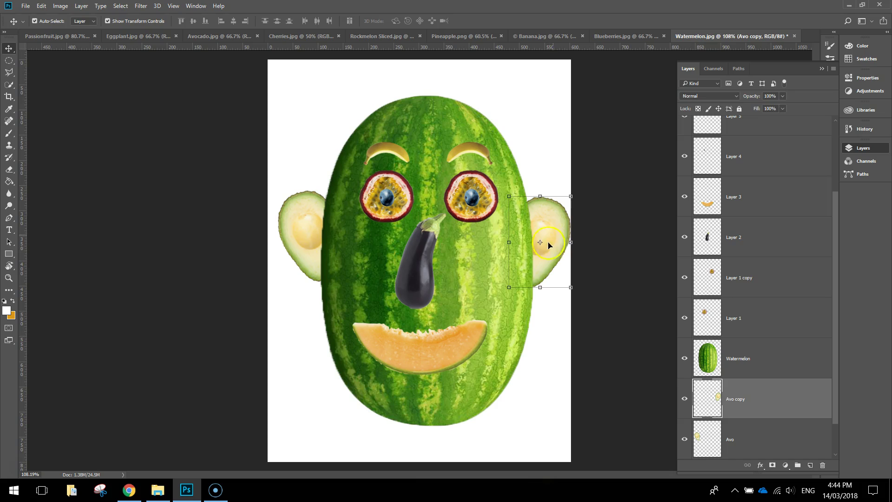
pyautogui.click(603, 173)
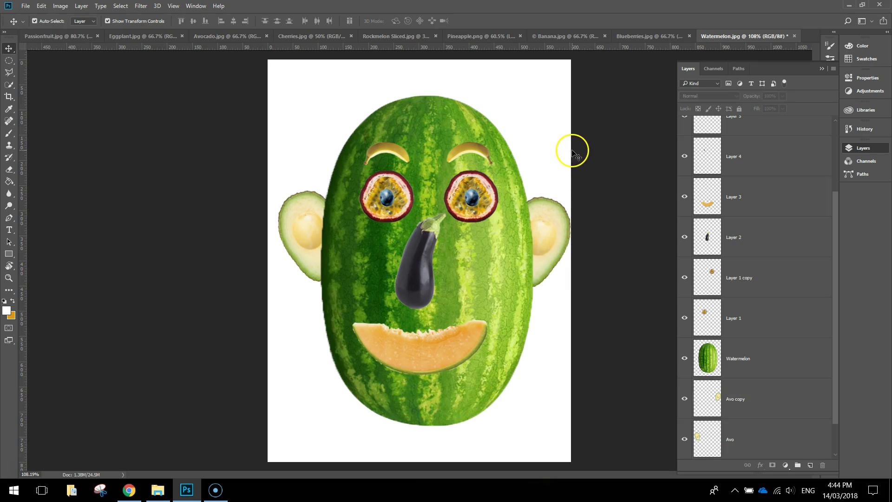
# - Quick-select the left cherry and its stem in Cherries.jpg, then return to Watermelon.jpg
pyautogui.click(308, 36)
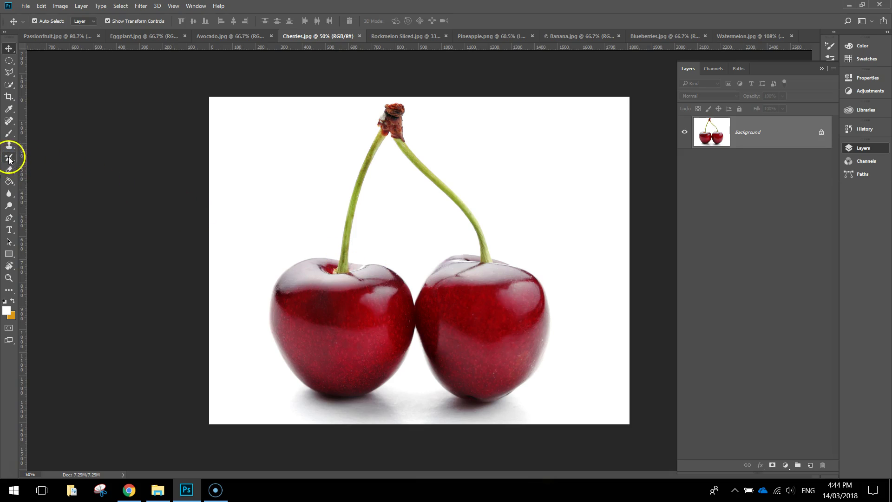
pyautogui.click(10, 86)
pyautogui.moveTo(399, 311); pyautogui.dragTo(336, 299)
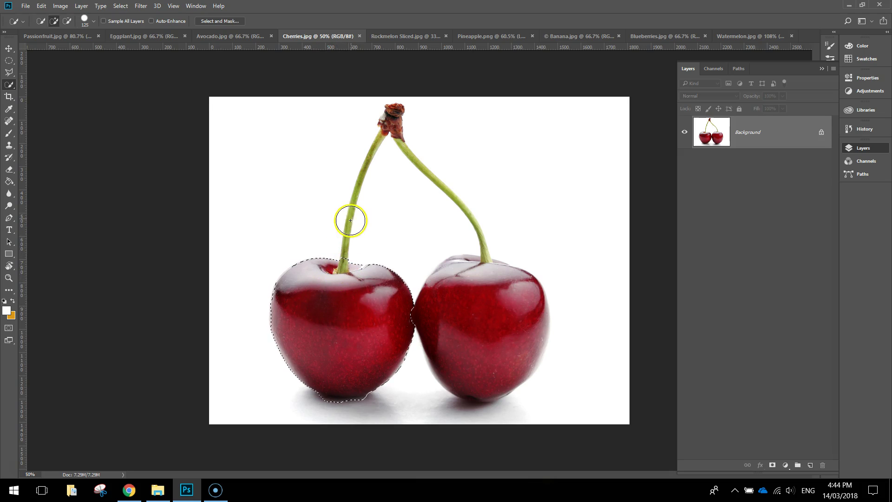
pyautogui.press('[')
pyautogui.press('[')
pyautogui.press('[')
pyautogui.press('[')
pyautogui.press('[')
pyautogui.press('[')
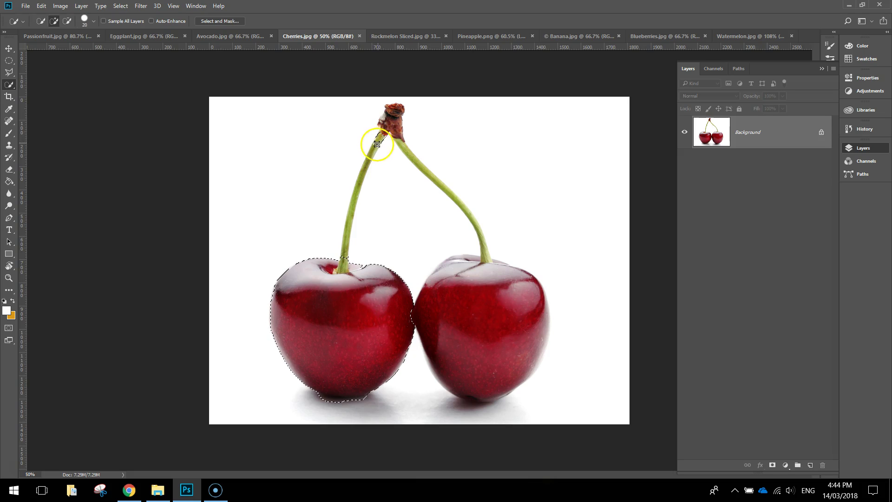
pyautogui.moveTo(367, 166); pyautogui.dragTo(360, 182)
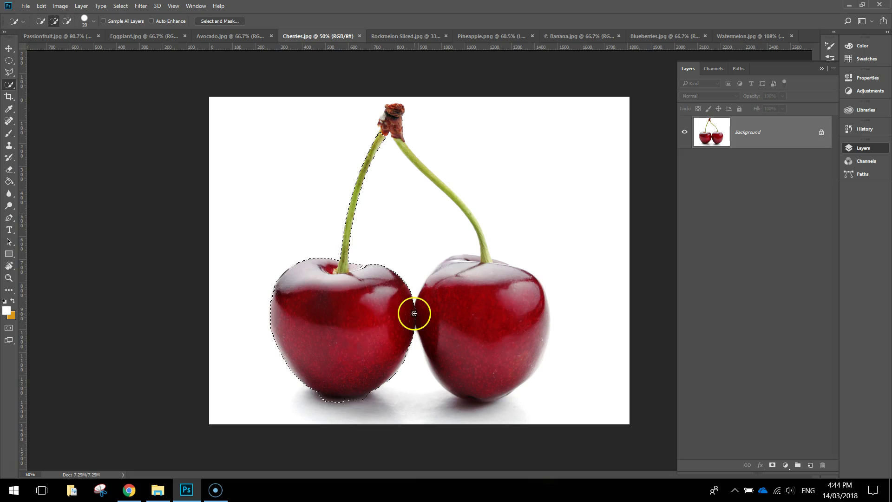
pyautogui.click(67, 21)
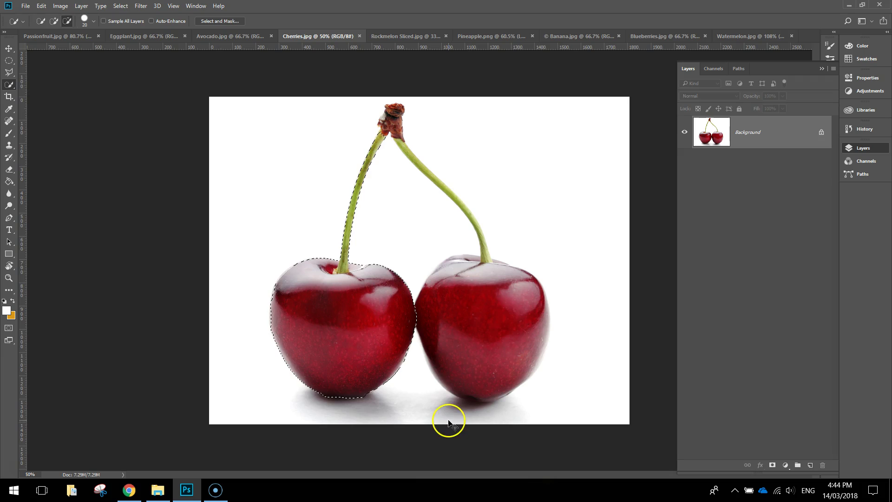
pyautogui.click(741, 36)
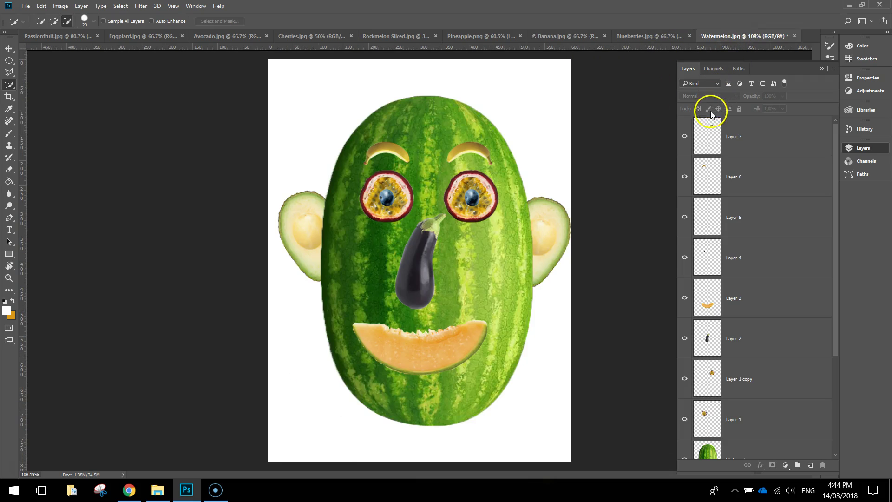
# - Paste the cherry, scale it to about 30% and place it below the left ear
pyautogui.hotkey('ctrl', 'v')
pyautogui.hotkey('ctrl', 't')
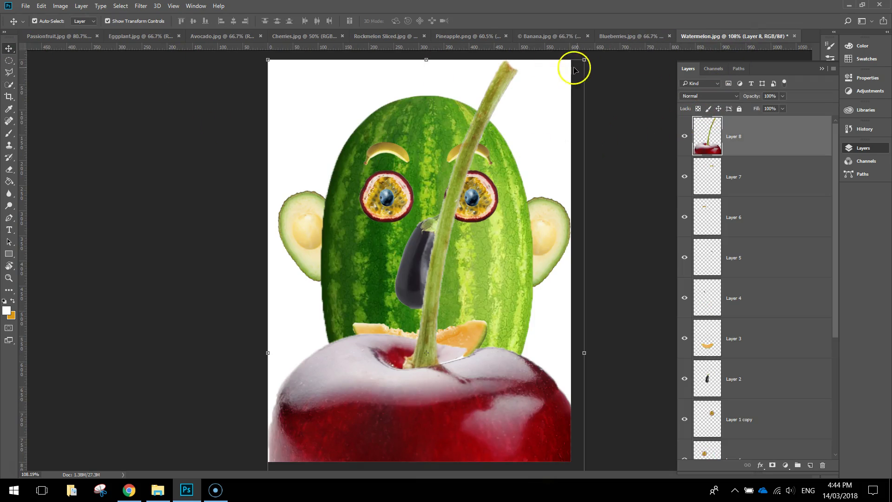
pyautogui.moveTo(564, 99); pyautogui.dragTo(413, 316)
pyautogui.moveTo(426, 370); pyautogui.dragTo(311, 306)
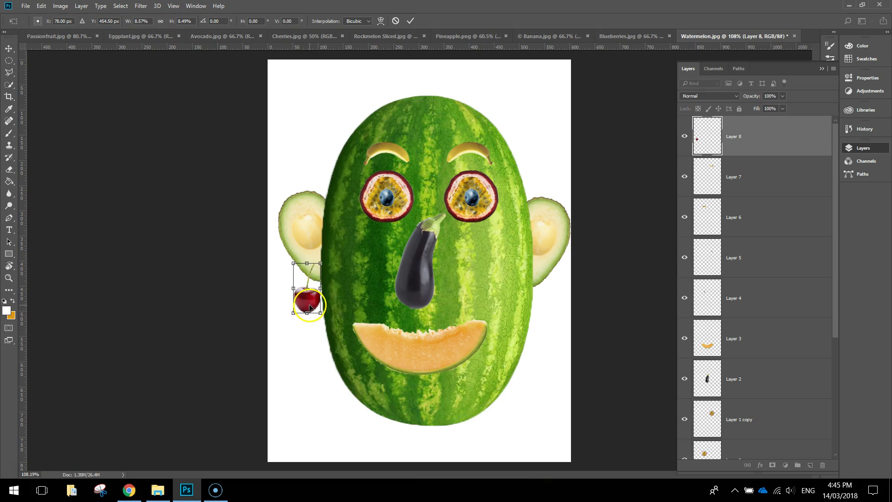
pyautogui.press('Return')
# - Copy the cherry to the right ear, flip it horizontally and nudge it slightly lower
pyautogui.moveTo(312, 304); pyautogui.dragTo(547, 303)
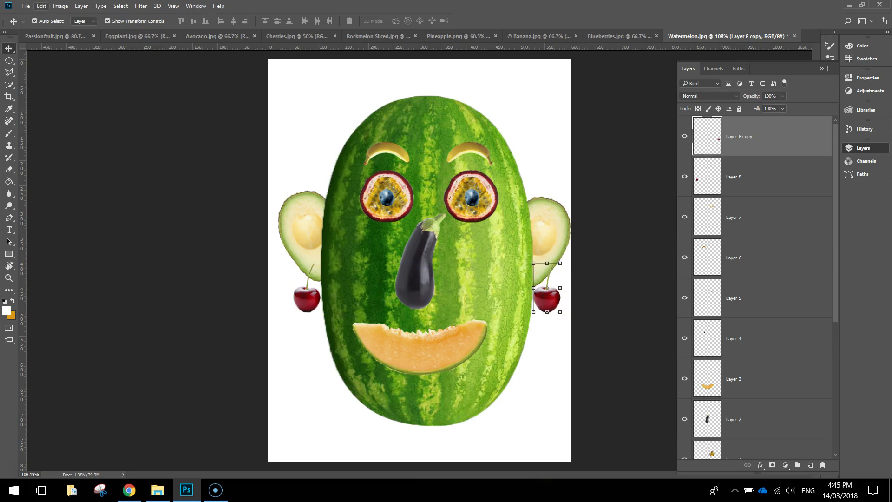
pyautogui.click(42, 6)
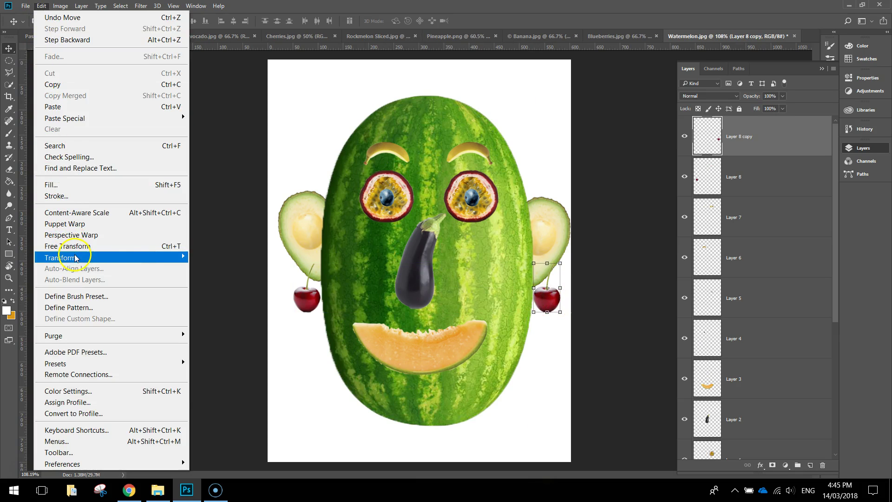
pyautogui.moveTo(76, 258)
pyautogui.click(255, 386)
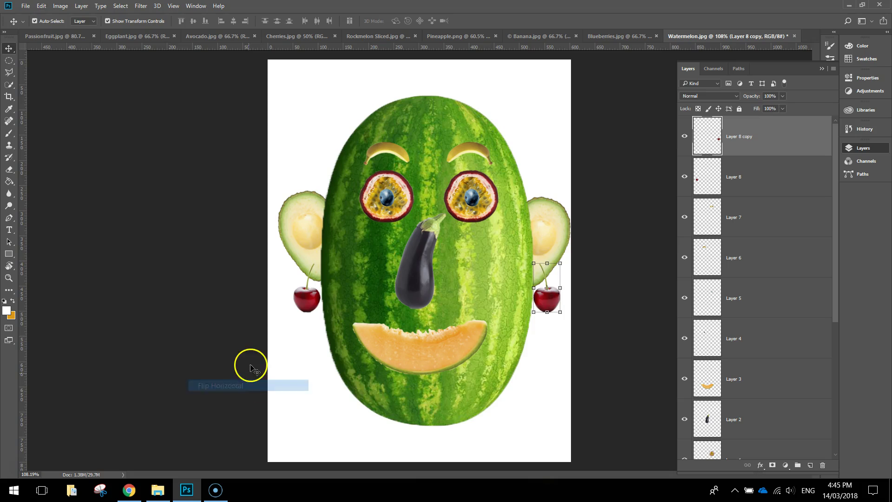
pyautogui.moveTo(555, 310); pyautogui.dragTo(555, 317)
pyautogui.click(558, 383)
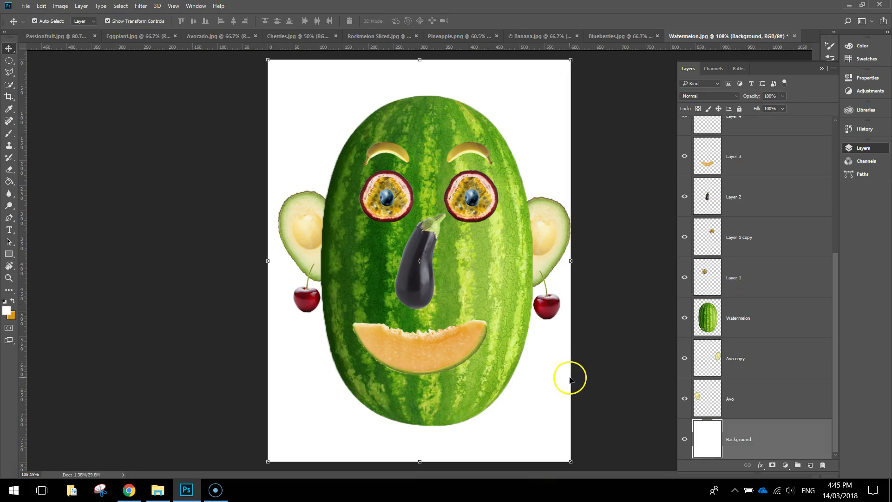
pyautogui.click(635, 396)
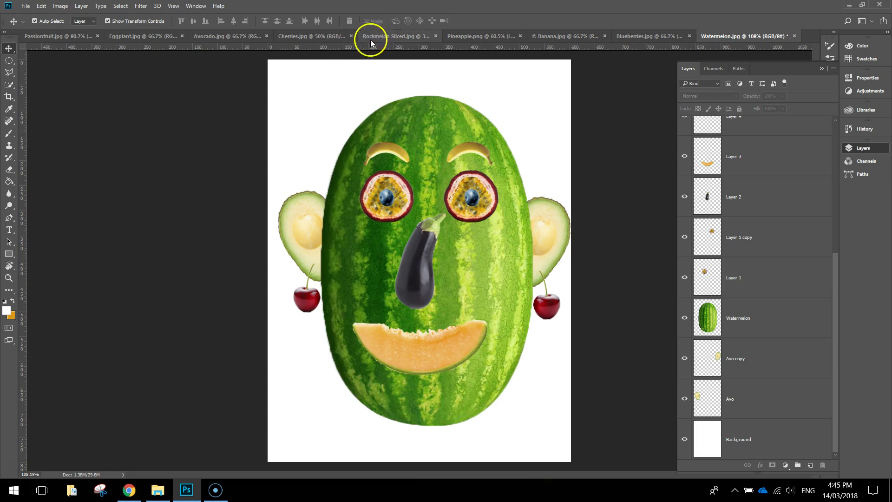
# - In Pineapple.png, select the leafy crown on Layer 0 with Quick Selection in Add mode
pyautogui.click(462, 36)
pyautogui.click(597, 152)
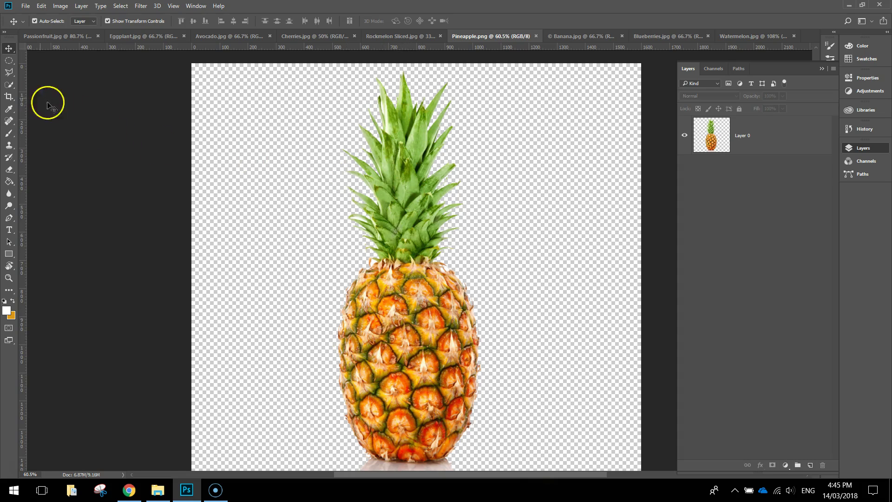
pyautogui.click(9, 85)
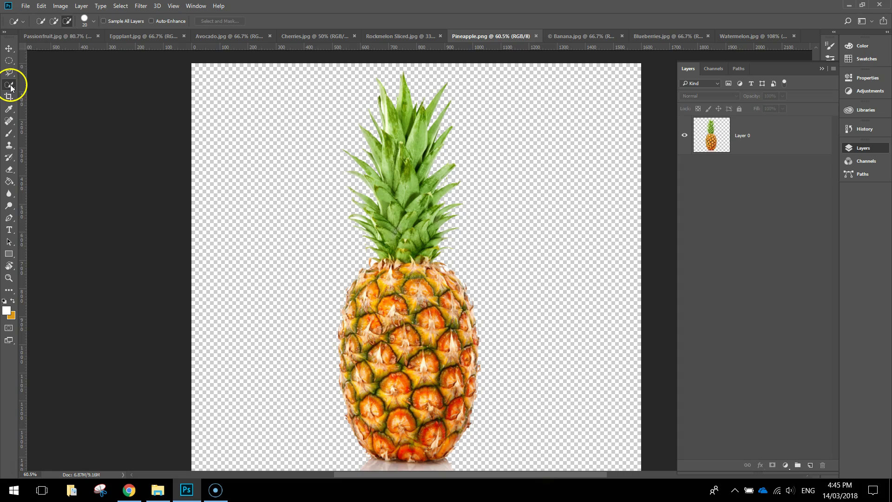
pyautogui.click(54, 22)
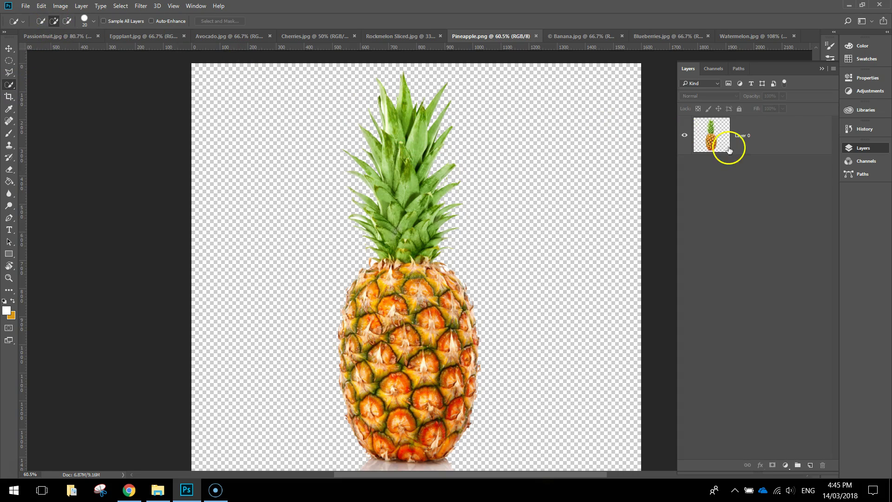
pyautogui.click(728, 149)
pyautogui.moveTo(397, 125)
pyautogui.mouseDown()
pyautogui.moveTo(399, 224)
pyautogui.moveTo(380, 184)
pyautogui.moveTo(388, 240)
pyautogui.moveTo(363, 213)
pyautogui.moveTo(387, 248)
pyautogui.moveTo(430, 249)
pyautogui.moveTo(448, 202)
pyautogui.moveTo(433, 170)
pyautogui.moveTo(434, 116)
pyautogui.moveTo(404, 140)
pyautogui.moveTo(426, 107)
pyautogui.moveTo(386, 82)
pyautogui.moveTo(390, 134)
pyautogui.moveTo(378, 111)
pyautogui.moveTo(370, 149)
pyautogui.mouseUp()
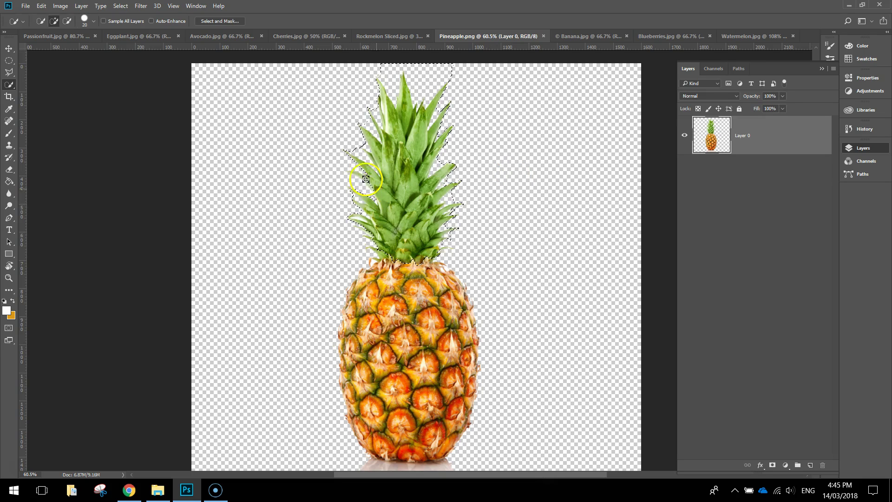
pyautogui.moveTo(408, 235)
pyautogui.mouseDown()
pyautogui.moveTo(369, 229)
pyautogui.moveTo(379, 252)
pyautogui.moveTo(353, 216)
pyautogui.moveTo(429, 231)
pyautogui.moveTo(414, 187)
pyautogui.moveTo(474, 205)
pyautogui.mouseUp()
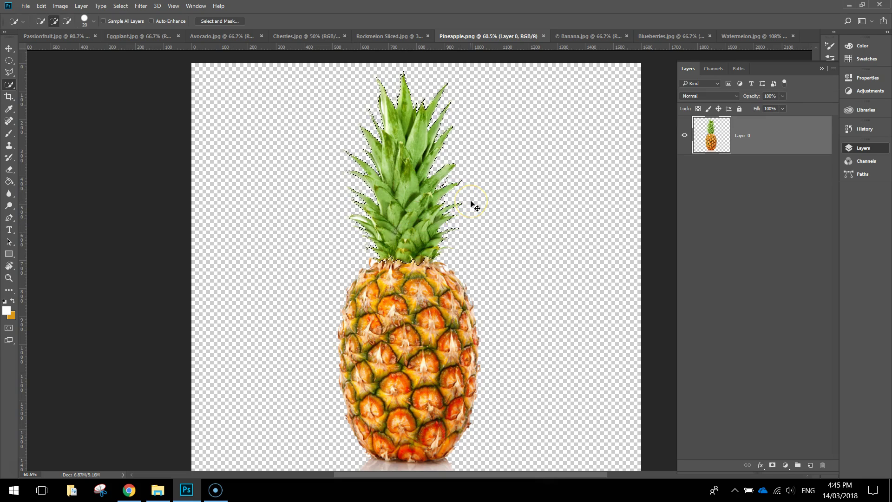
pyautogui.click(743, 35)
# - Paste the pineapple crown and try scaling and positioning it, then cancel and delete the layer
pyautogui.hotkey('ctrl', 'v')
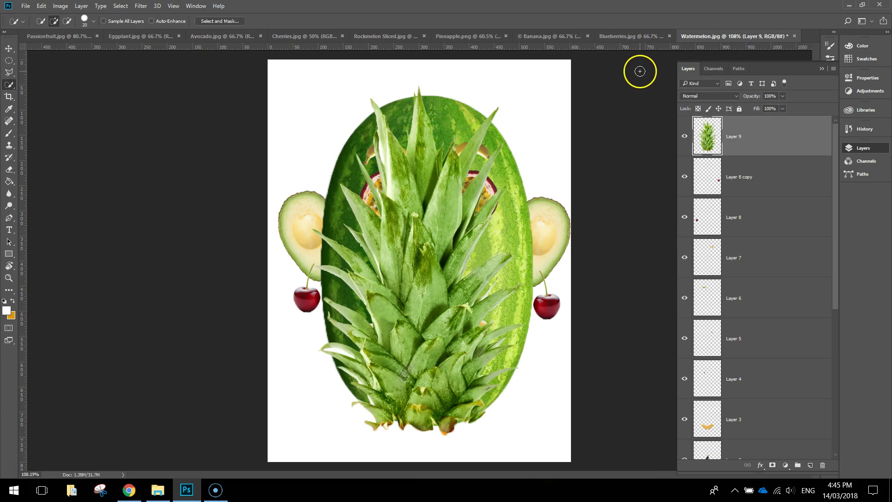
pyautogui.click(8, 48)
pyautogui.moveTo(429, 369)
pyautogui.mouseDown()
pyautogui.moveTo(463, 156)
pyautogui.moveTo(427, 372)
pyautogui.mouseUp()
pyautogui.moveTo(522, 88); pyautogui.dragTo(420, 288)
pyautogui.moveTo(339, 398); pyautogui.dragTo(517, 409)
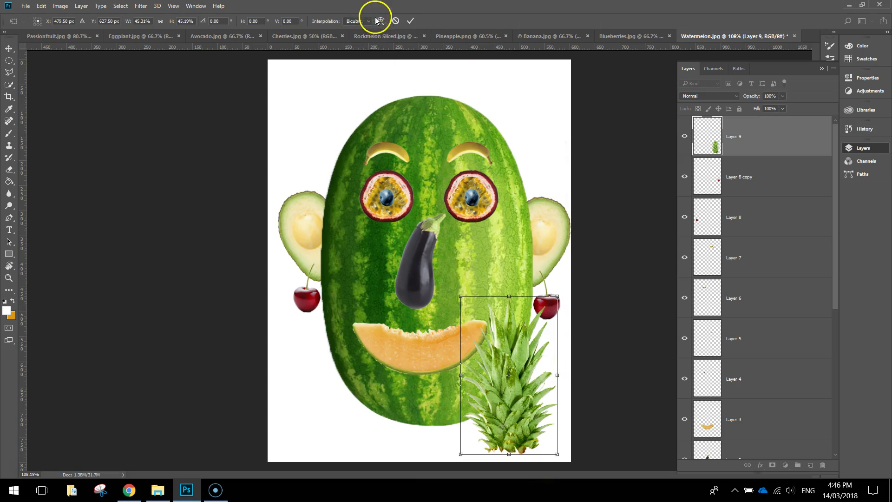
pyautogui.click(395, 21)
pyautogui.press('Delete')
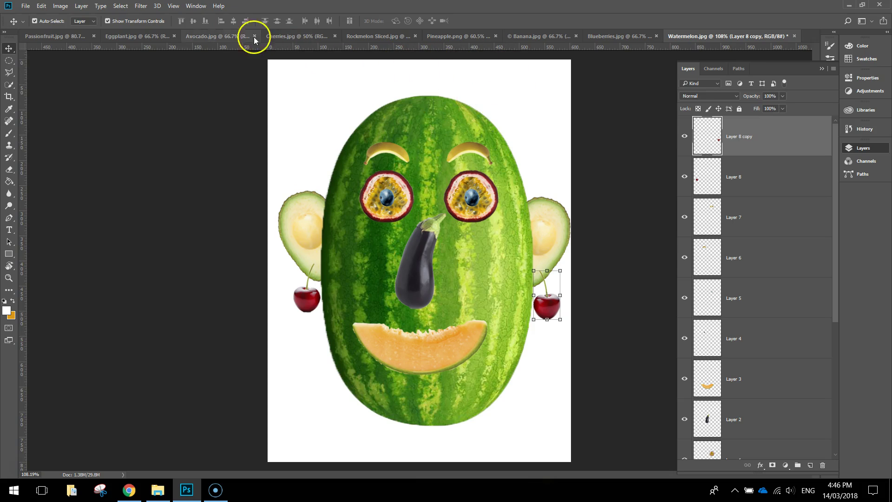
# - Enlarge the canvas height to 1200 pixels, anchored at the bottom
pyautogui.click(55, 6)
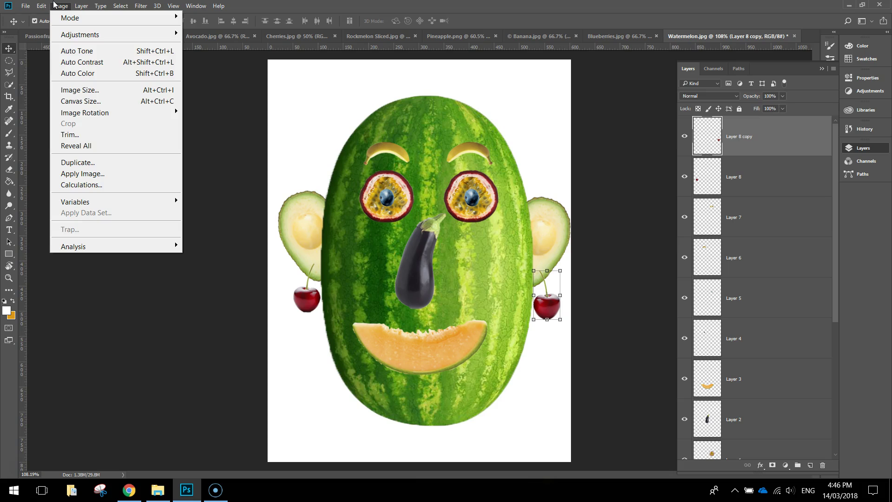
pyautogui.click(105, 101)
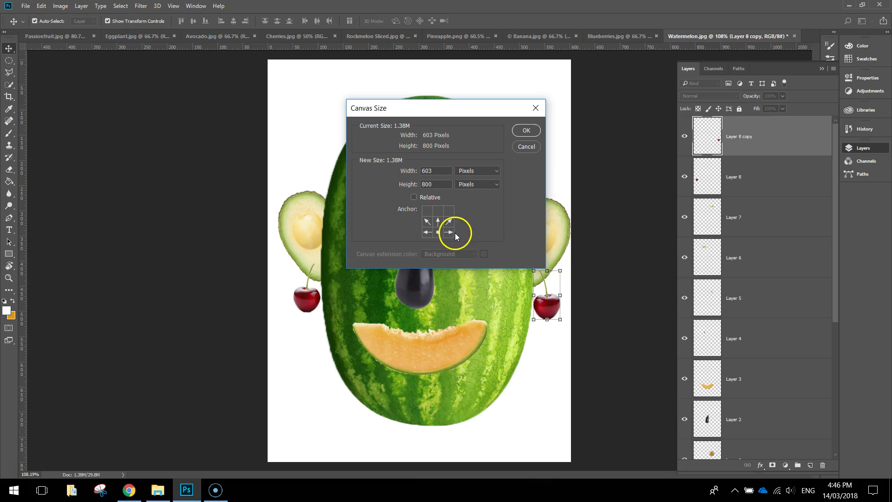
pyautogui.press('Tab')
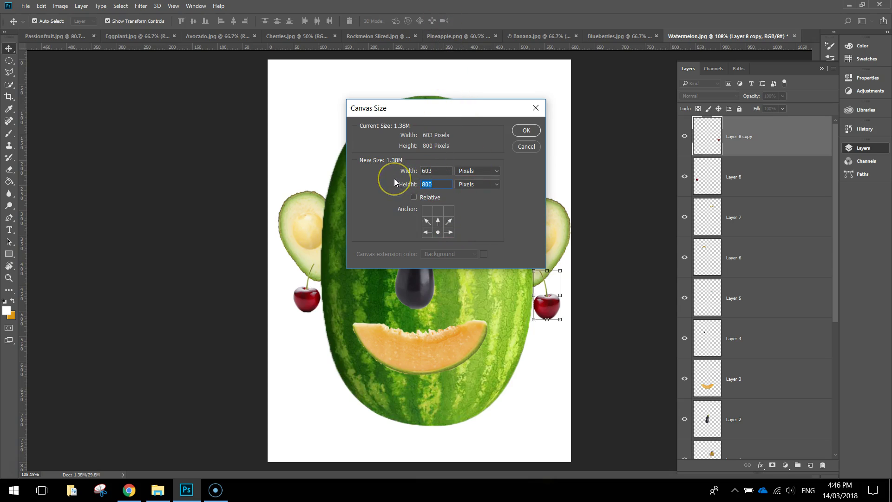
pyautogui.write('1200')
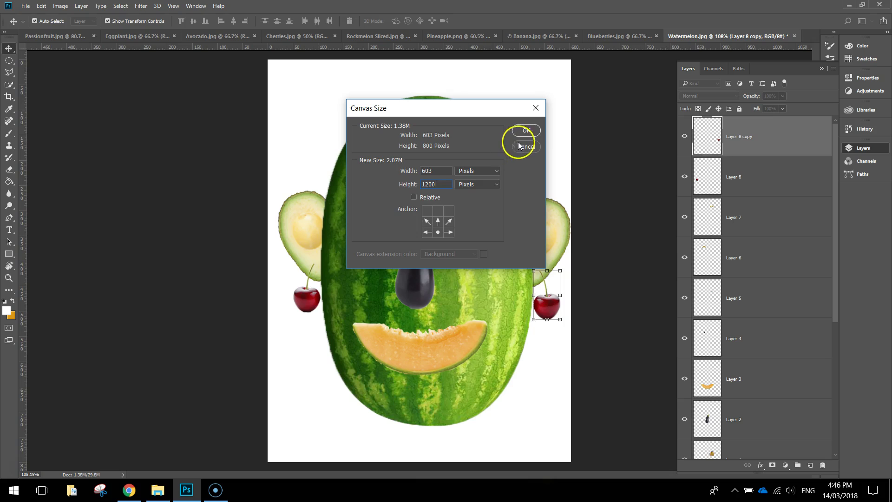
pyautogui.click(530, 133)
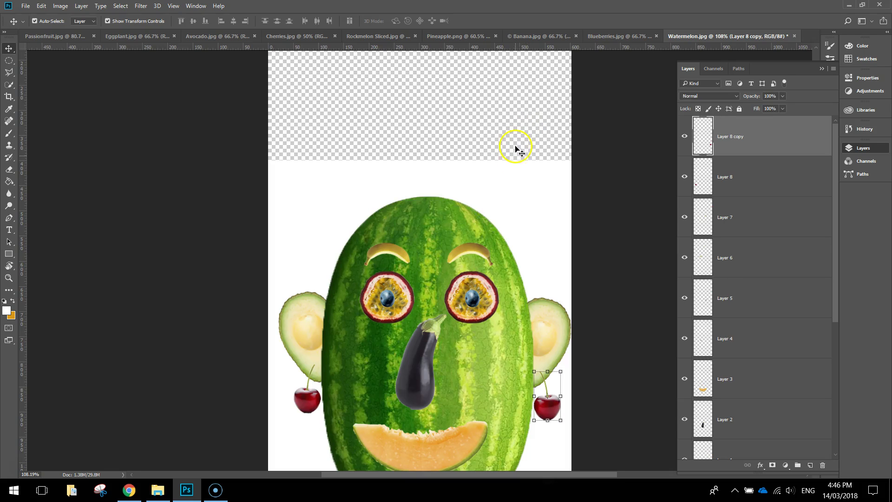
# - Zoom out and select the Paint Bucket tool
pyautogui.scroll(-4, 520, 197)
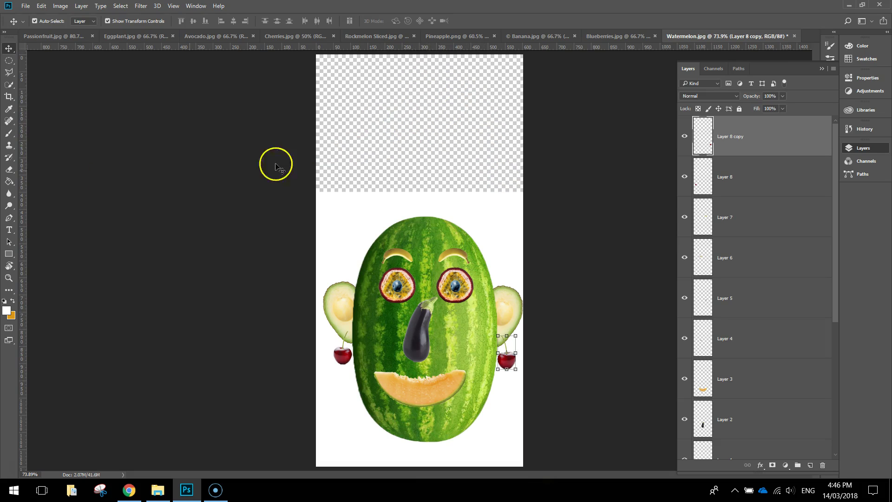
pyautogui.click(9, 182)
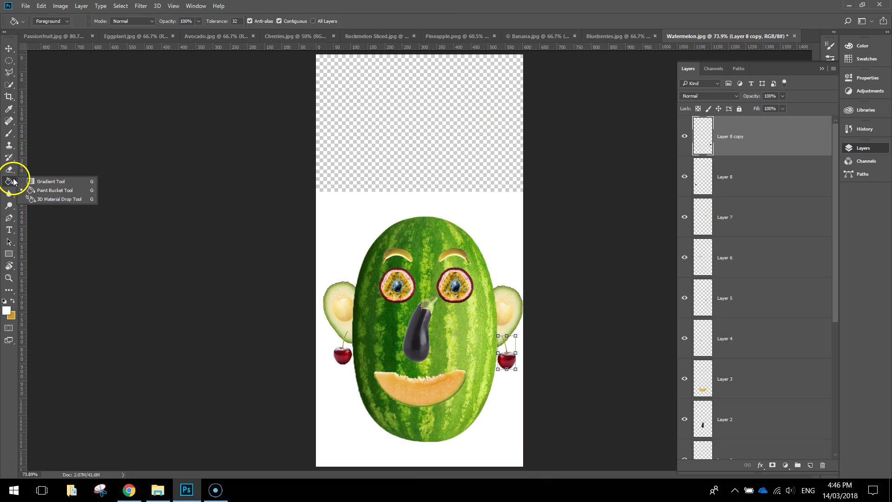
pyautogui.click(85, 194)
# - Fill the transparent top band of the Background layer with white, then reselect Layer 8 copy
pyautogui.moveTo(836, 154); pyautogui.dragTo(843, 266)
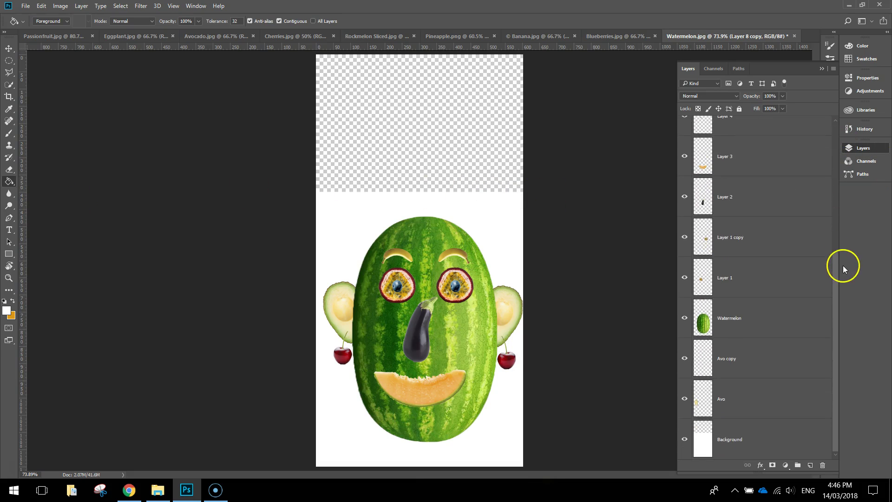
pyautogui.click(762, 445)
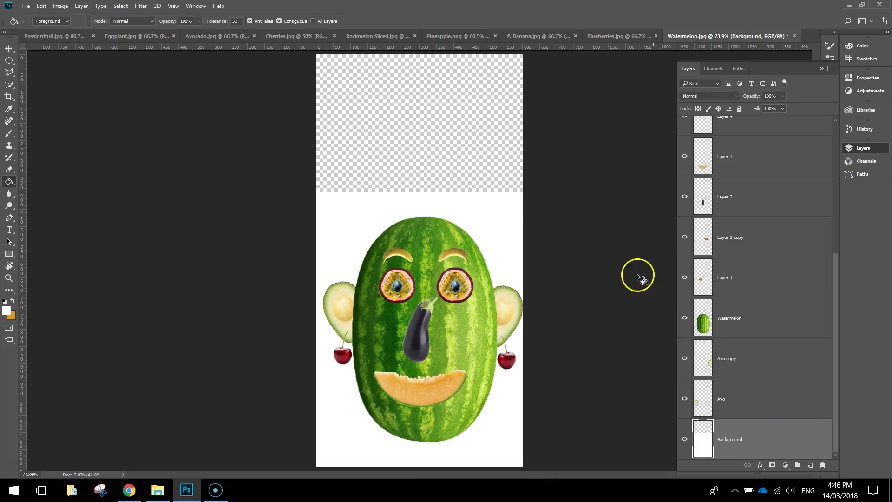
pyautogui.click(463, 150)
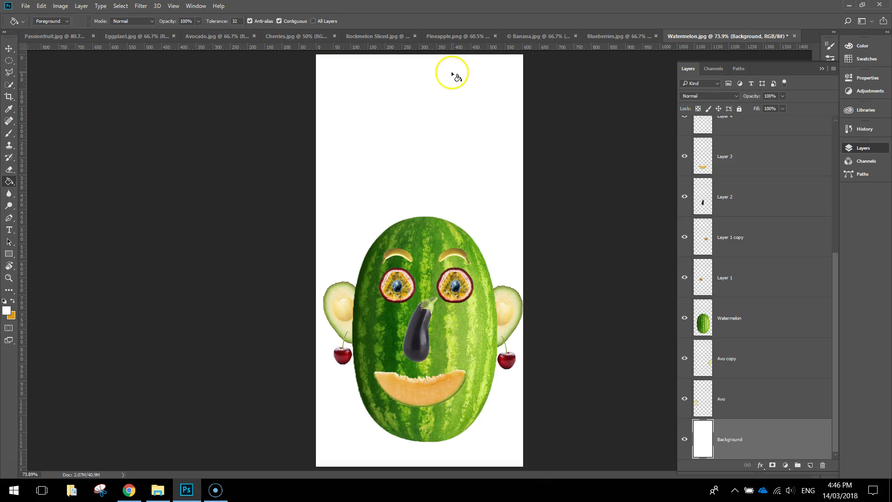
pyautogui.moveTo(832, 273); pyautogui.dragTo(824, 140)
pyautogui.click(784, 133)
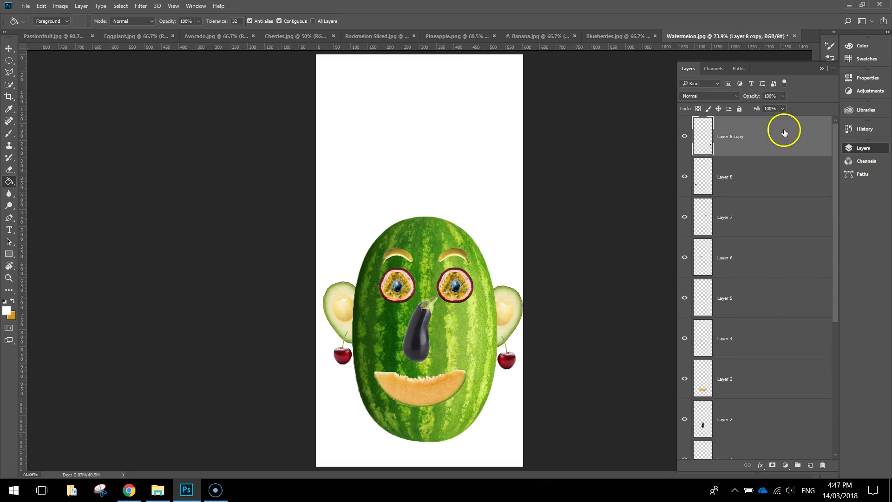
pyautogui.click(433, 37)
pyautogui.moveTo(727, 86); pyautogui.dragTo(743, 36)
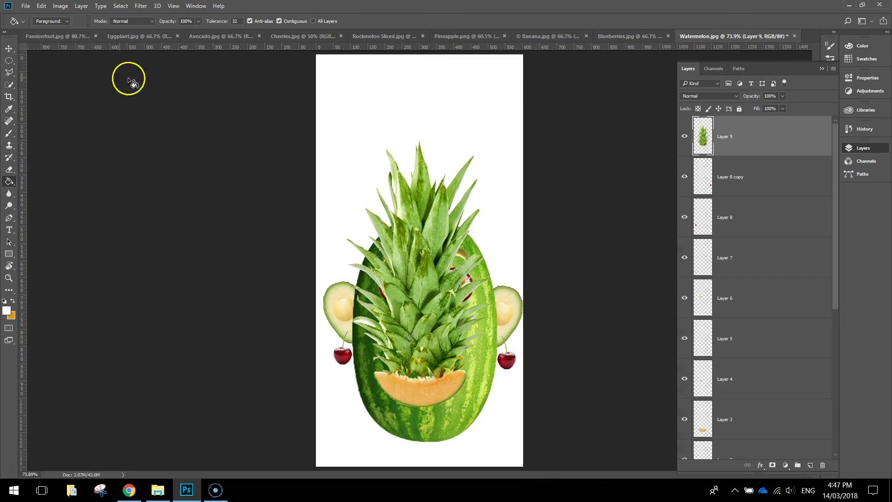
pyautogui.click(9, 47)
pyautogui.moveTo(433, 301); pyautogui.dragTo(445, 210)
pyautogui.moveTo(502, 52); pyautogui.dragTo(415, 186)
pyautogui.moveTo(394, 230); pyautogui.dragTo(431, 176)
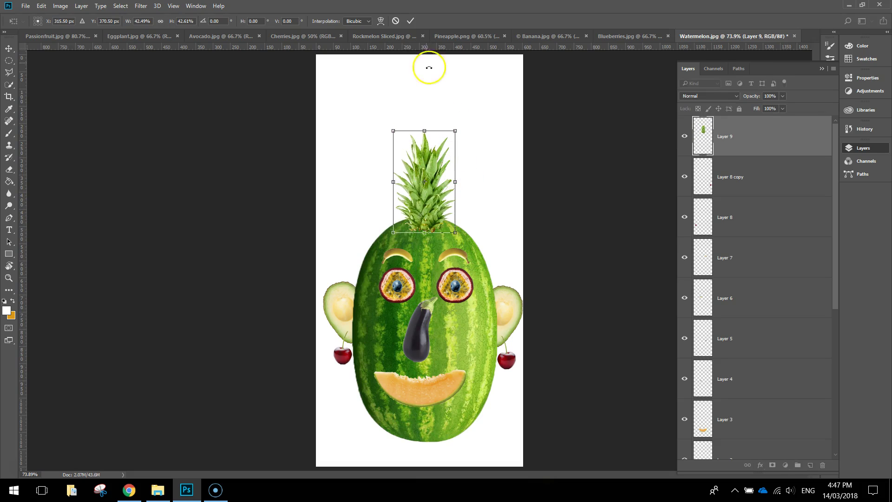
pyautogui.click(411, 22)
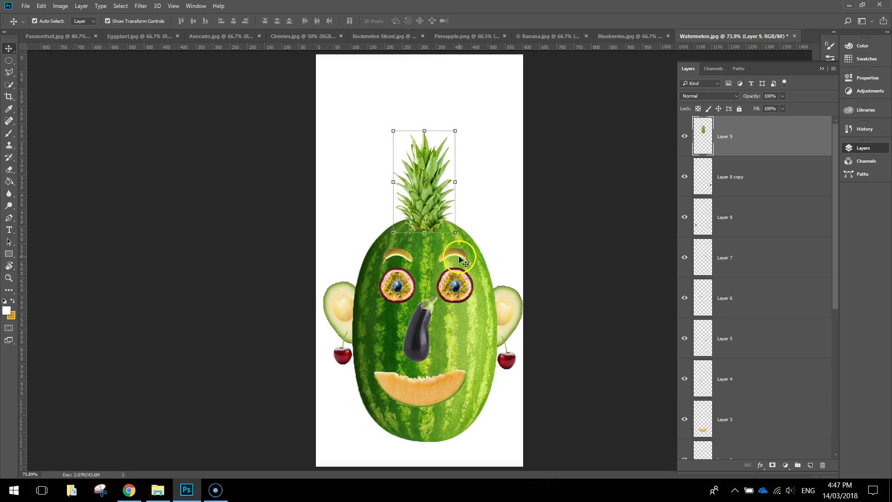
pyautogui.scroll(1, 463, 260)
pyautogui.moveTo(459, 222); pyautogui.dragTo(459, 222)
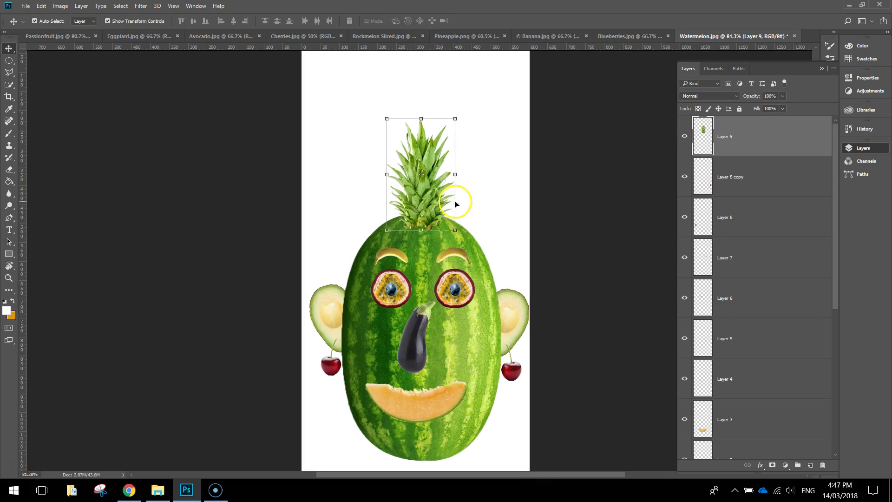
pyautogui.moveTo(421, 197); pyautogui.dragTo(446, 196)
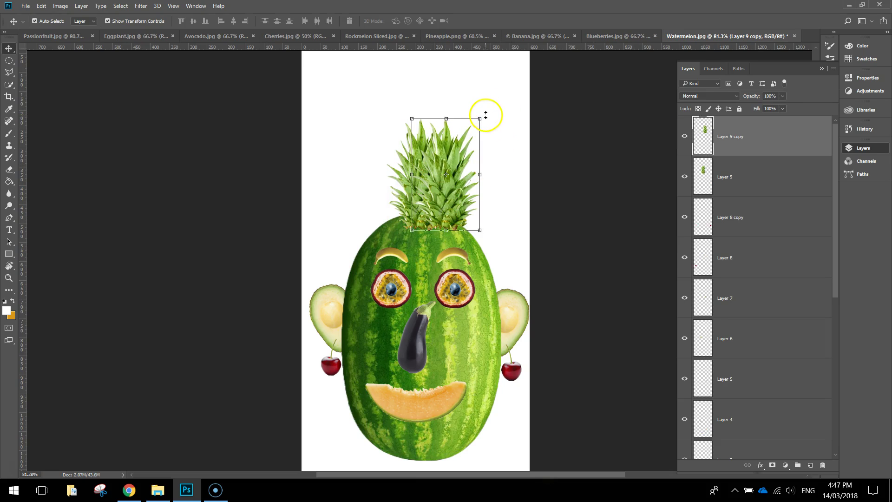
pyautogui.click(487, 115)
pyautogui.moveTo(488, 113); pyautogui.dragTo(502, 125)
pyautogui.moveTo(445, 193); pyautogui.dragTo(378, 197)
pyautogui.click(411, 21)
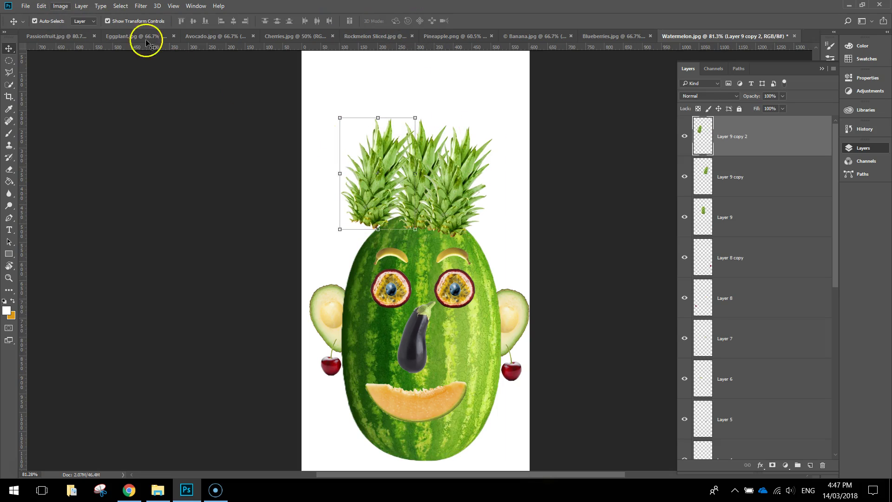
pyautogui.click(41, 6)
pyautogui.moveTo(82, 259)
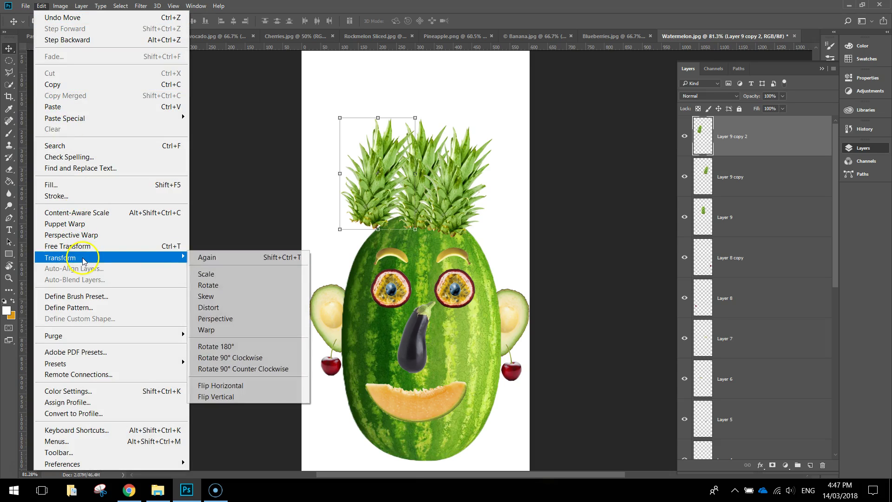
pyautogui.click(279, 386)
pyautogui.moveTo(386, 208); pyautogui.dragTo(391, 215)
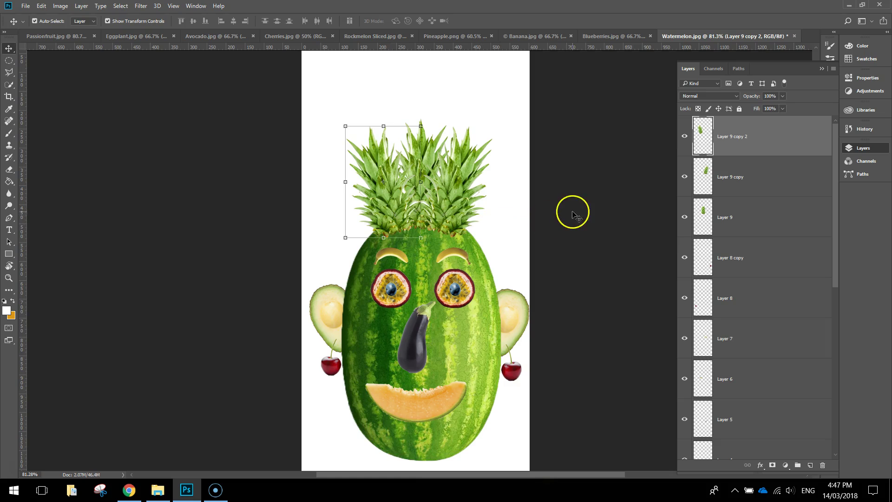
pyautogui.click(581, 126)
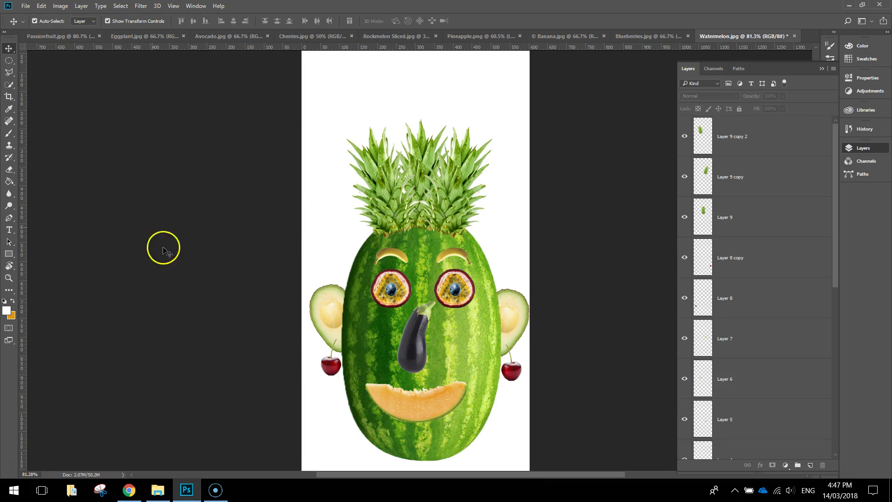
# - Drag the crop edges in at top, left and bottom, then cancel that crop
pyautogui.click(9, 97)
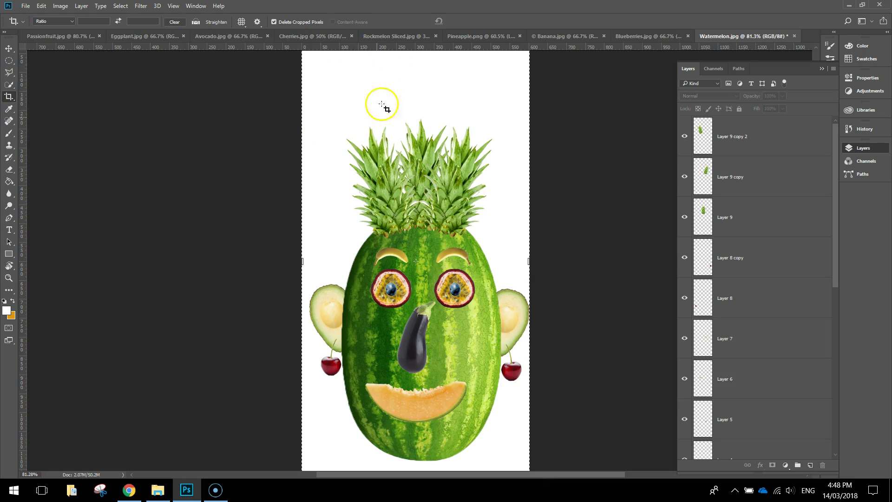
pyautogui.moveTo(385, 99); pyautogui.dragTo(375, 148)
pyautogui.moveTo(413, 60); pyautogui.dragTo(409, 95)
pyautogui.moveTo(302, 291); pyautogui.dragTo(295, 294)
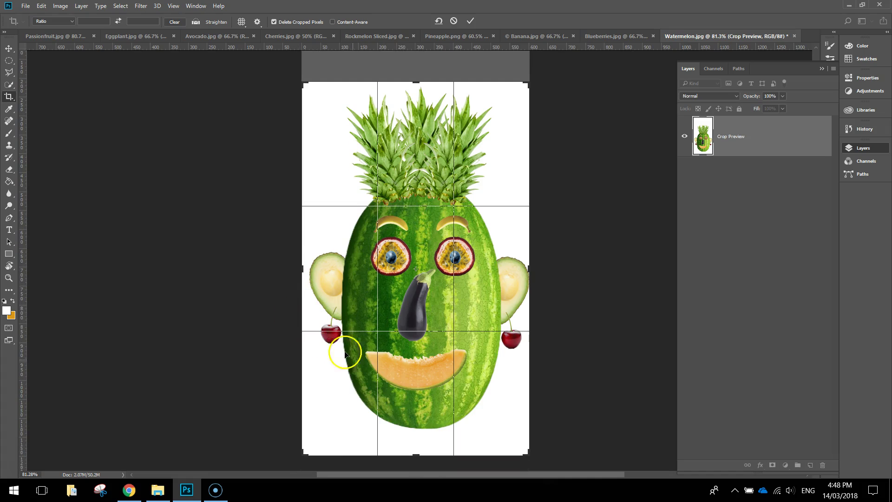
pyautogui.moveTo(419, 456); pyautogui.dragTo(422, 446)
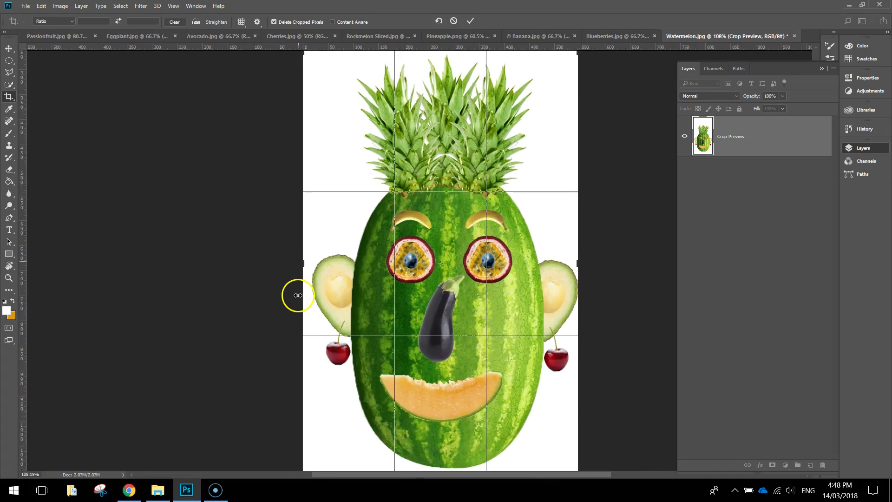
pyautogui.scroll(3, 298, 295)
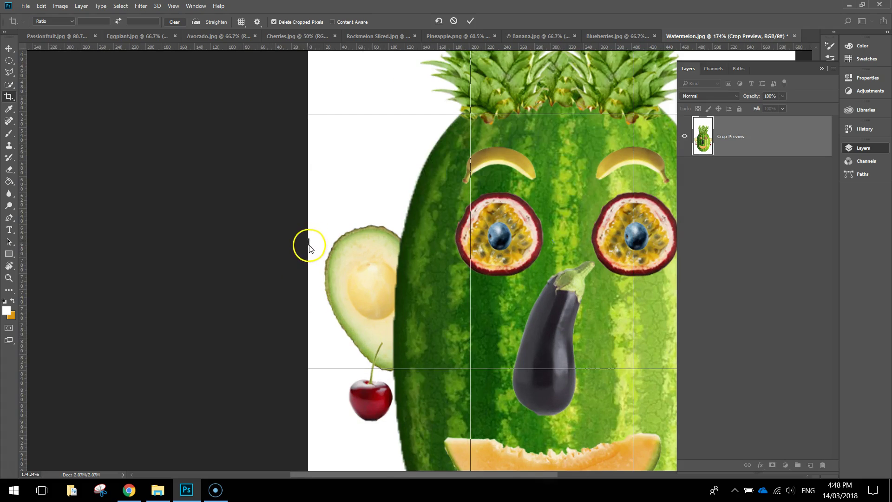
pyautogui.click(459, 24)
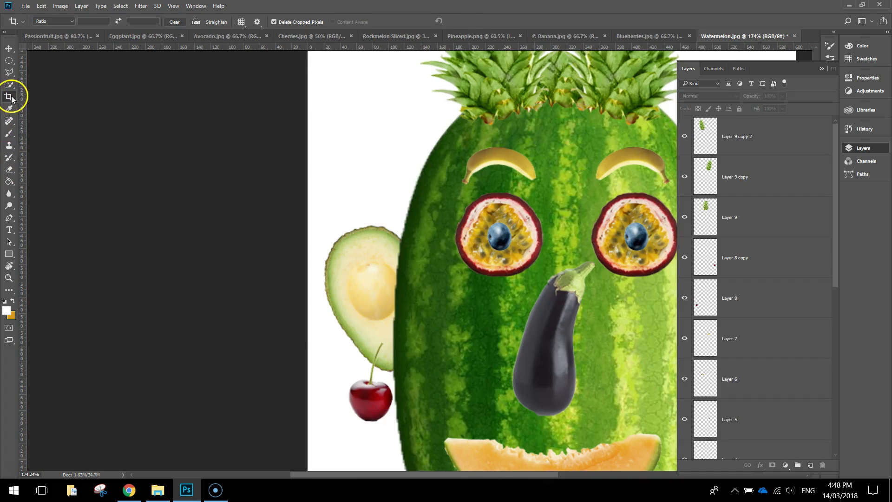
# - Crop again with the left edge trimmed slightly, commit it and fit the view to screen
pyautogui.click(311, 240)
pyautogui.moveTo(310, 239); pyautogui.dragTo(308, 239)
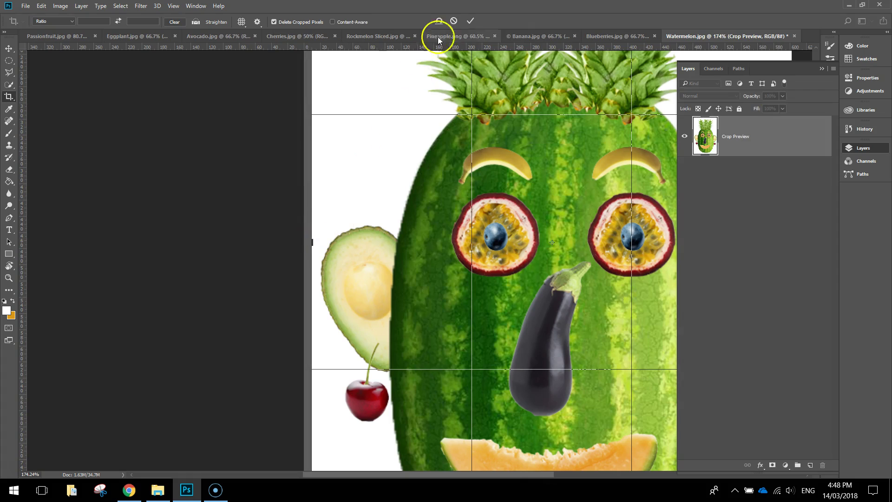
pyautogui.press('Return')
pyautogui.hotkey('ctrl', '-')
pyautogui.hotkey('ctrl', '0')
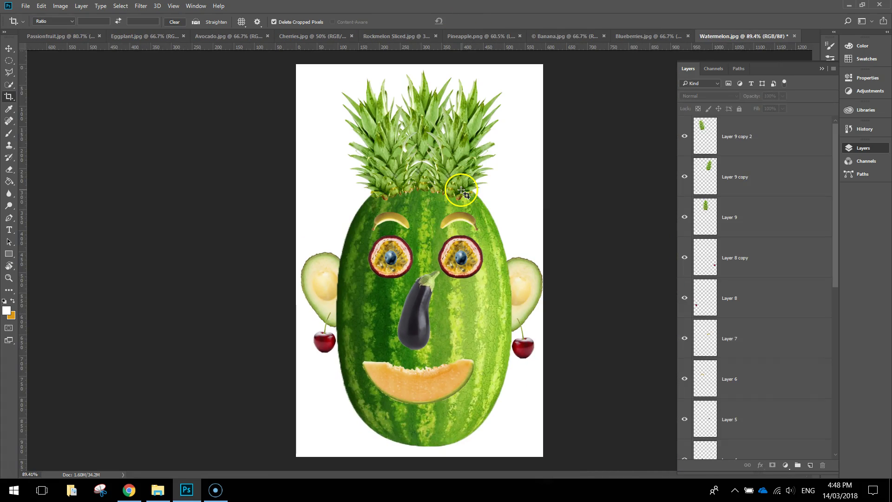
# - Choose the Horizontal Type tool with black as the text colour
pyautogui.click(10, 230)
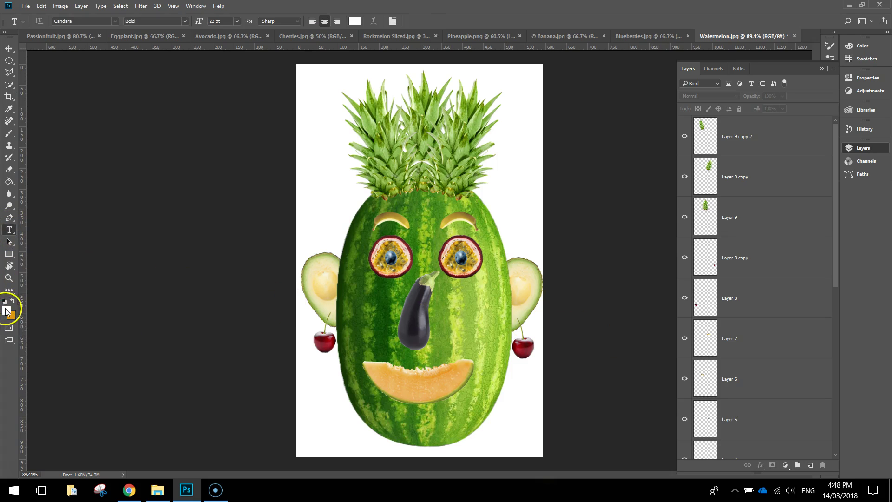
pyautogui.click(355, 20)
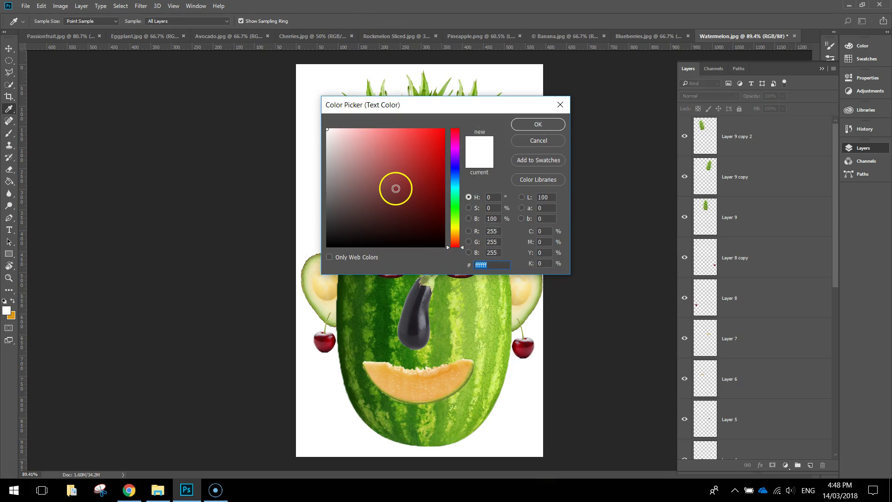
pyautogui.moveTo(394, 188); pyautogui.dragTo(446, 274)
pyautogui.click(538, 124)
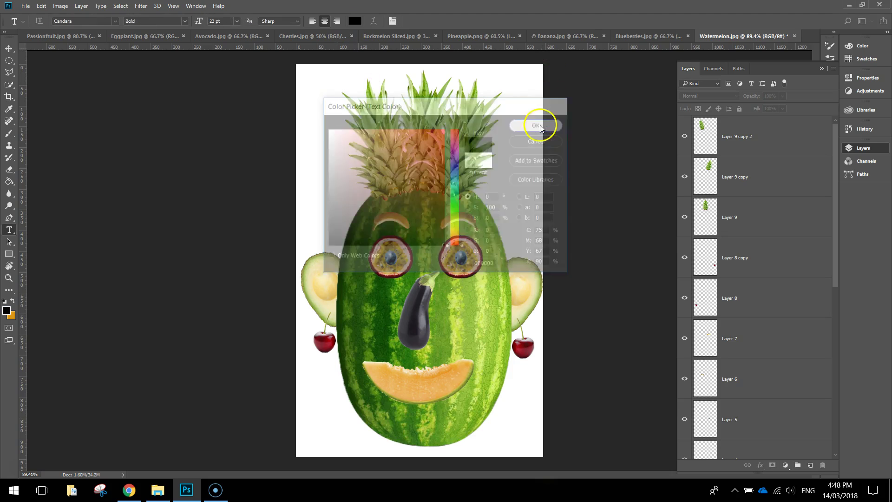
# - Add the 'Mr Bateup' label and move it into the bottom-left corner
pyautogui.click(311, 437)
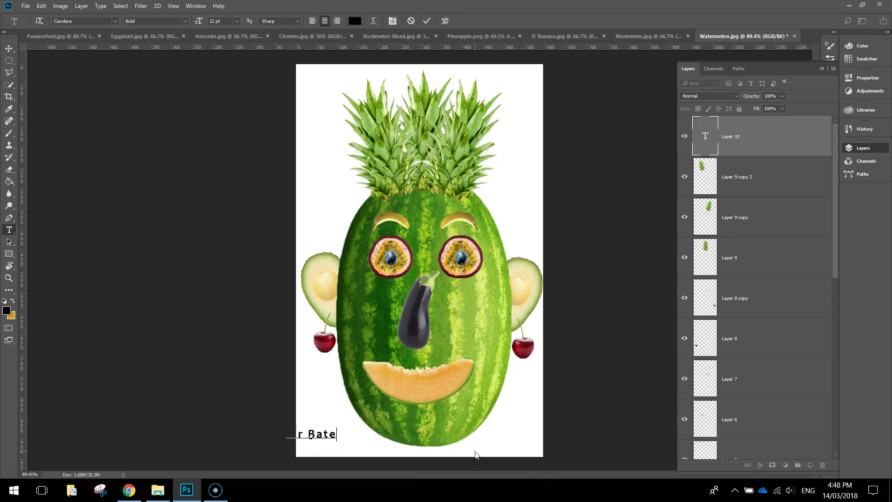
pyautogui.click(8, 47)
pyautogui.moveTo(327, 438); pyautogui.dragTo(348, 446)
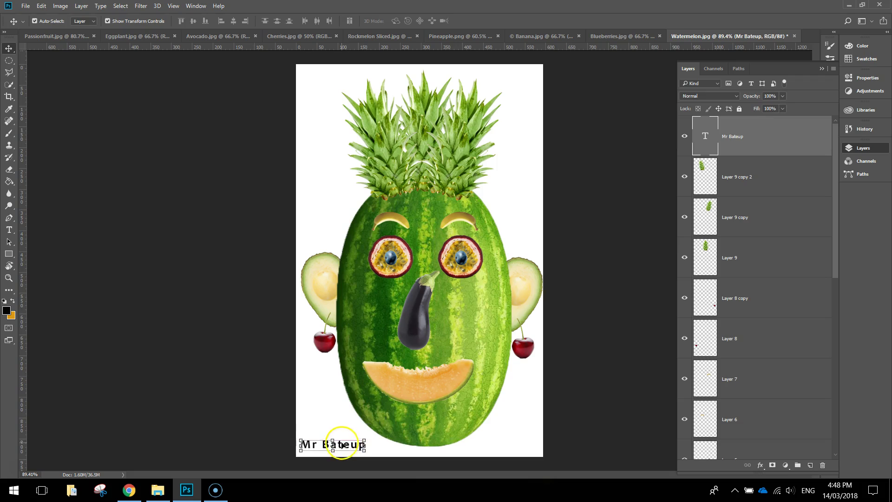
pyautogui.click(601, 382)
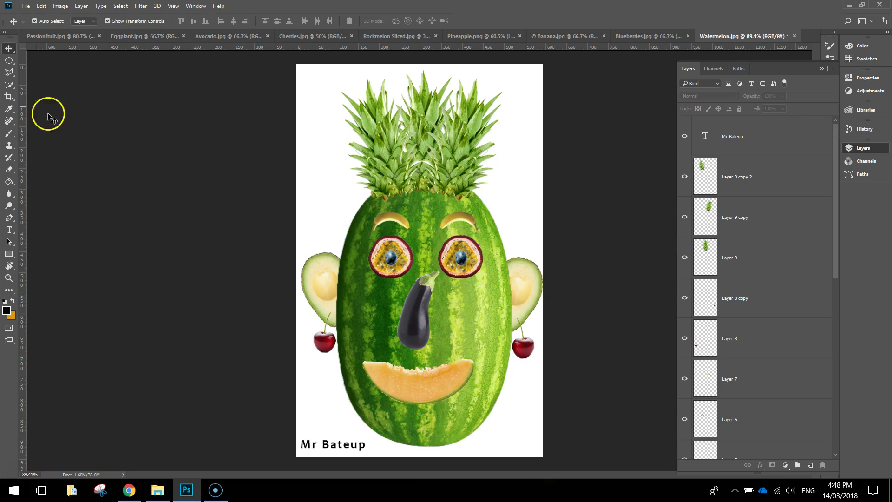
# - Save the image as a JPEG named 'Example Food Face' in the Food Faces folder
pyautogui.click(25, 6)
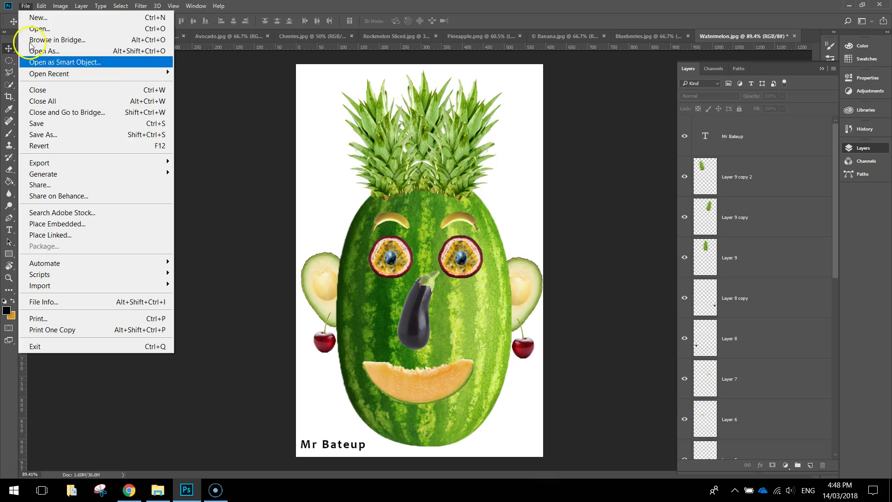
pyautogui.click(67, 137)
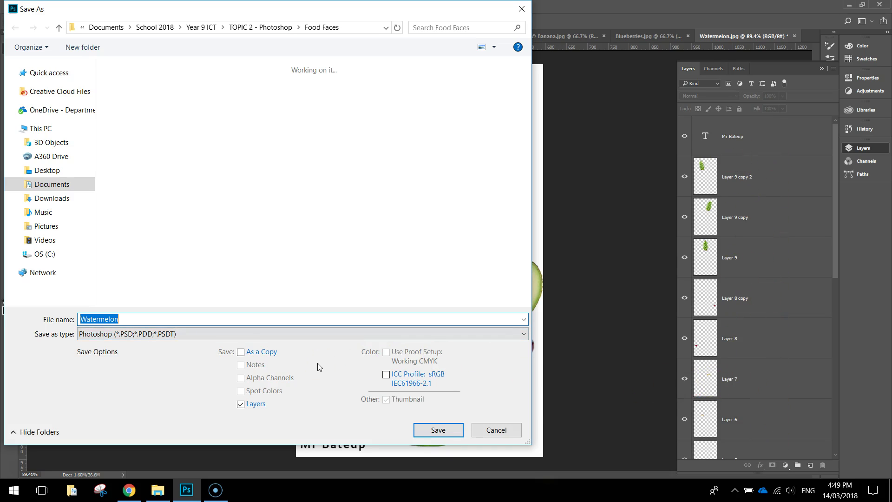
pyautogui.moveTo(208, 19); pyautogui.dragTo(313, 26)
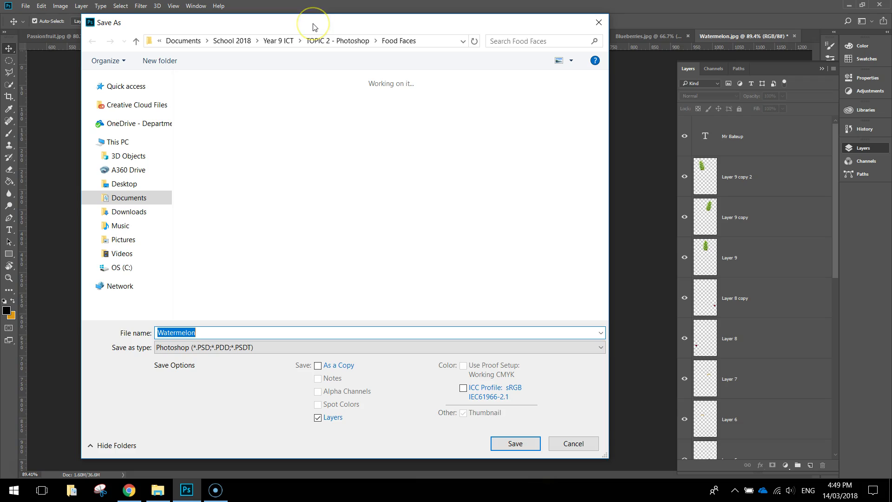
pyautogui.click(192, 332)
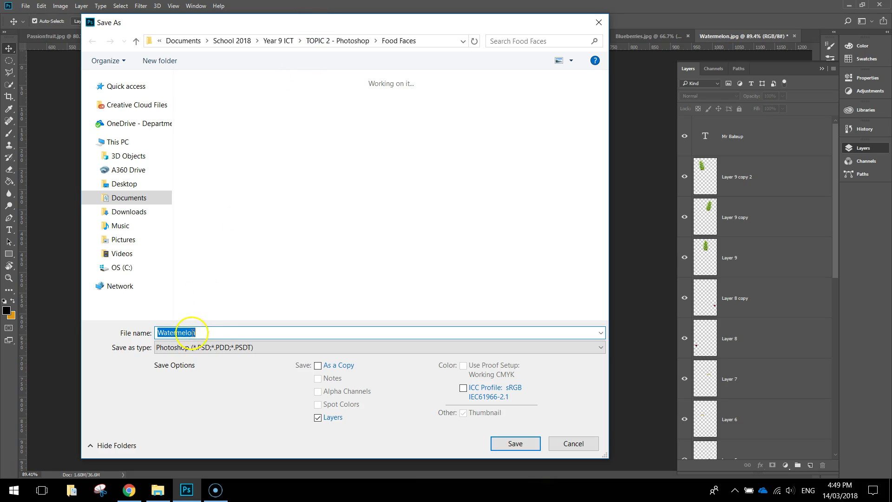
pyautogui.click(225, 347)
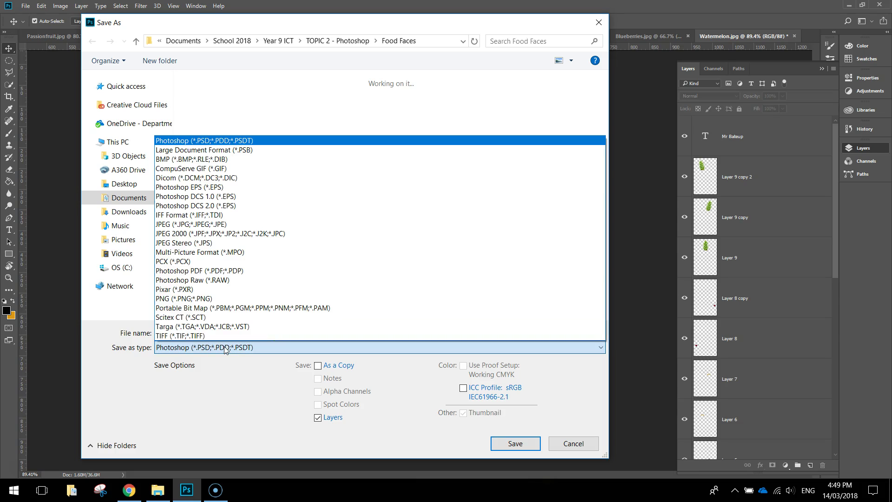
pyautogui.click(173, 225)
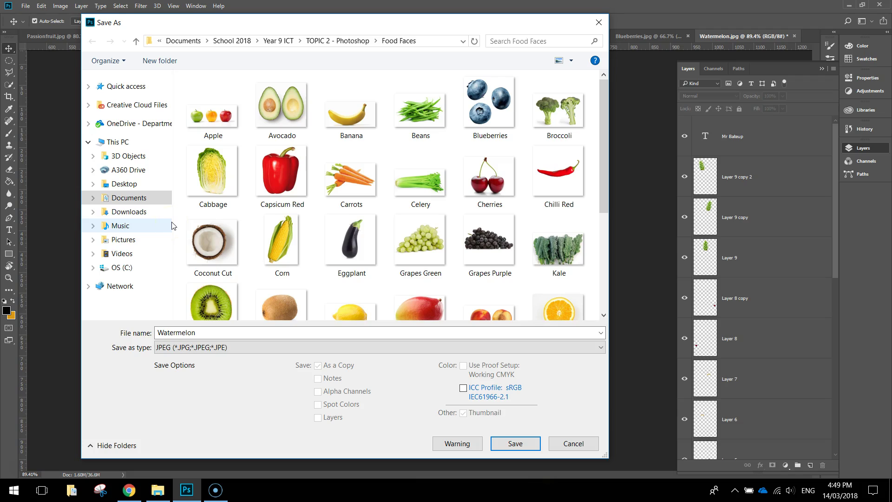
pyautogui.doubleClick(209, 338)
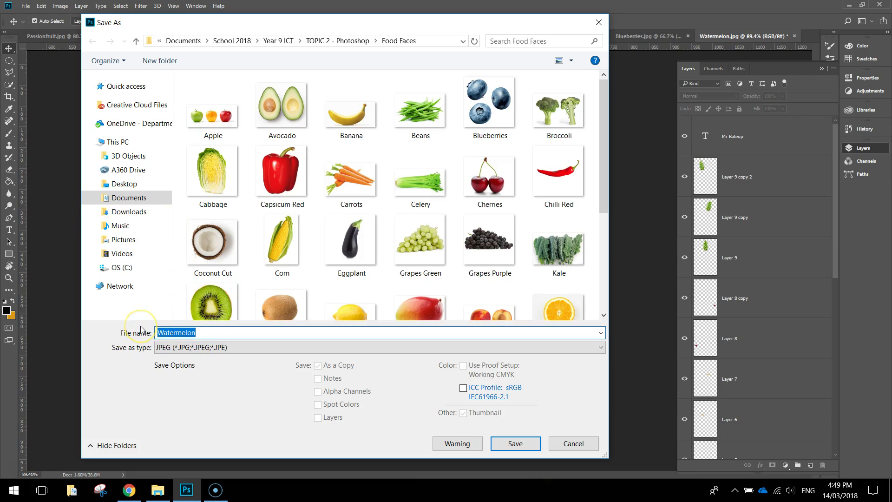
pyautogui.write('Example Food Face')
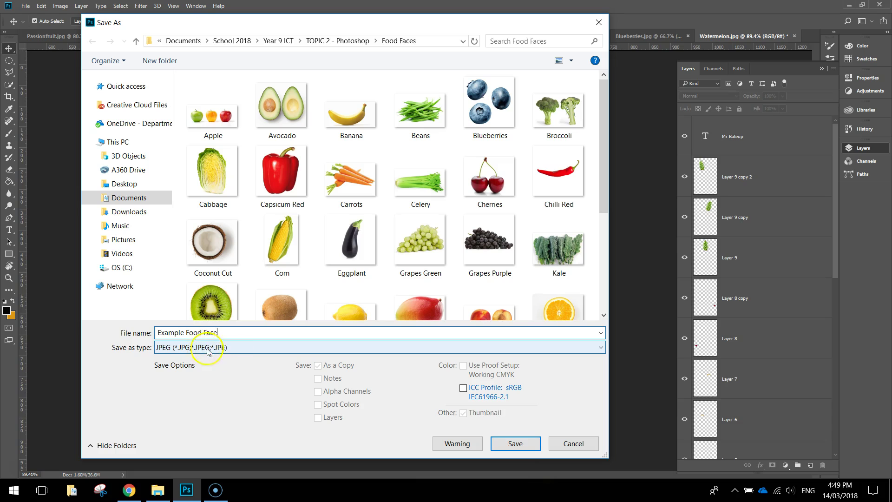
pyautogui.click(514, 442)
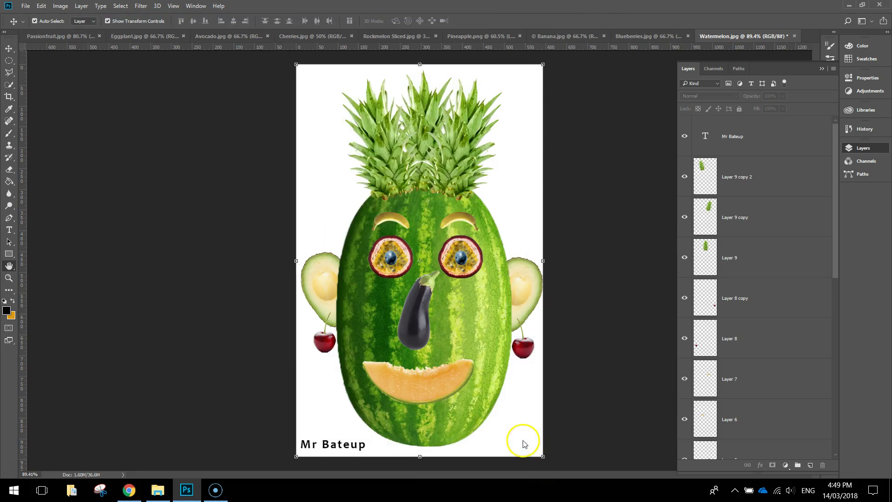
# - Set the JPEG quality to 8 (High) and confirm
pyautogui.moveTo(396, 100); pyautogui.dragTo(195, 98)
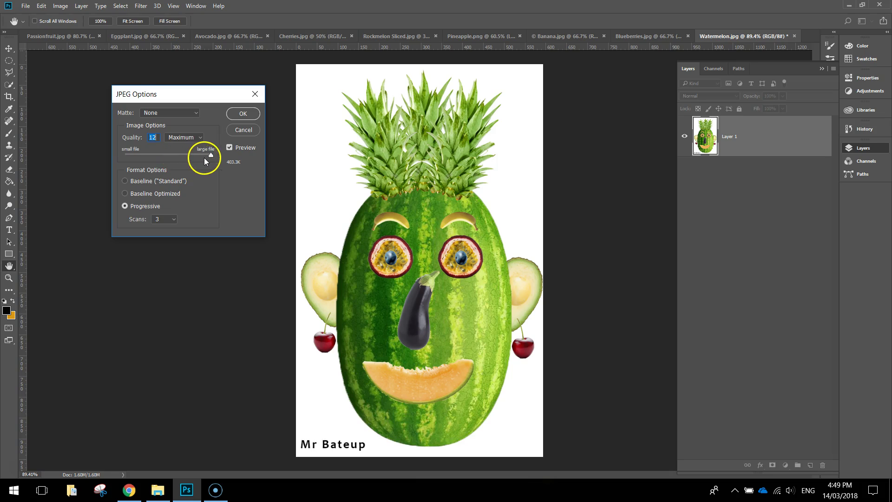
pyautogui.moveTo(211, 155); pyautogui.dragTo(186, 155)
pyautogui.click(245, 114)
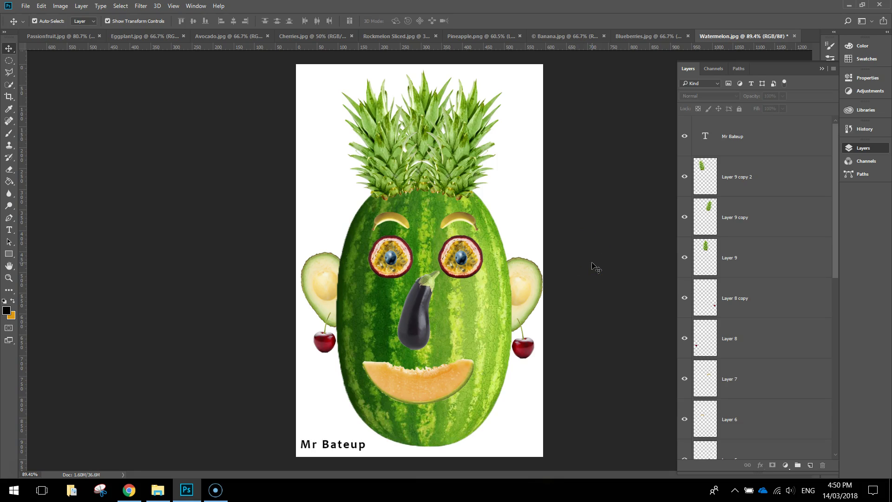
pyautogui.click(12, 89)
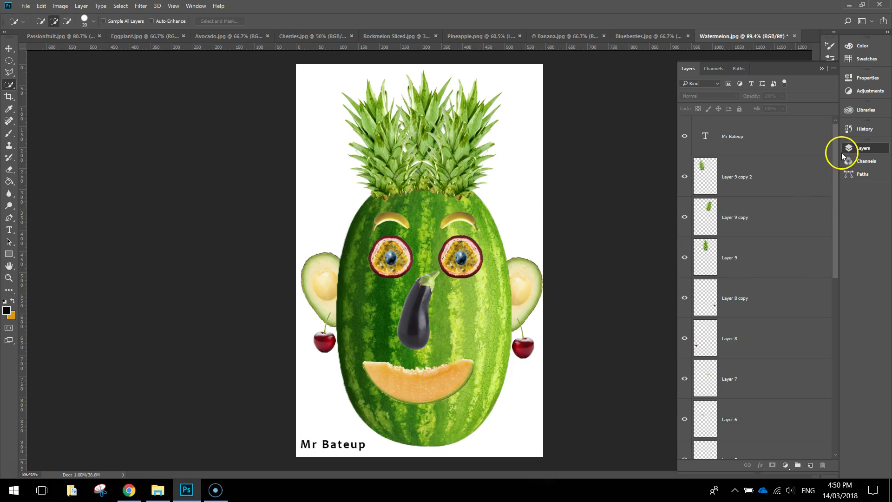
pyautogui.moveTo(835, 144); pyautogui.dragTo(839, 342)
pyautogui.moveTo(734, 317); pyautogui.dragTo(733, 213)
pyautogui.moveTo(745, 246); pyautogui.dragTo(757, 349)
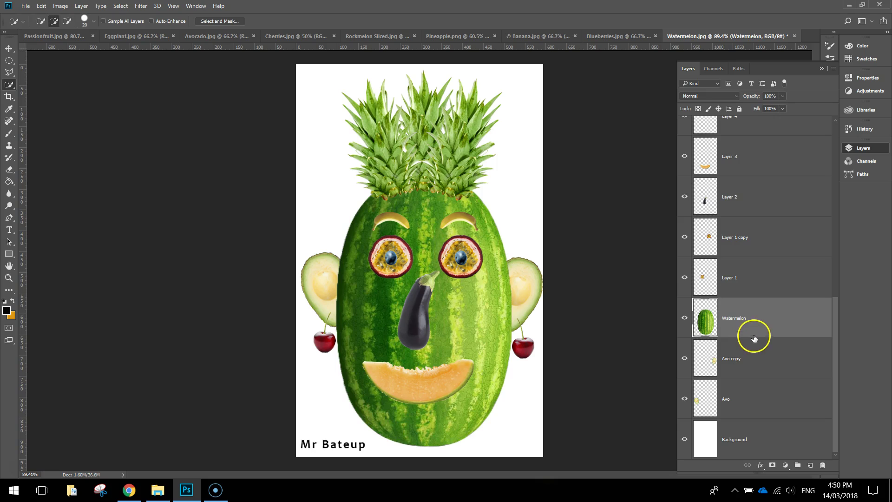
pyautogui.scroll(6, 788, 200)
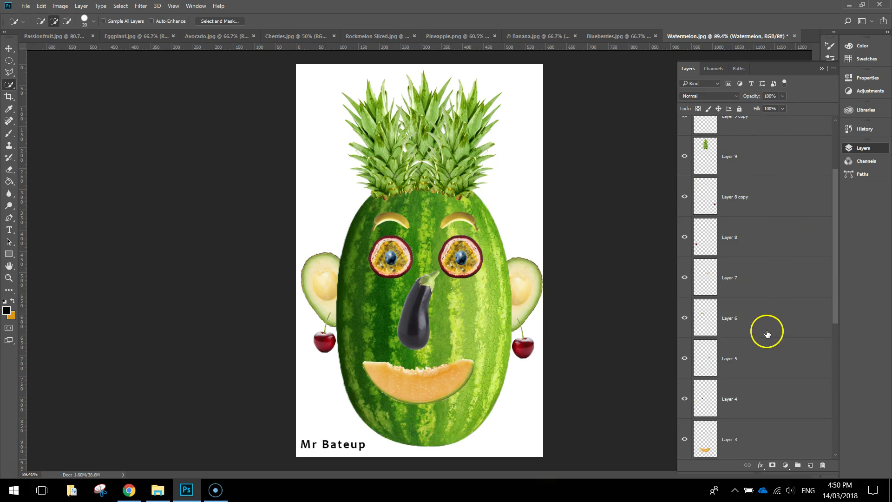
pyautogui.scroll(-6, 770, 338)
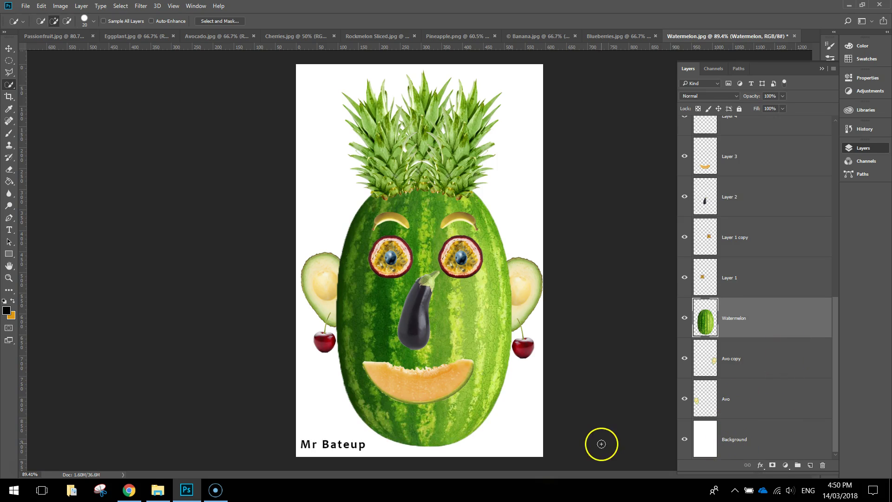